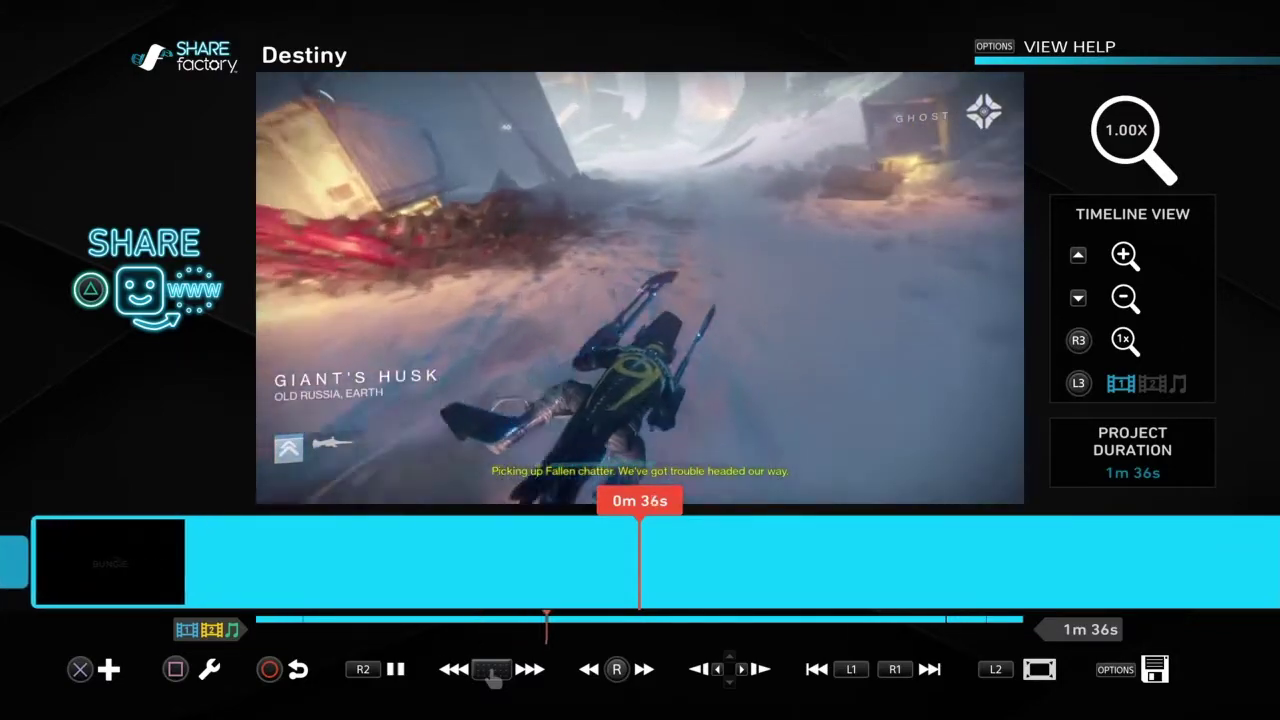
Add the 1m 41s DRIVECLUB clip to Track 2, starting at the 8-second mark of the main gameplay clip.
key(x)
key(Escape)
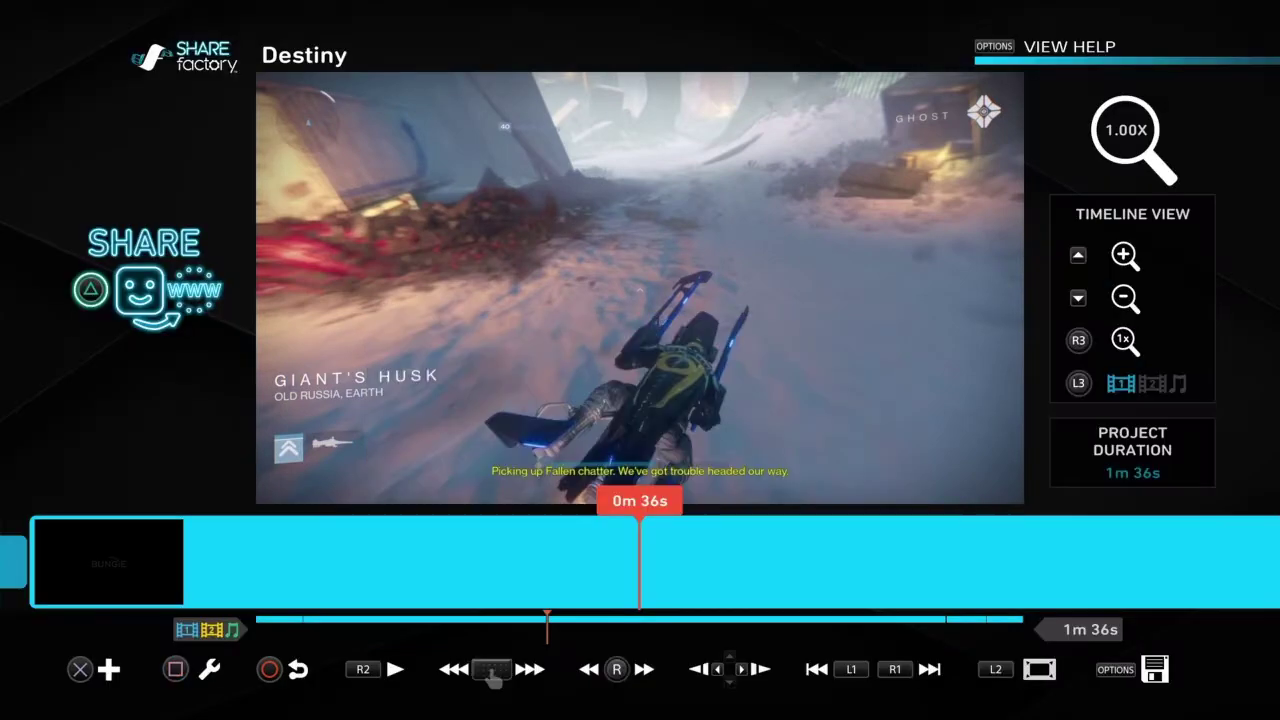
key(Left)
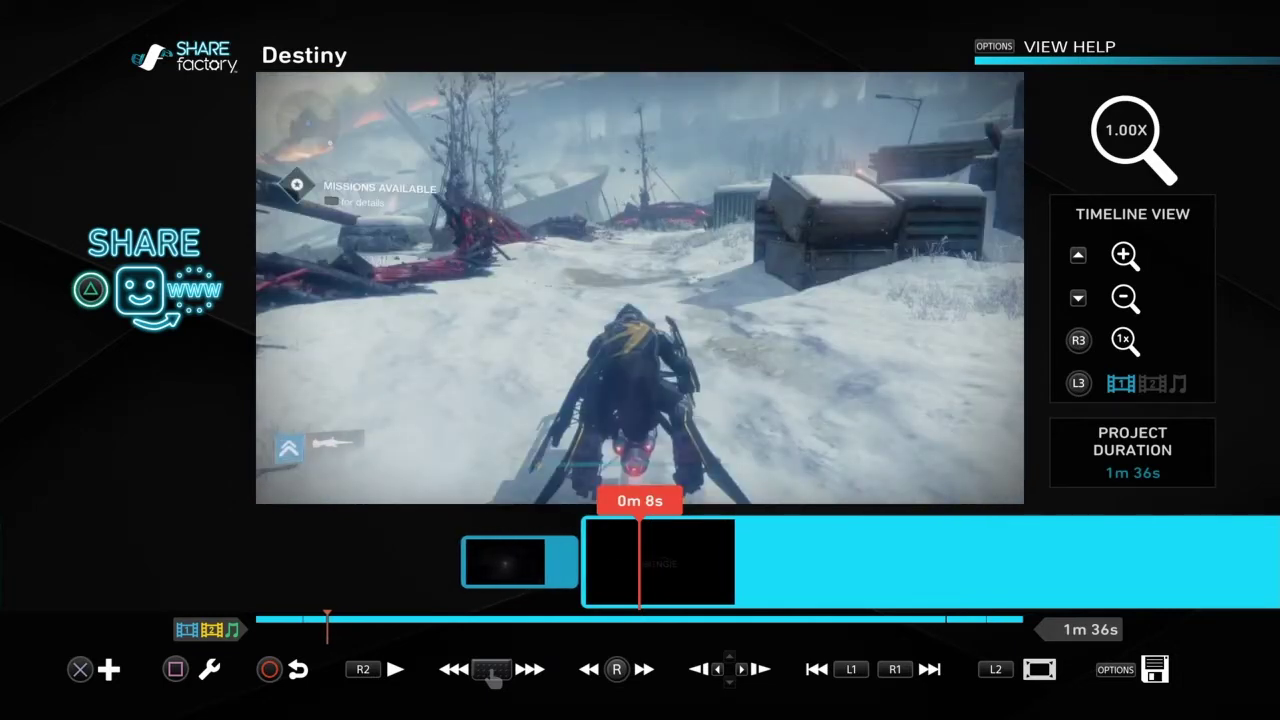
key(Return)
key(Return)
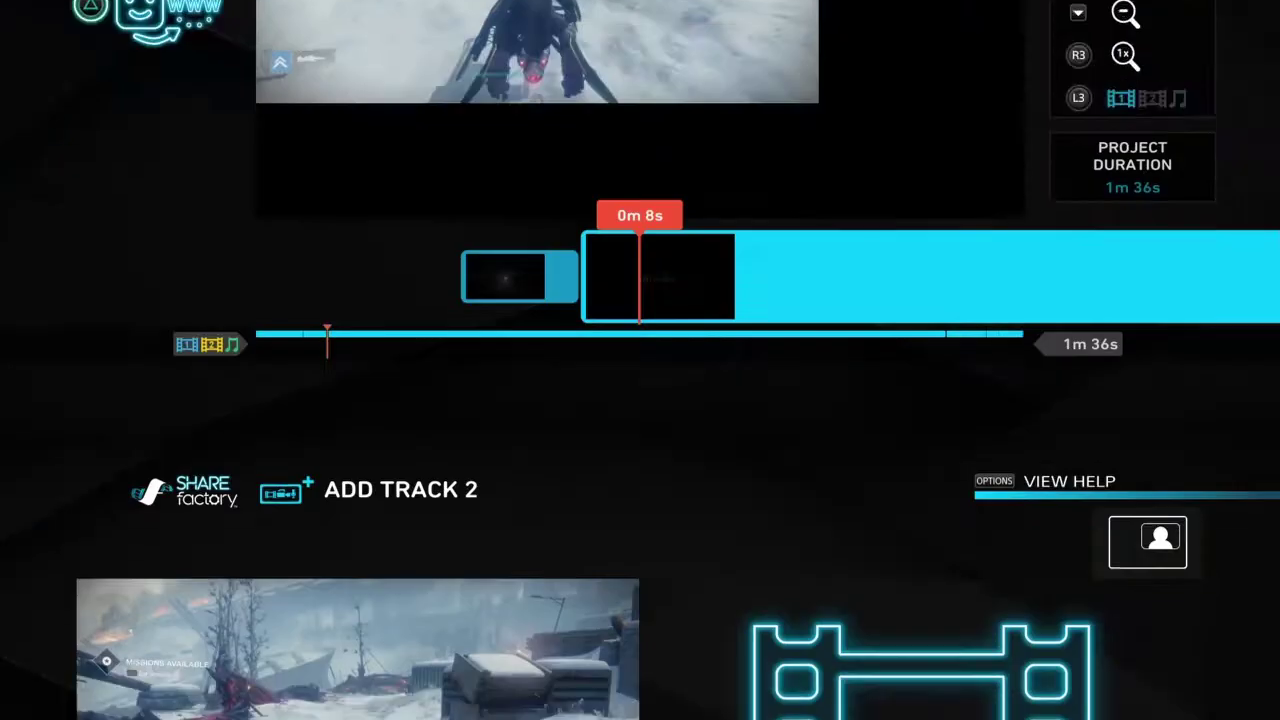
key(Return)
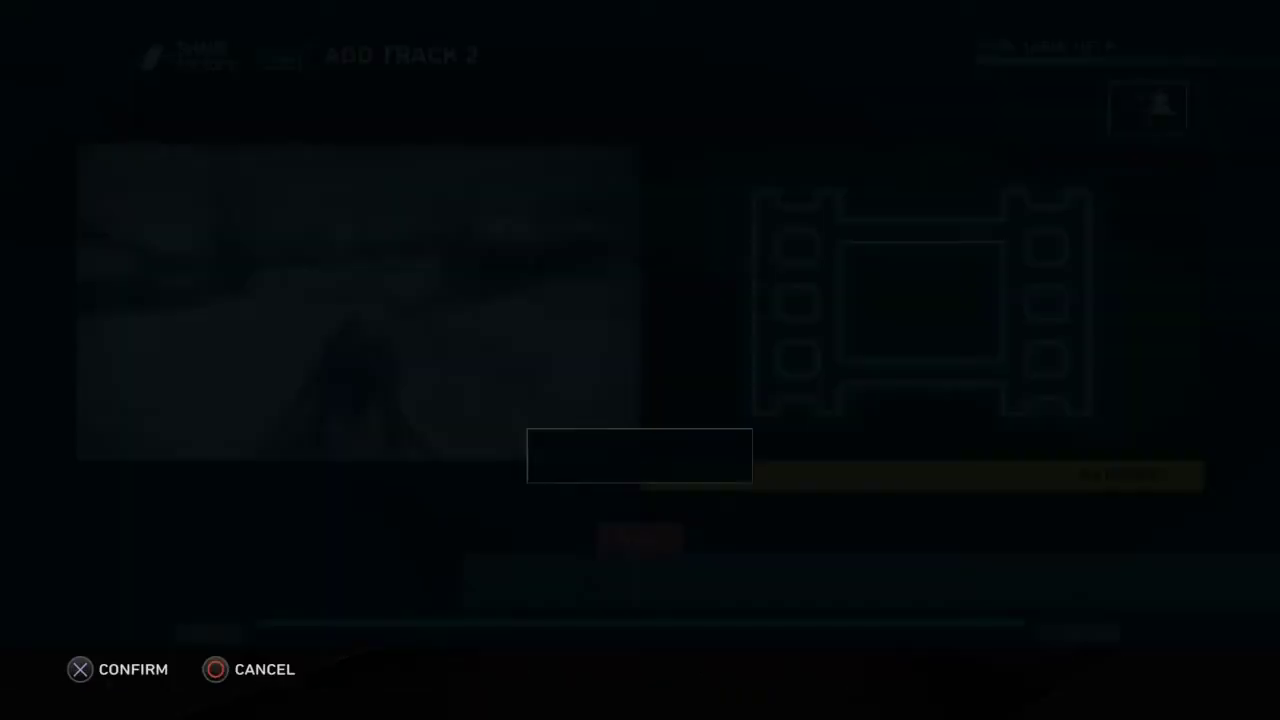
key(Return)
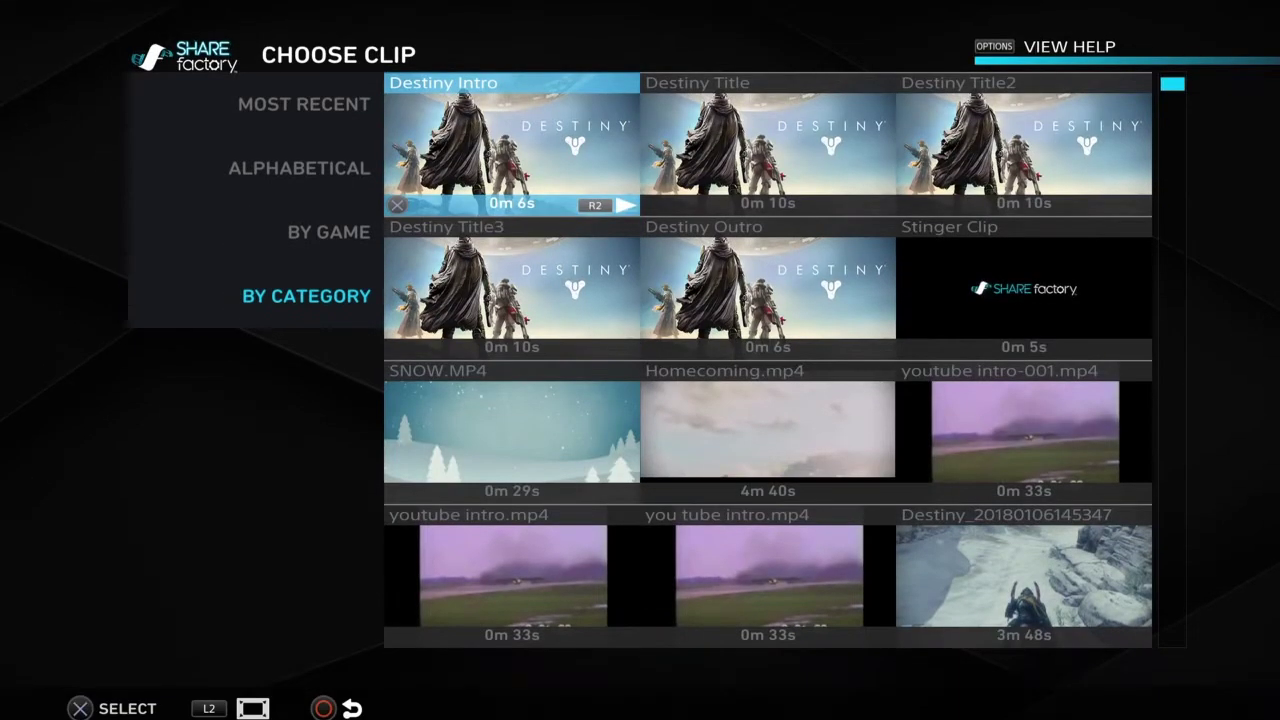
key(Down)
key(Down)
key(Down)
key(Down)
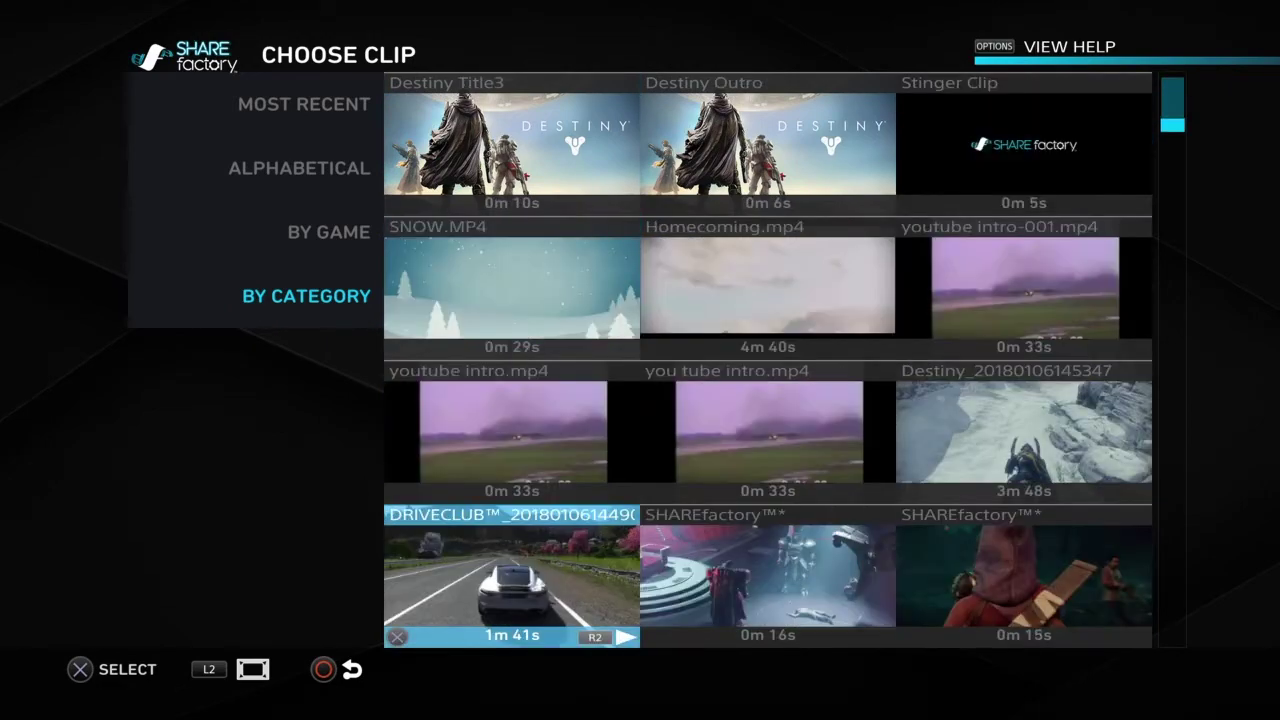
key(Escape)
key(Escape)
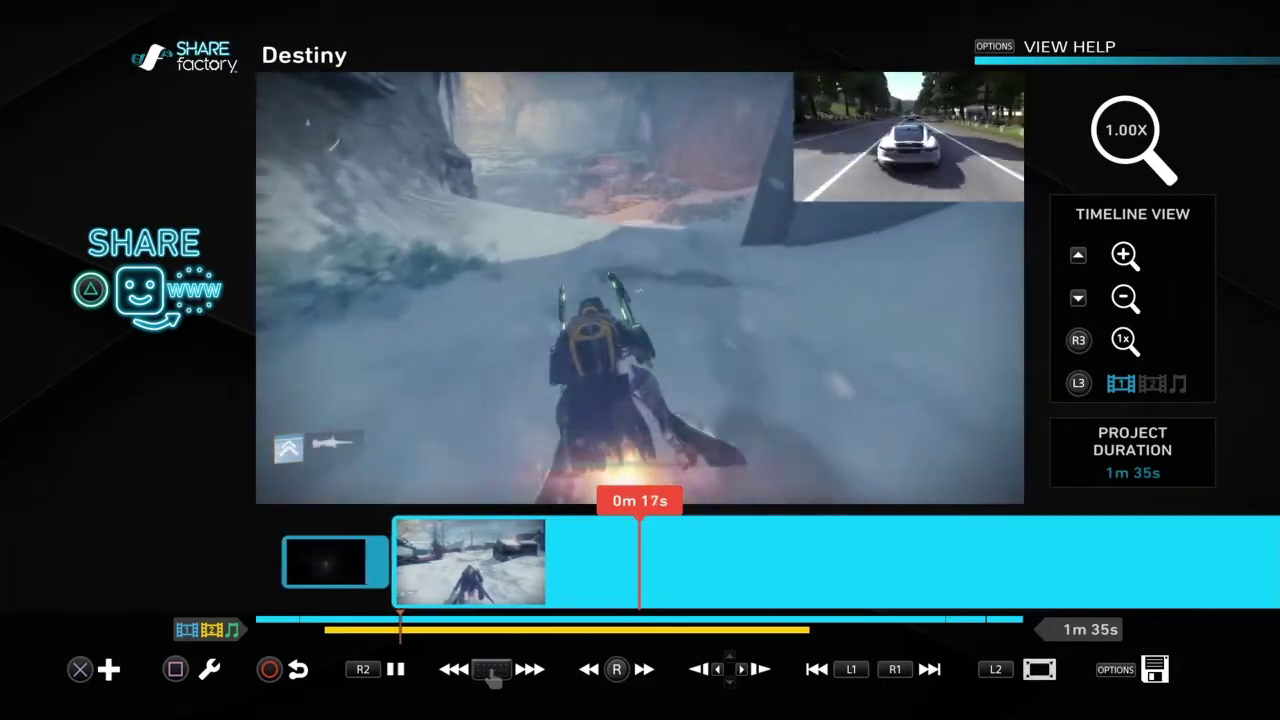
Set the Track 2 clip's picture-in-picture layout to Full Screen and preview it on the main timeline.
key(space)
key(Return)
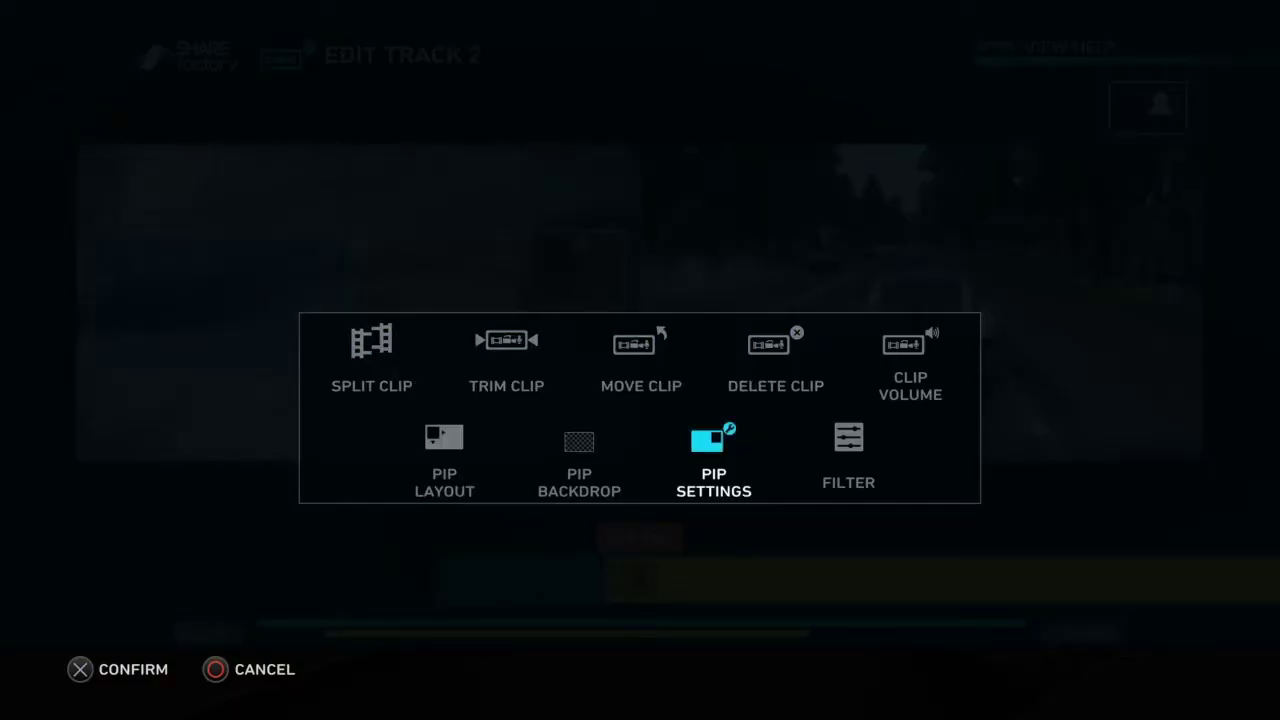
key(Return)
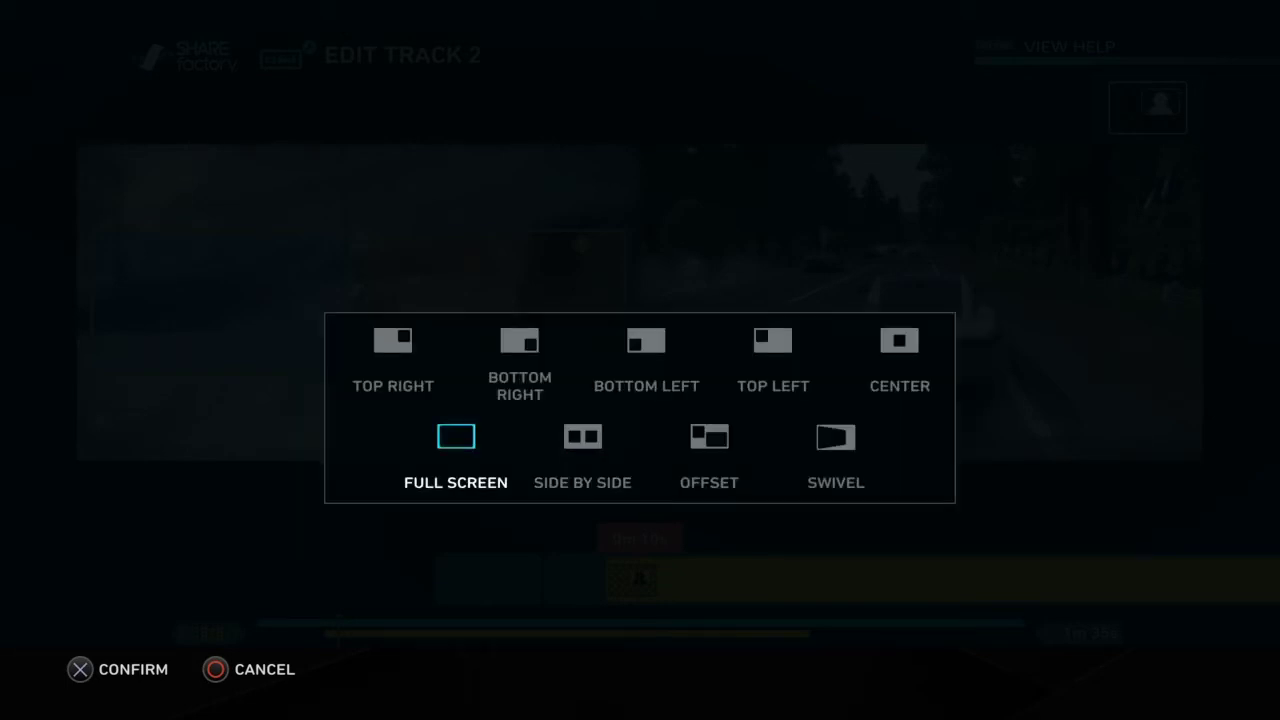
key(Escape)
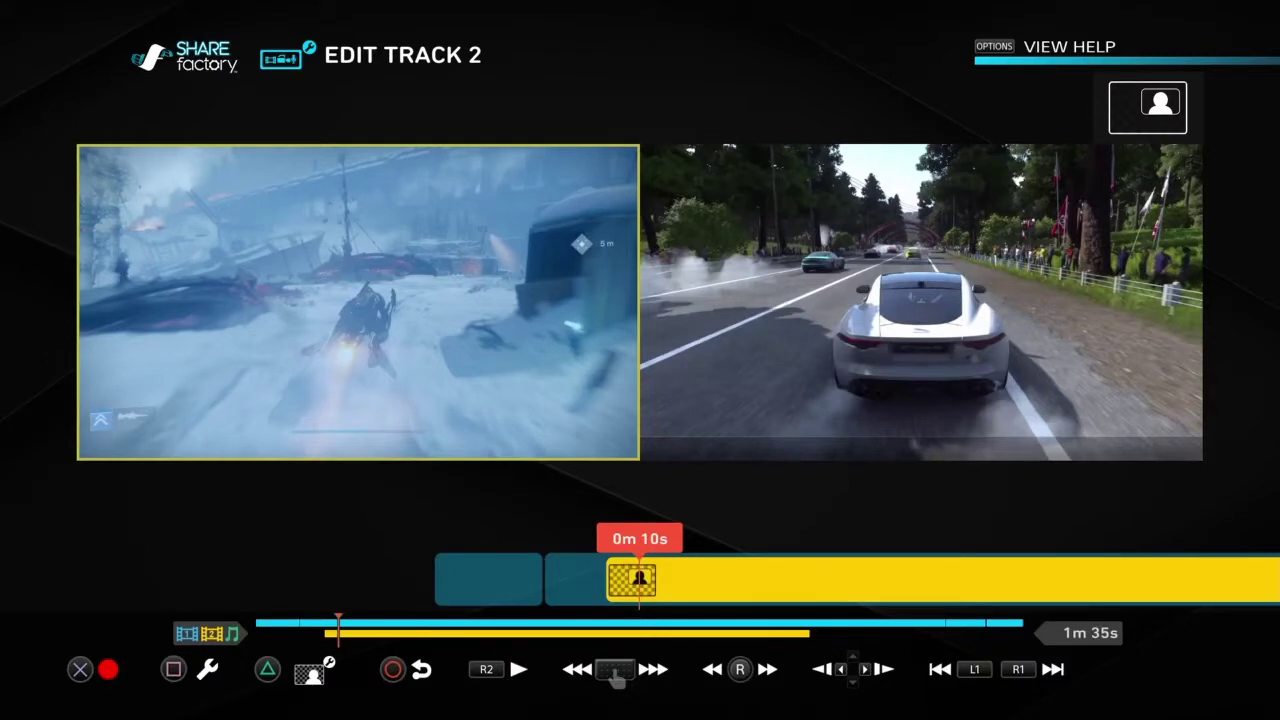
key(Escape)
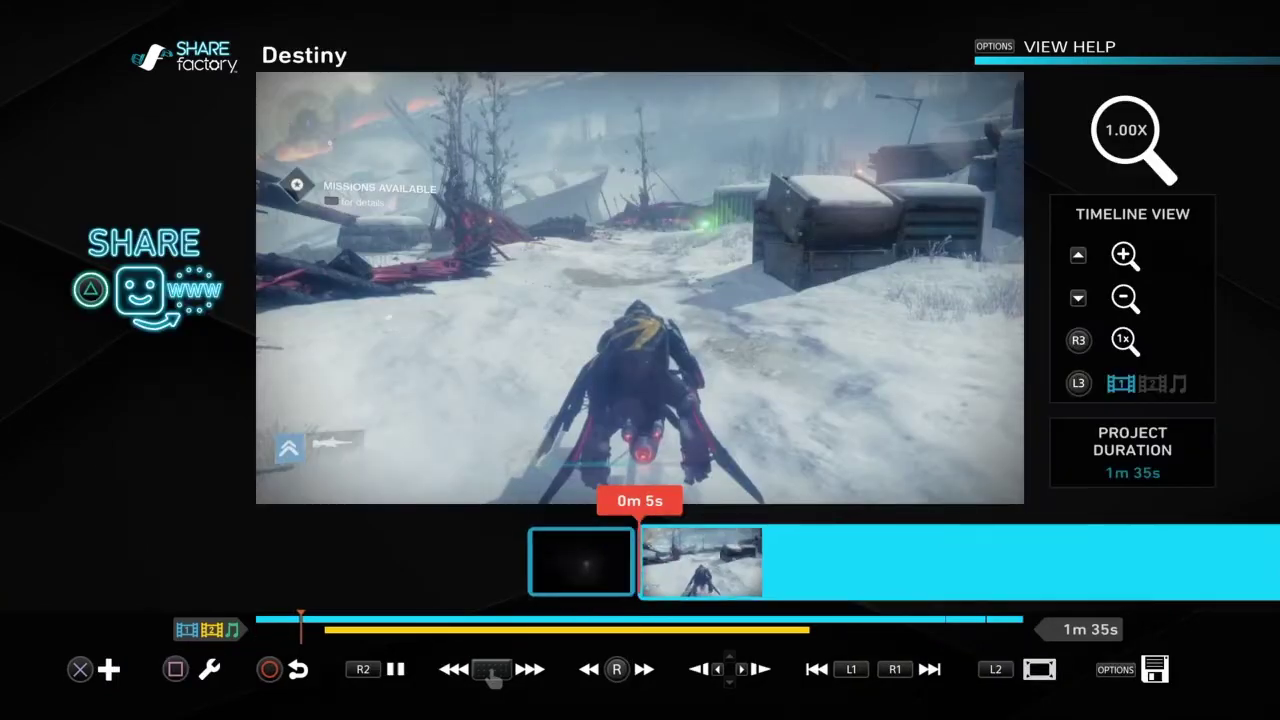
key(space)
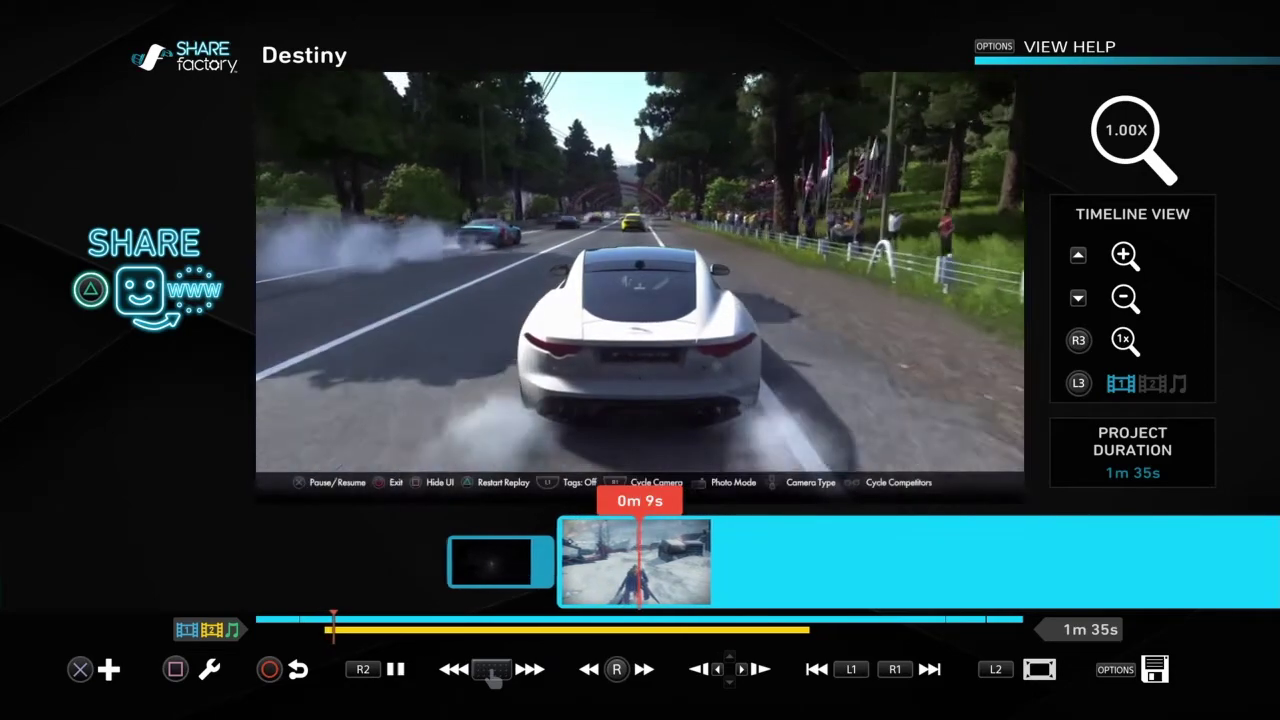
key(space)
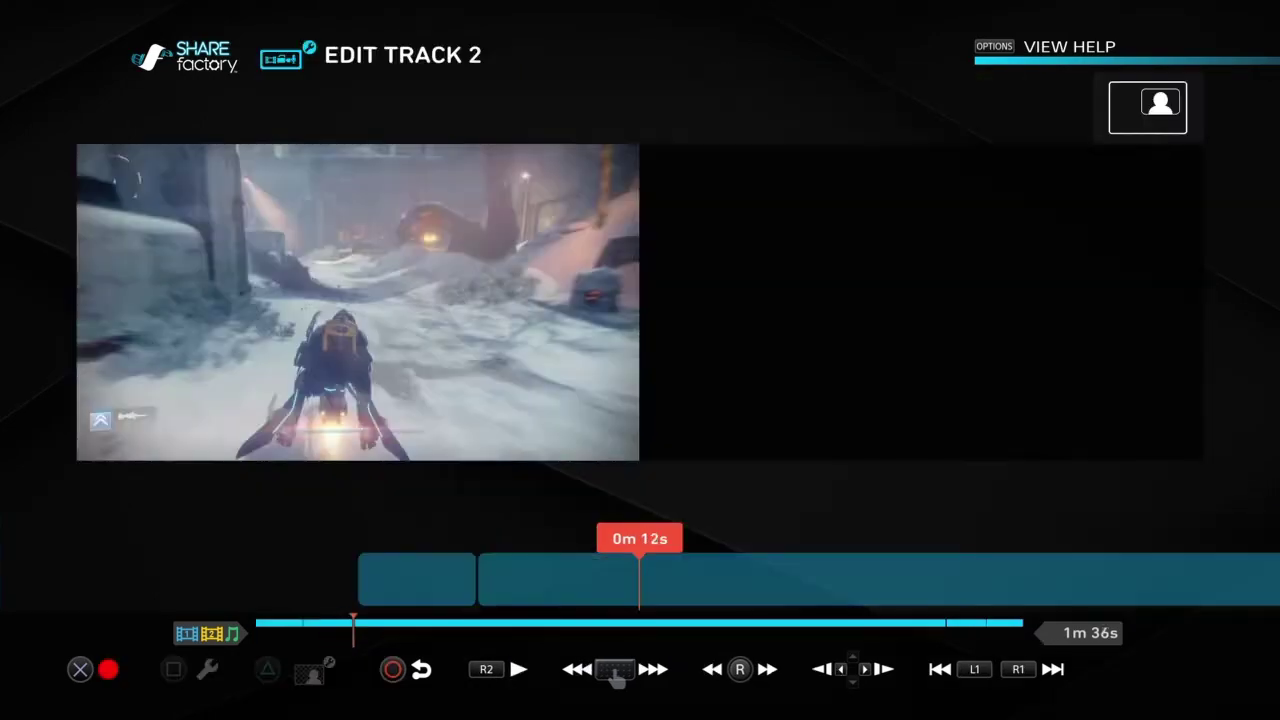
Step back to the 11-second mark in the Track 2 editor and return to the main project timeline.
key(Left)
key(Left)
key(Left)
key(Left)
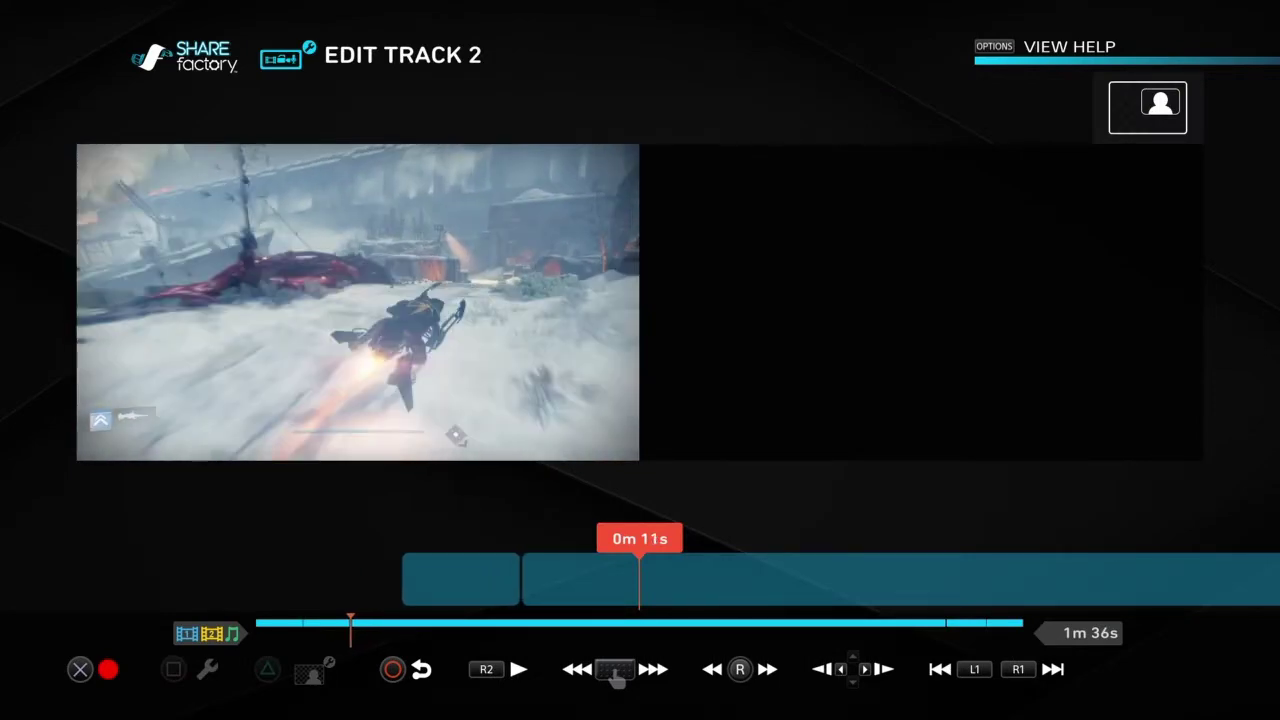
key(Escape)
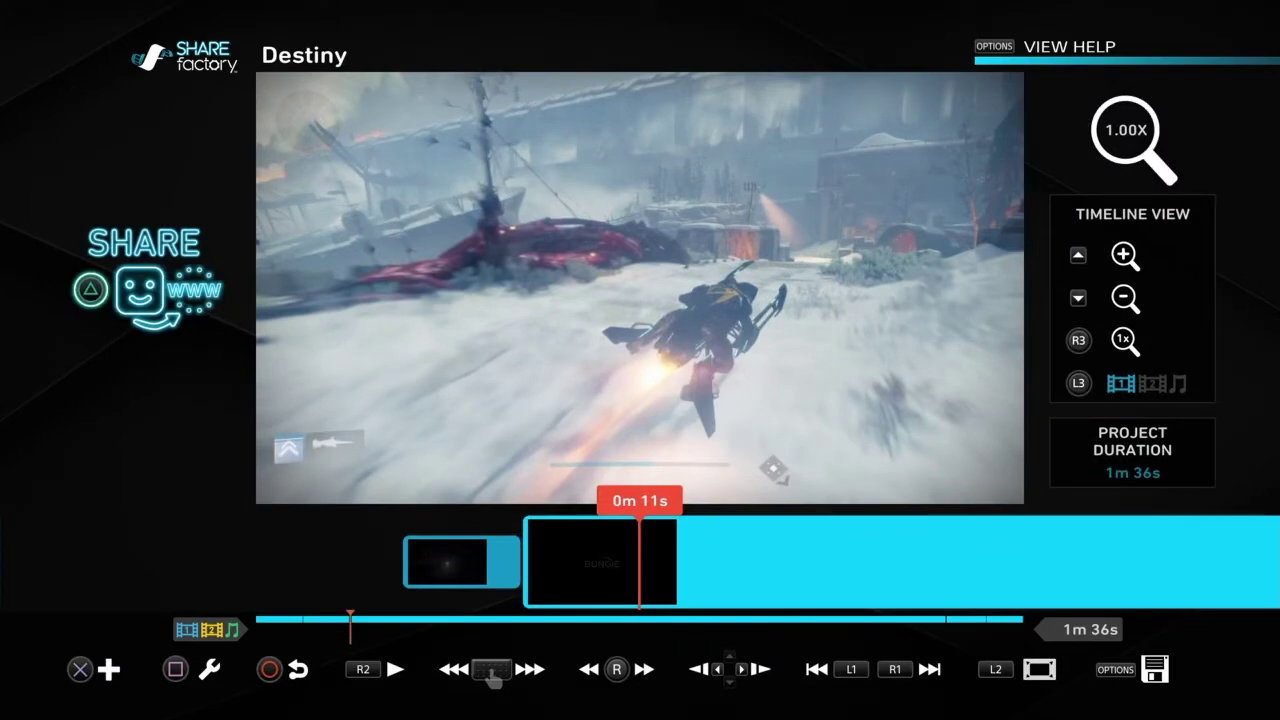
Split the main gameplay clip at the 9-second mark.
key(Left)
key(Left)
key(Right)
key(Right)
key(Right)
key(Right)
key(Right)
key(Right)
key(Right)
key(Left)
key(Left)
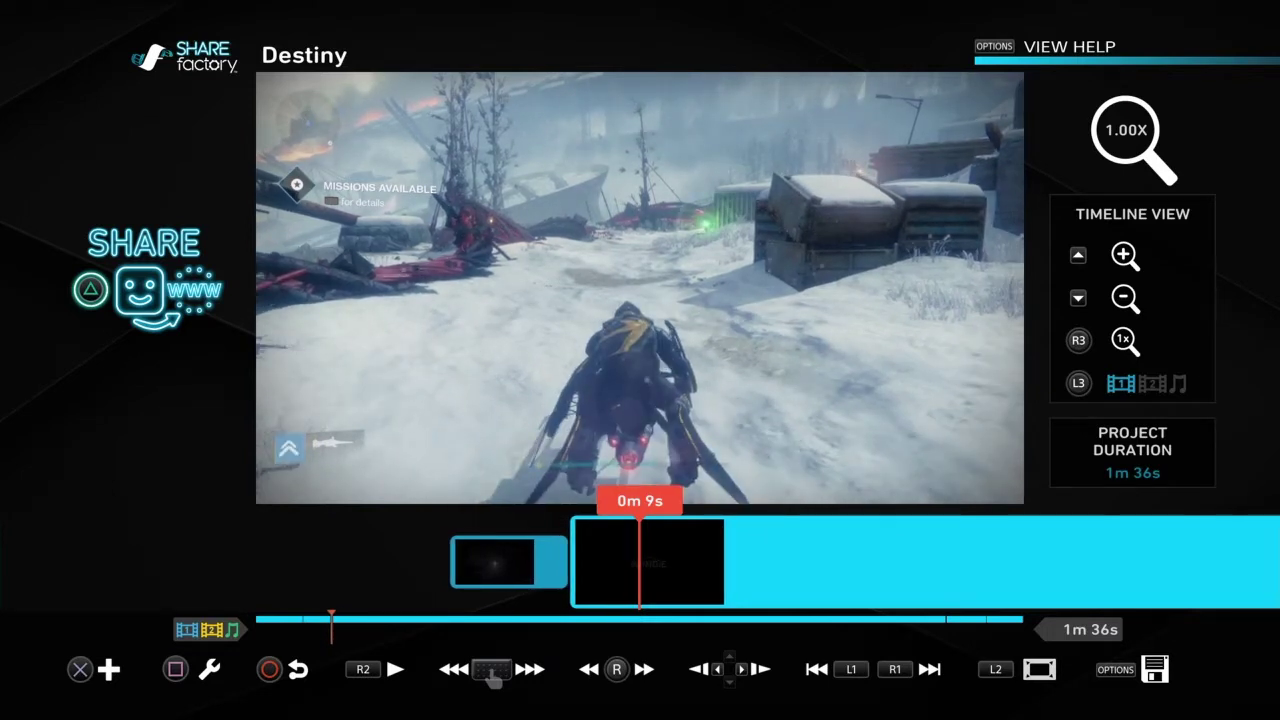
key(Return)
key(Right)
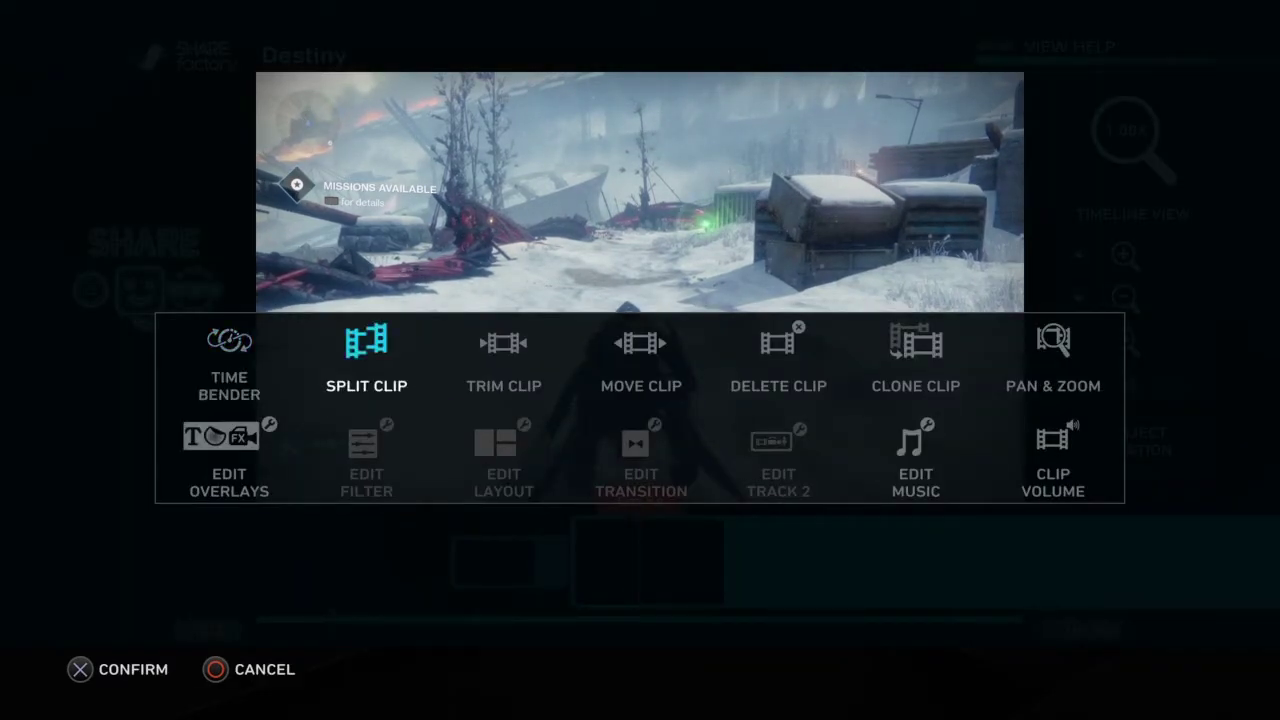
key(Return)
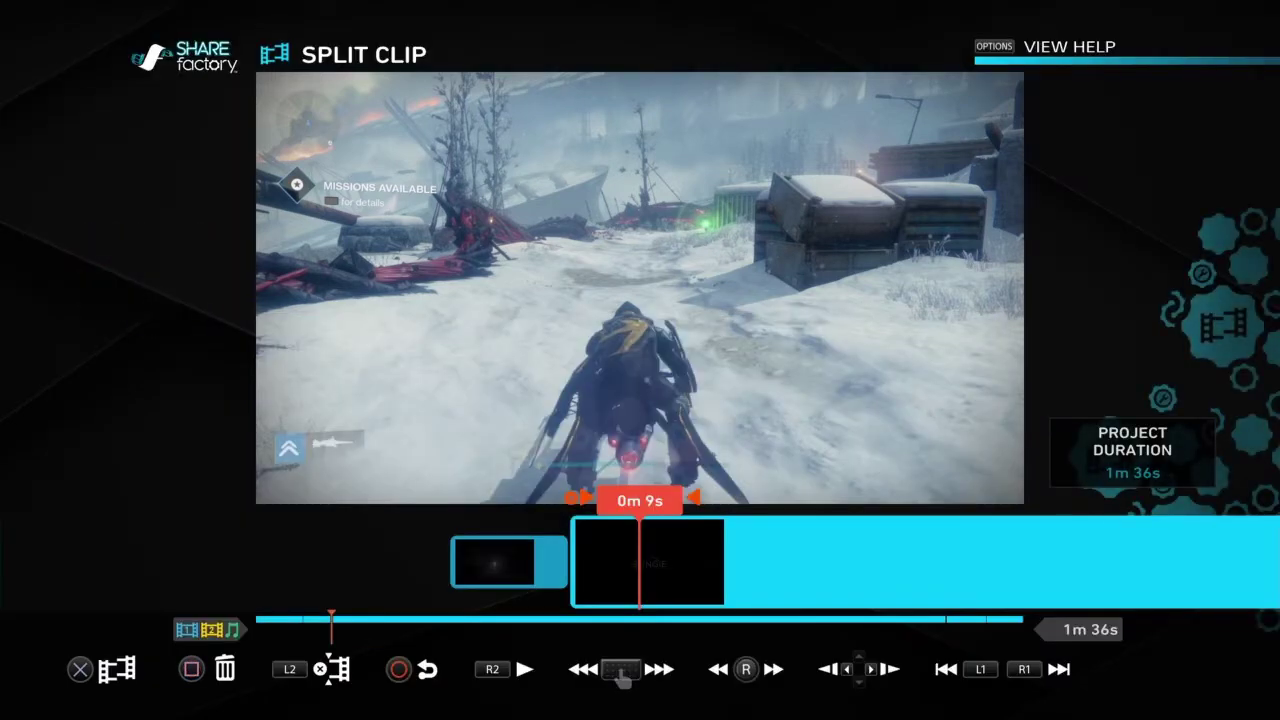
key(Return)
key(Left)
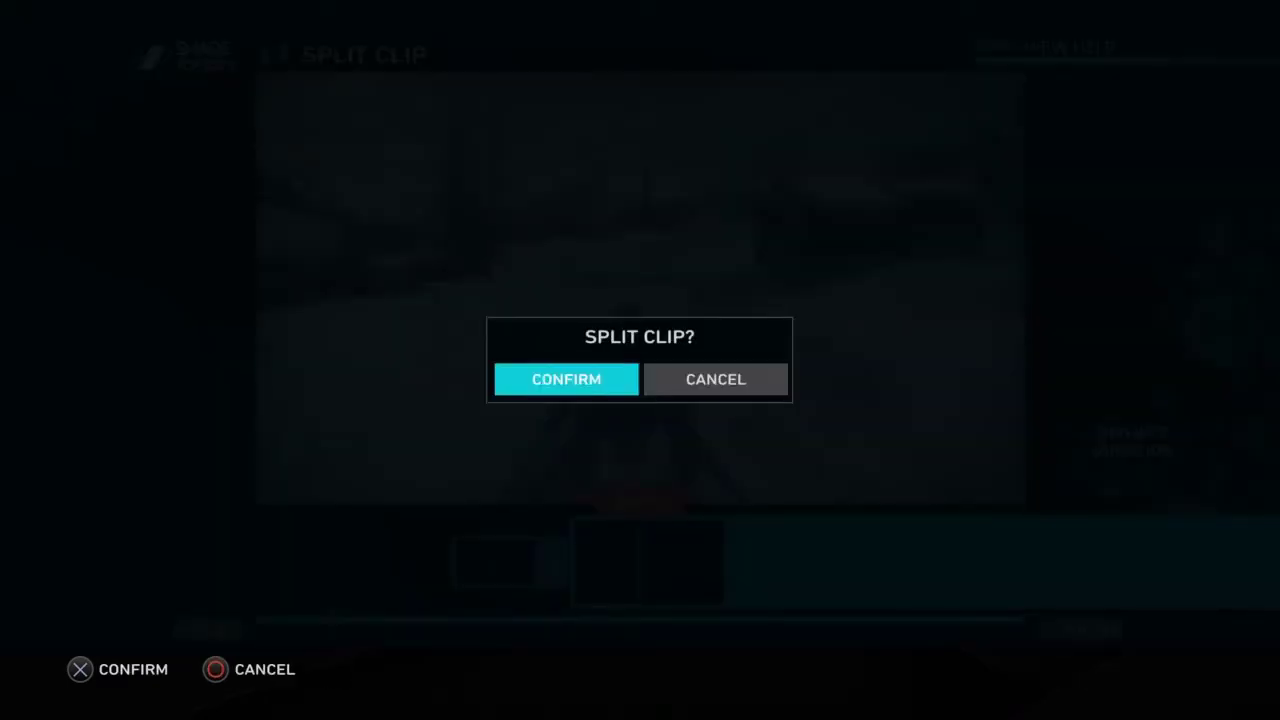
key(Return)
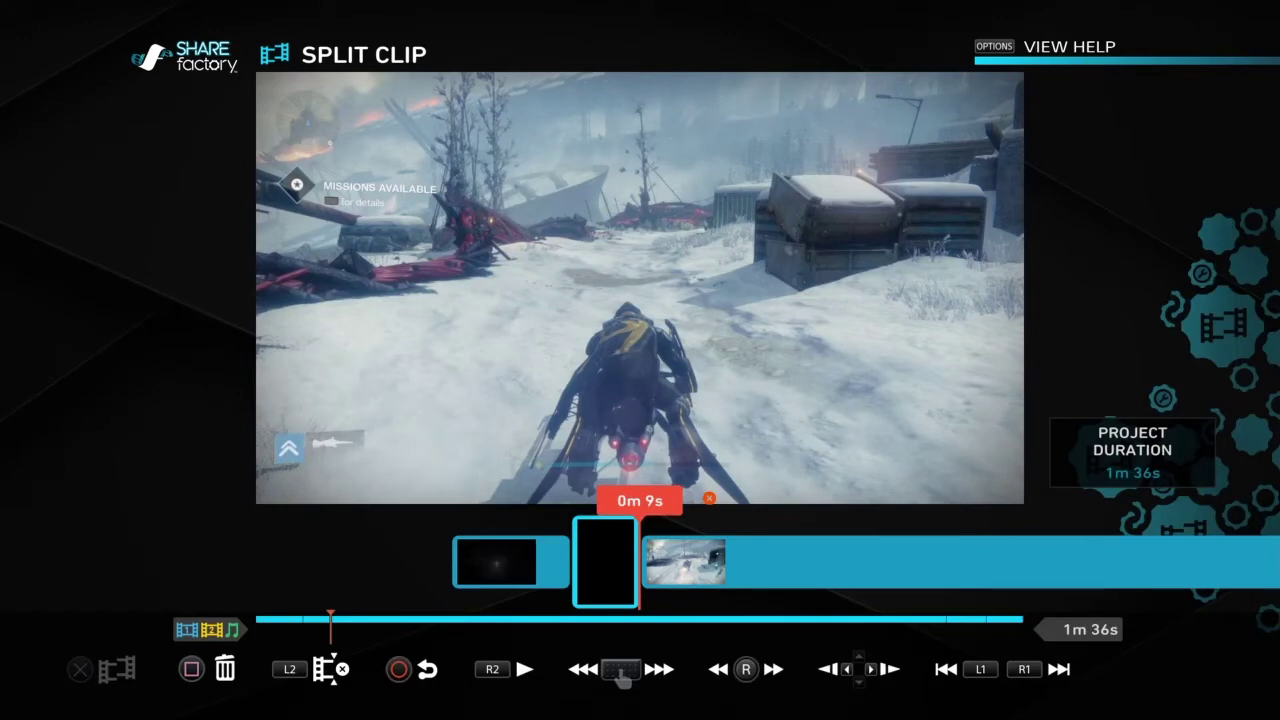
Split the remaining gameplay clip again at the 32-second mark and return to the main timeline.
key(Right)
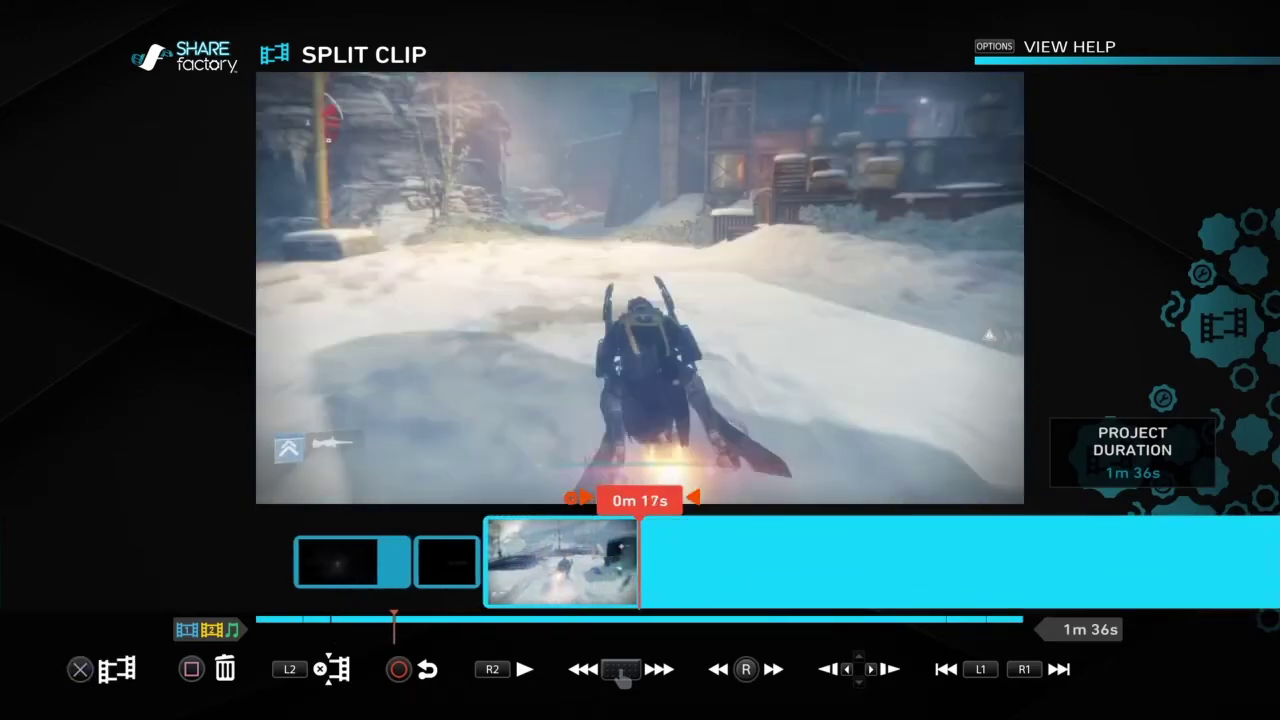
key(Right)
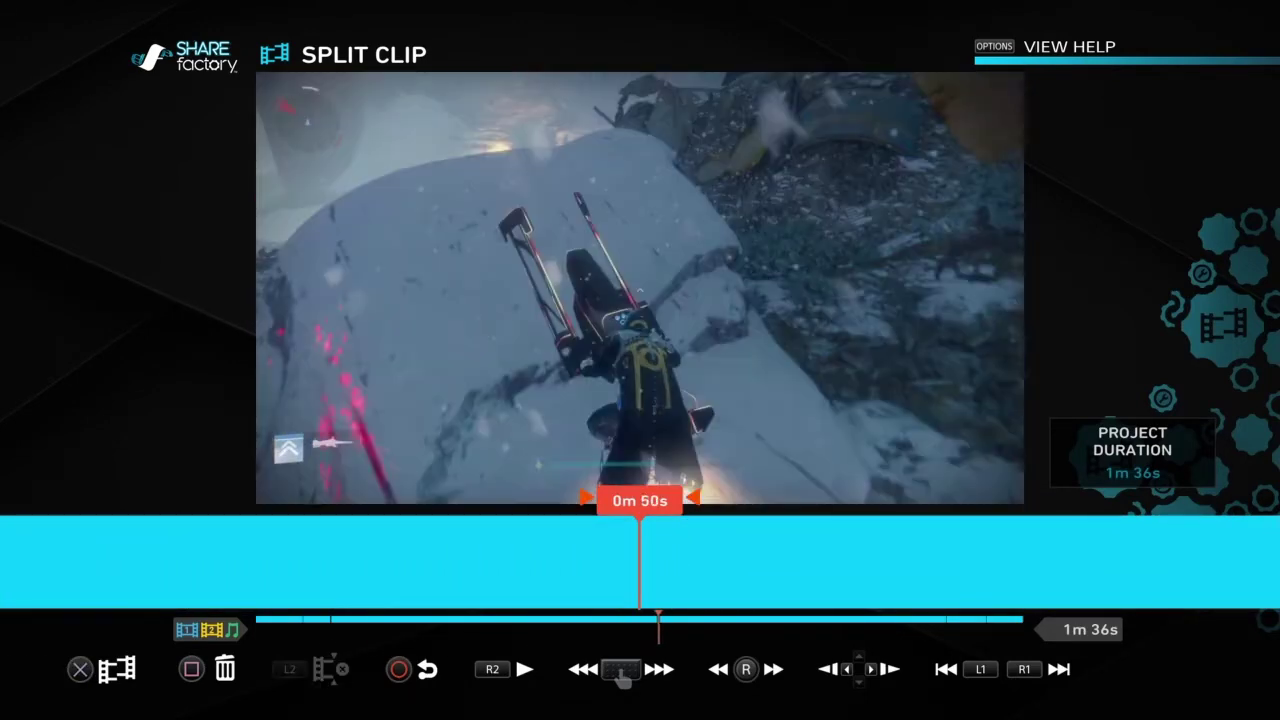
key(Right)
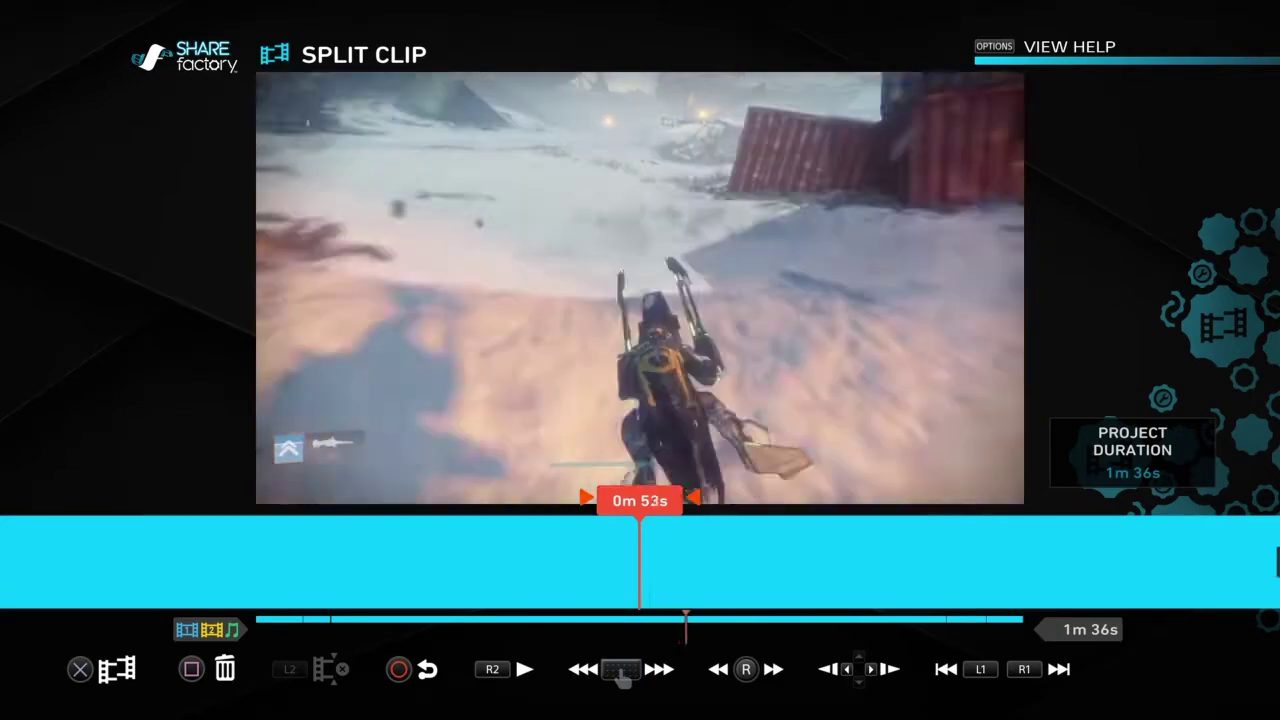
key(Right)
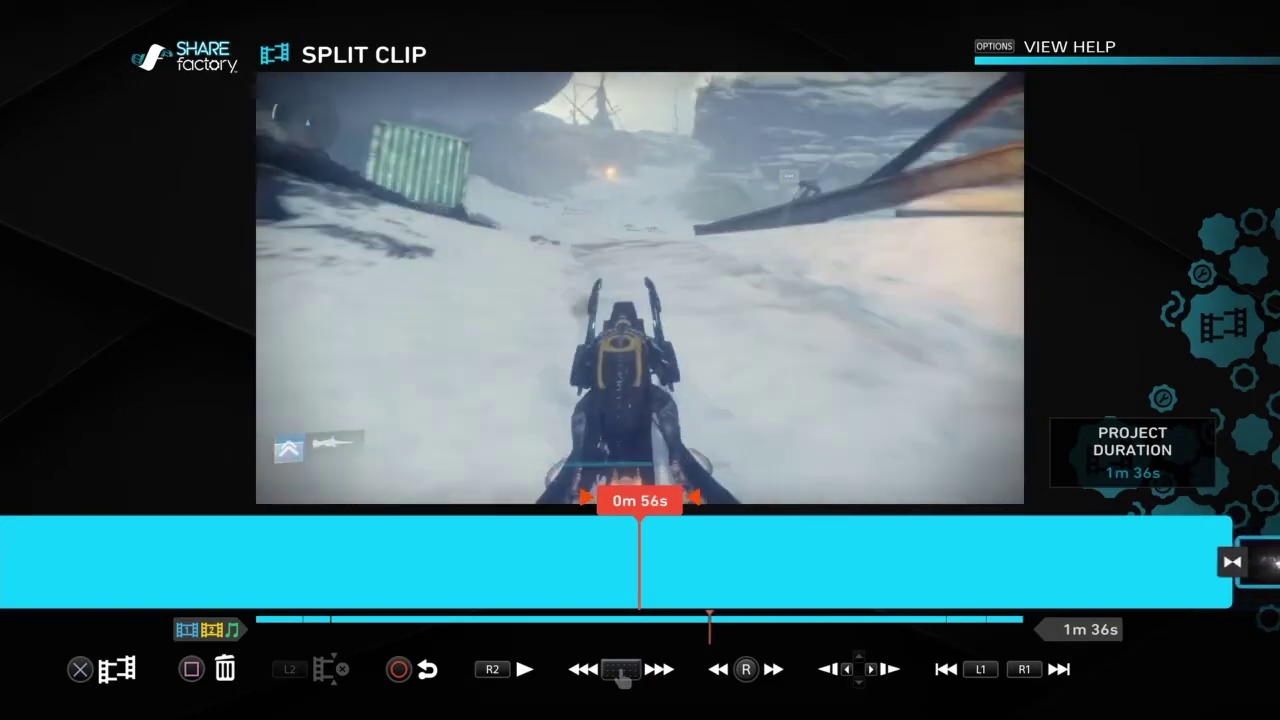
key(Left)
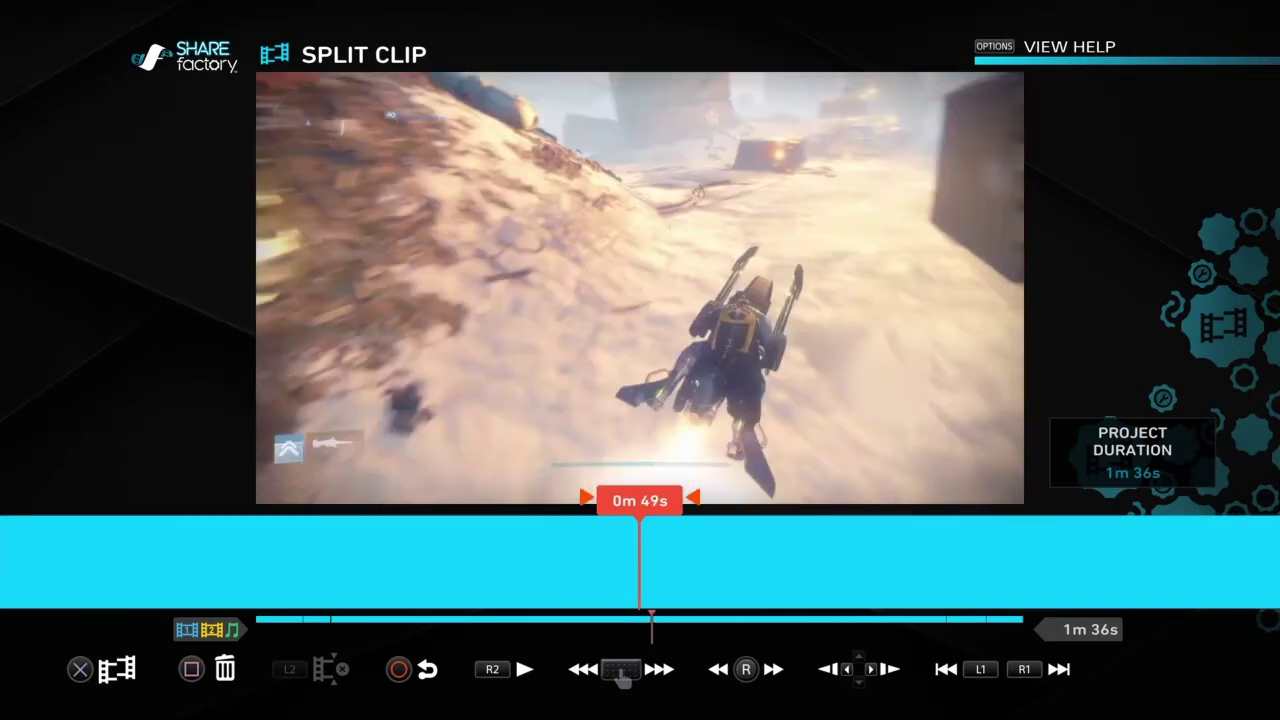
key(Left)
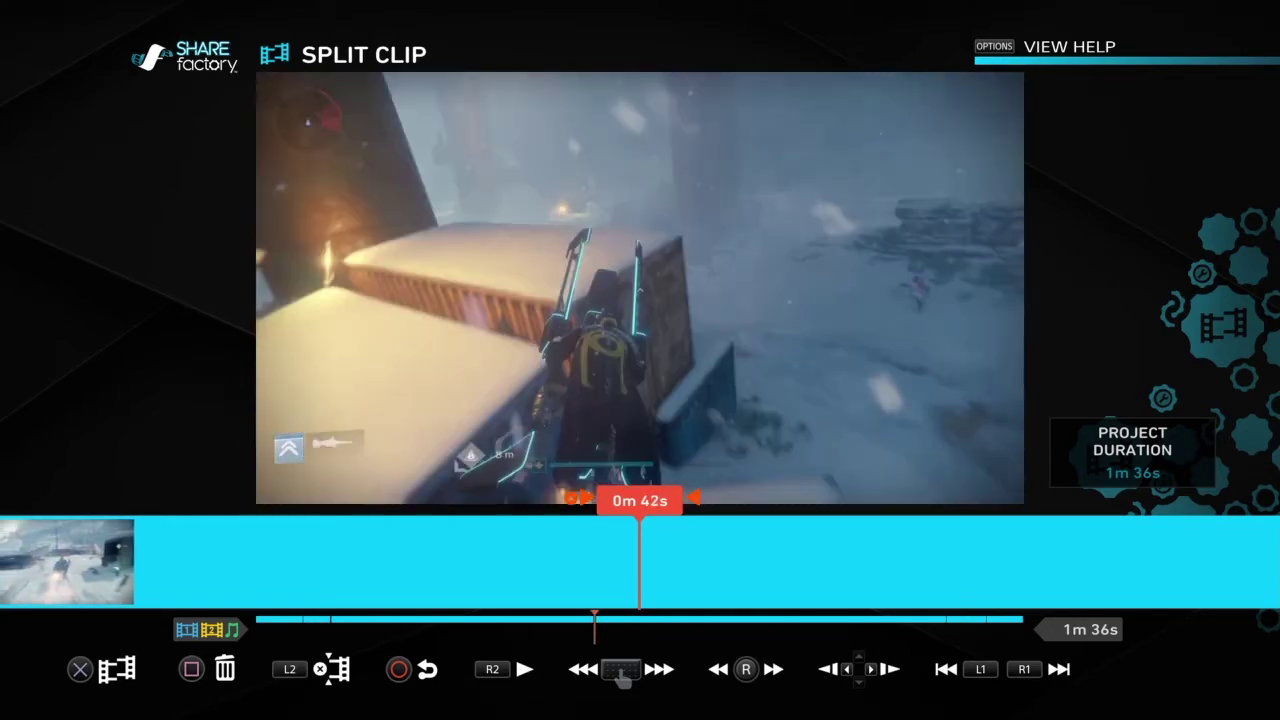
key(Left)
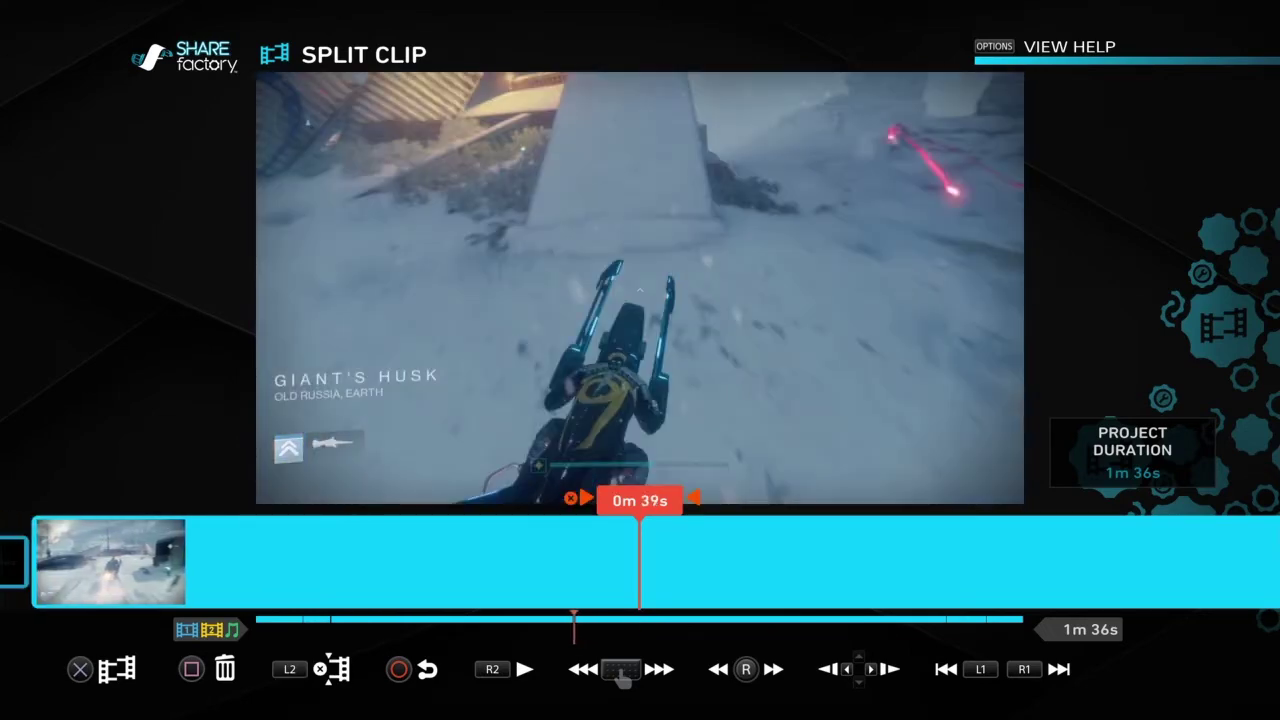
key(Left)
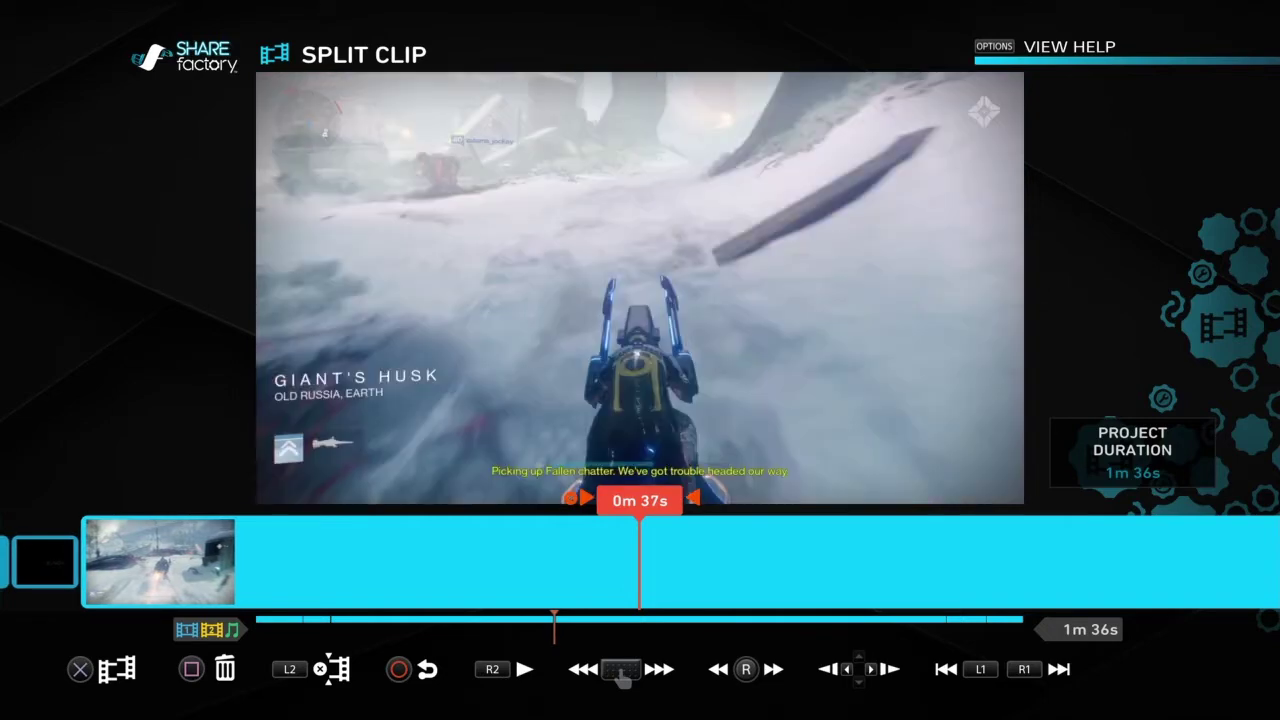
key(Left)
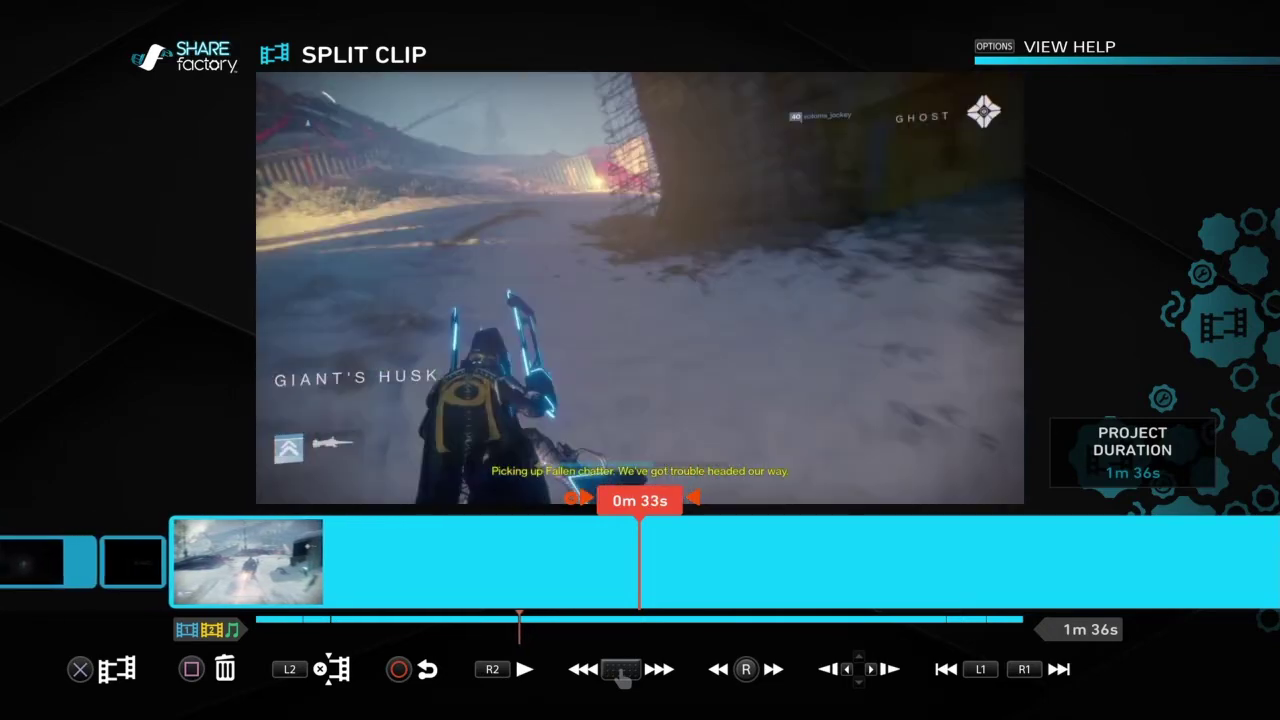
key(Left)
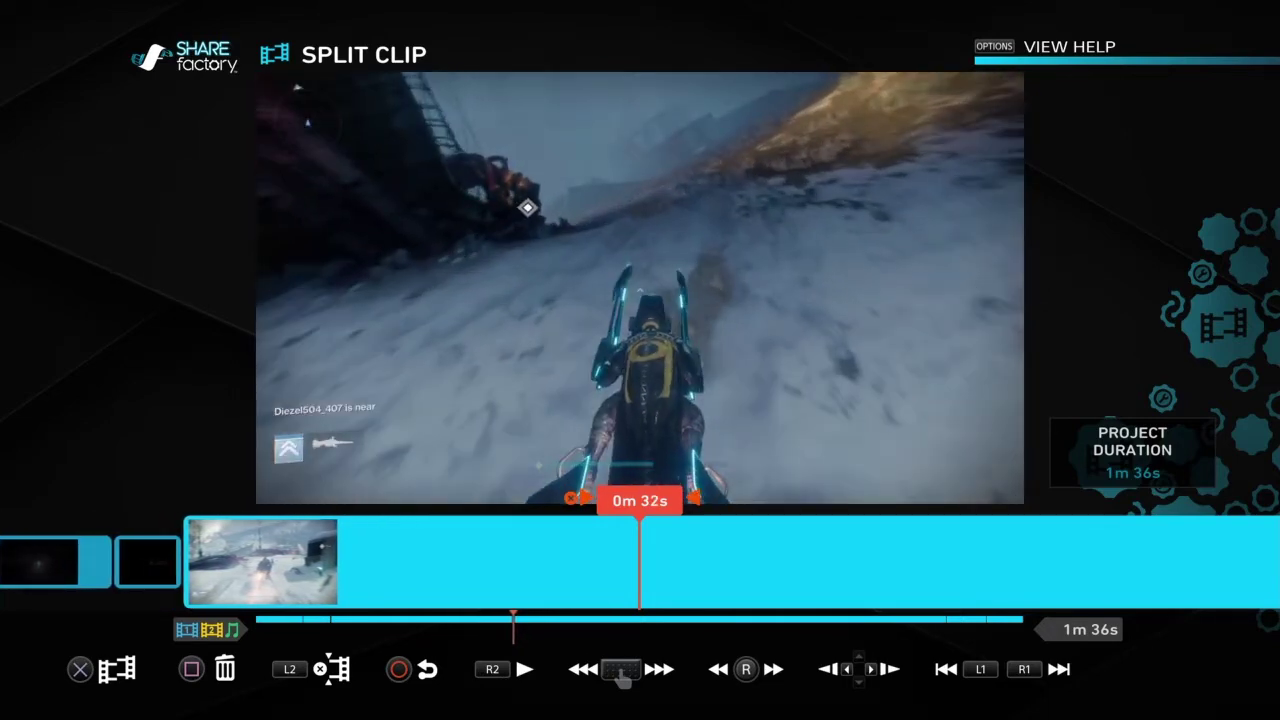
key(Right)
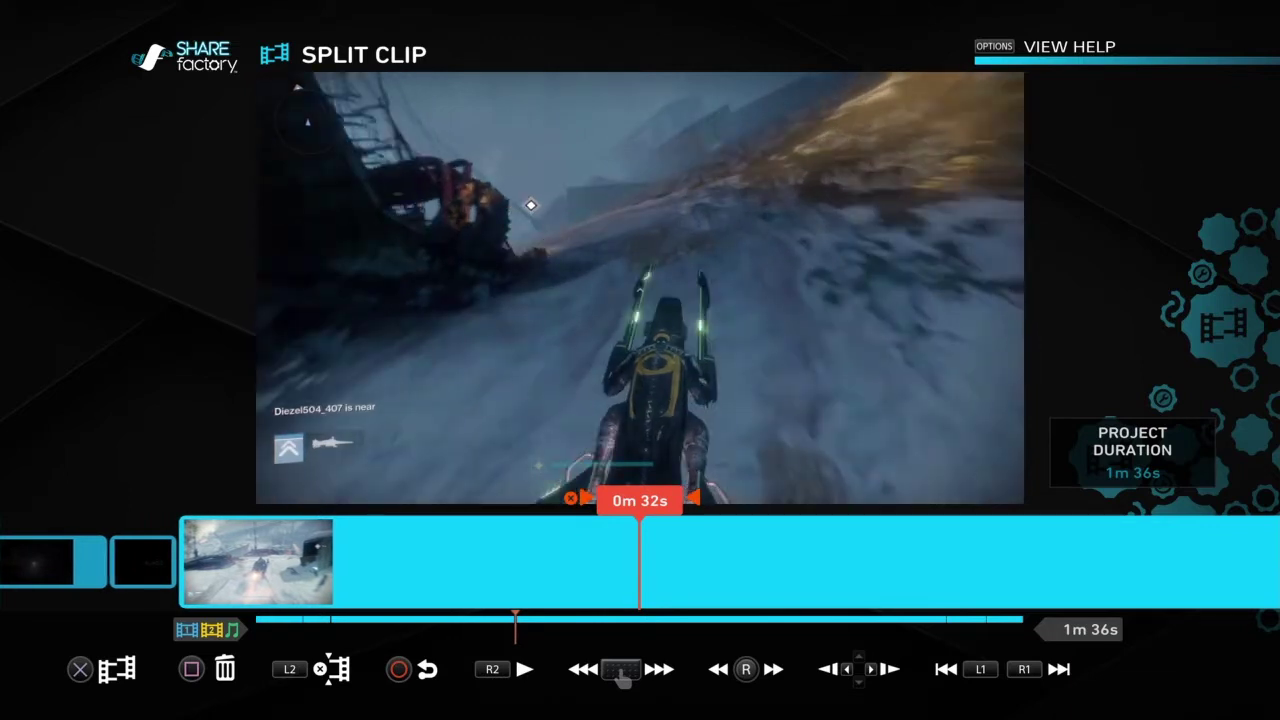
key(Return)
key(Left)
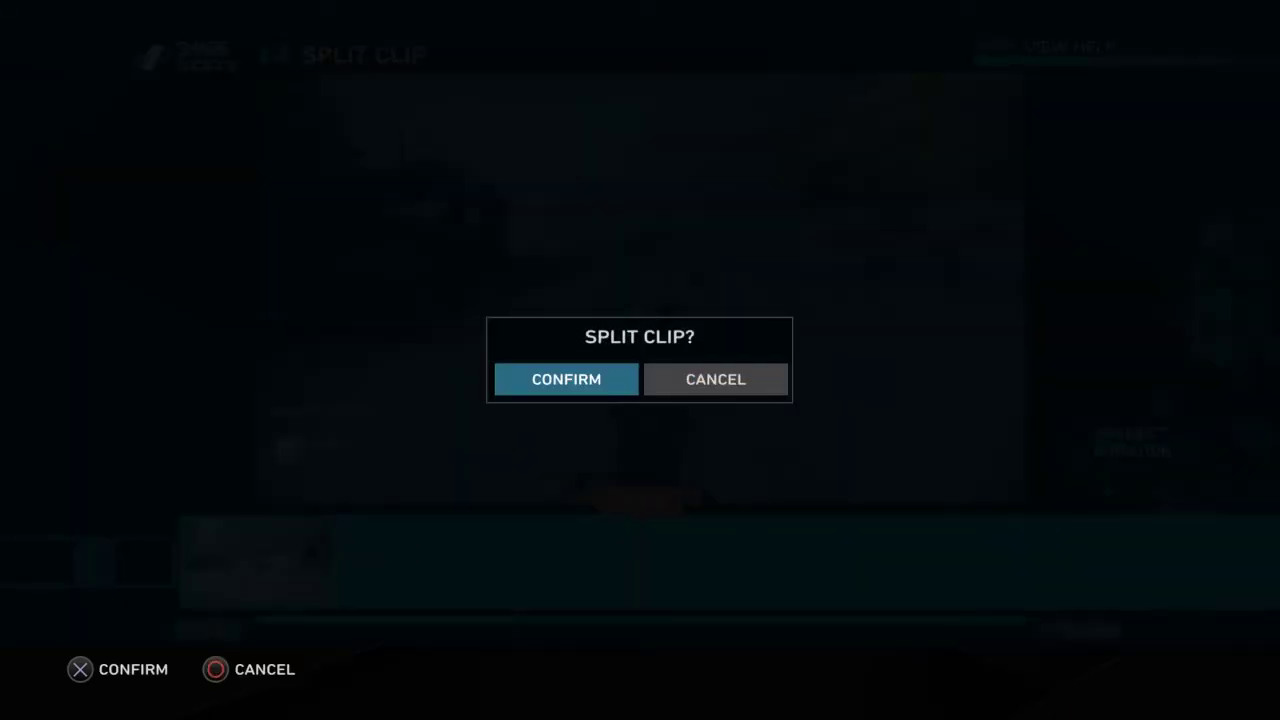
key(Return)
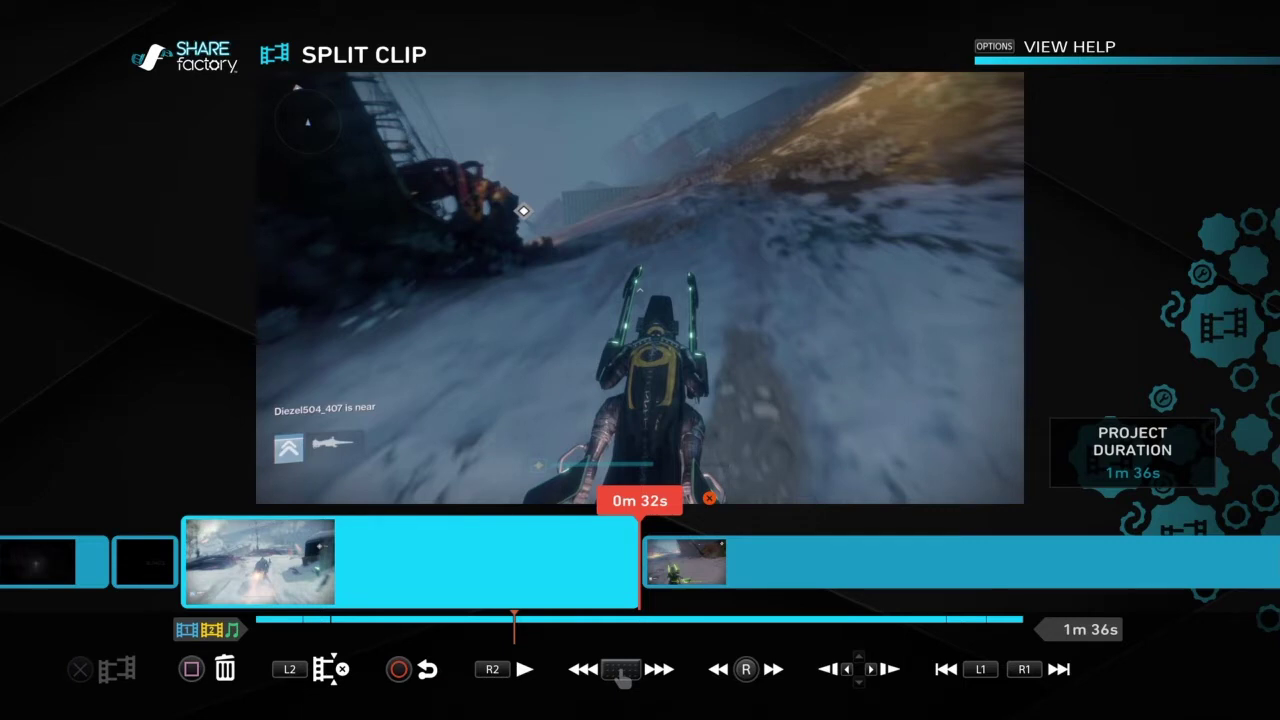
key(Escape)
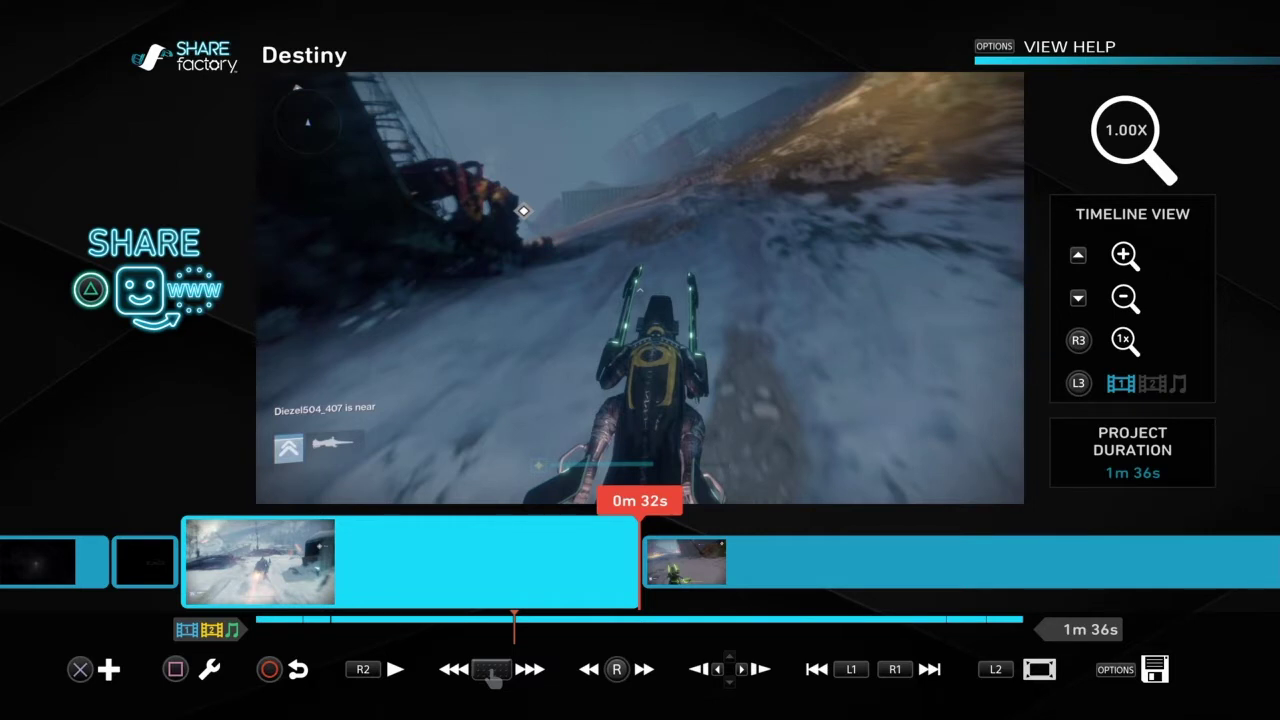
Save the Destiny project with its split gameplay clips.
key(Menu)
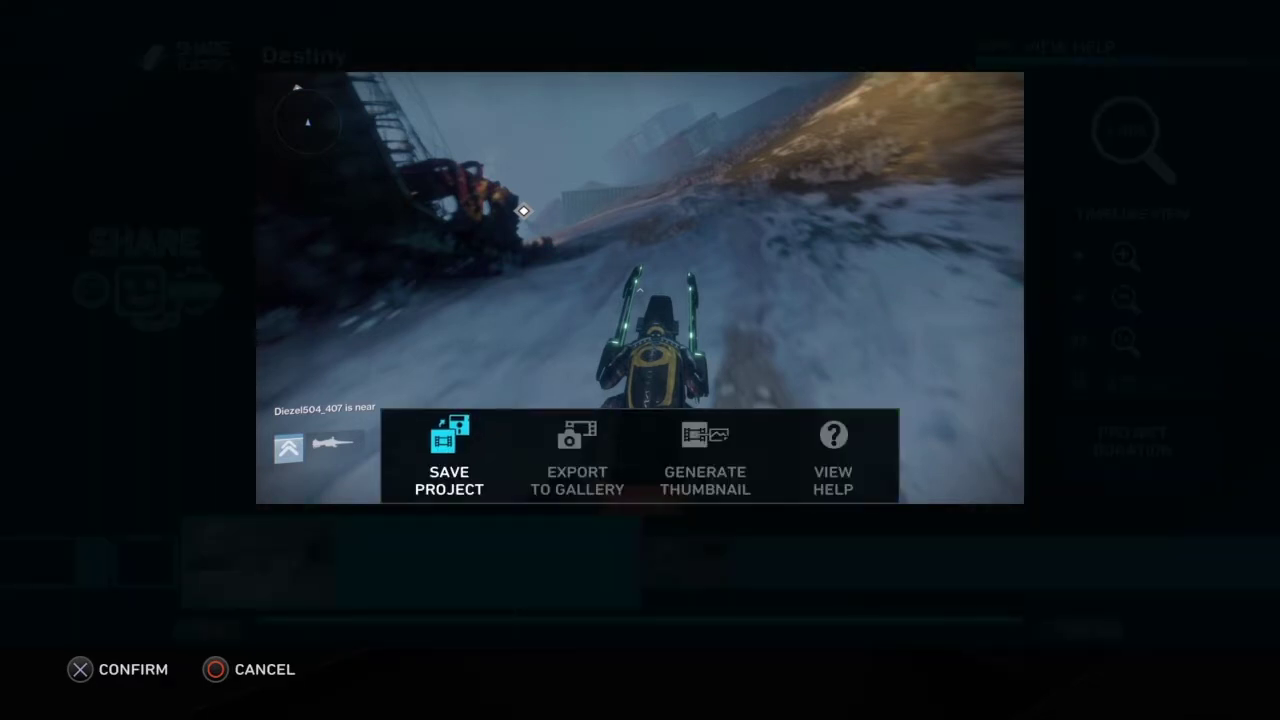
key(Return)
key(Return)
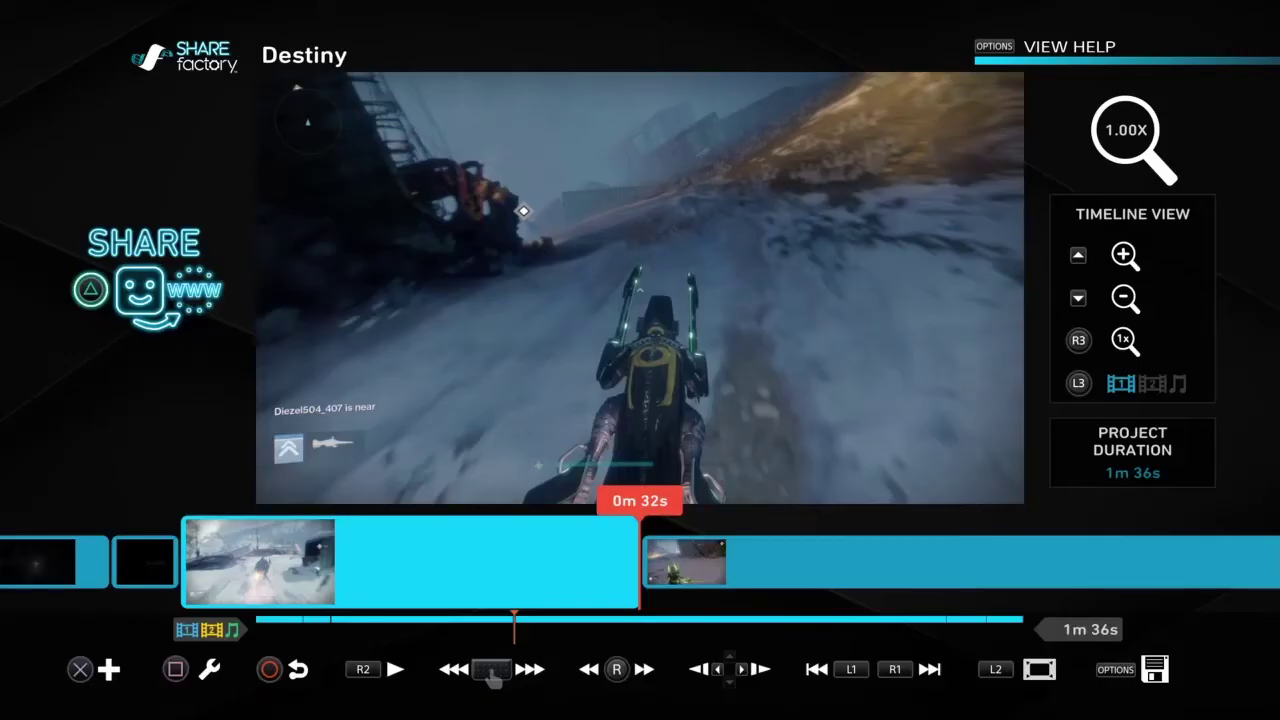
Delete the short gameplay clip around the 8-second mark, between the Destiny intro and the long snow-ride clip.
key(Left)
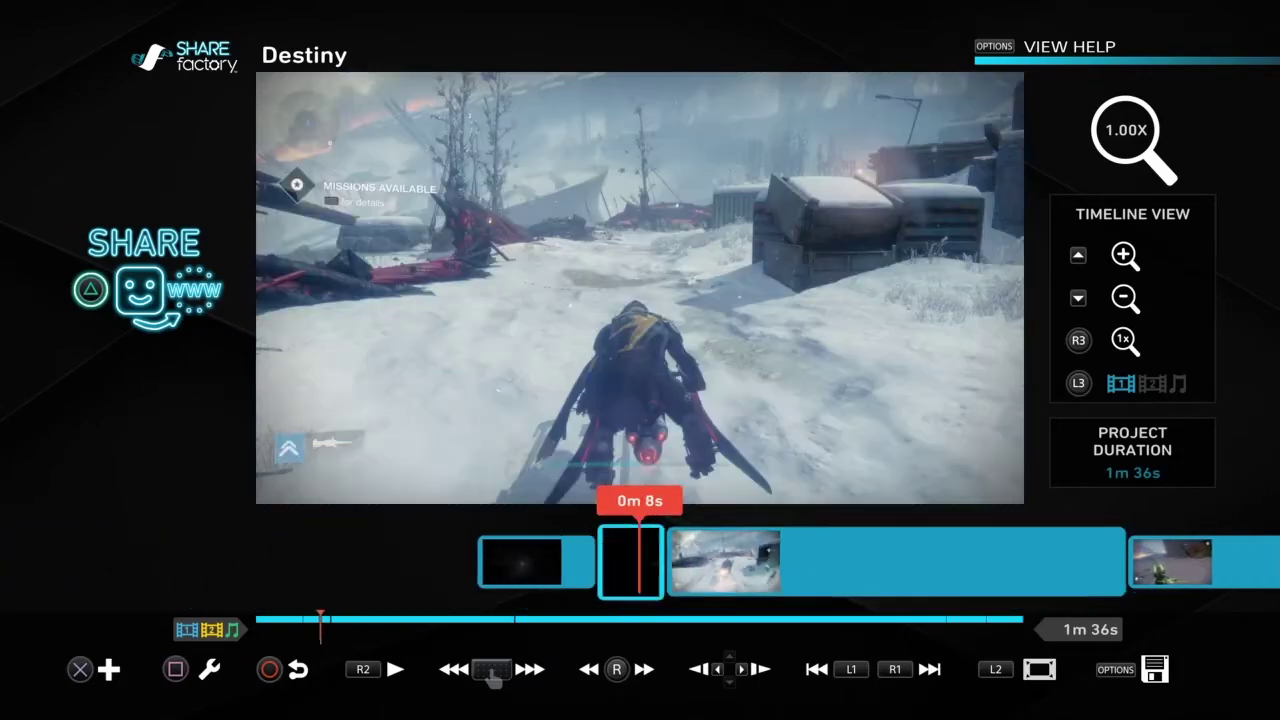
key(Return)
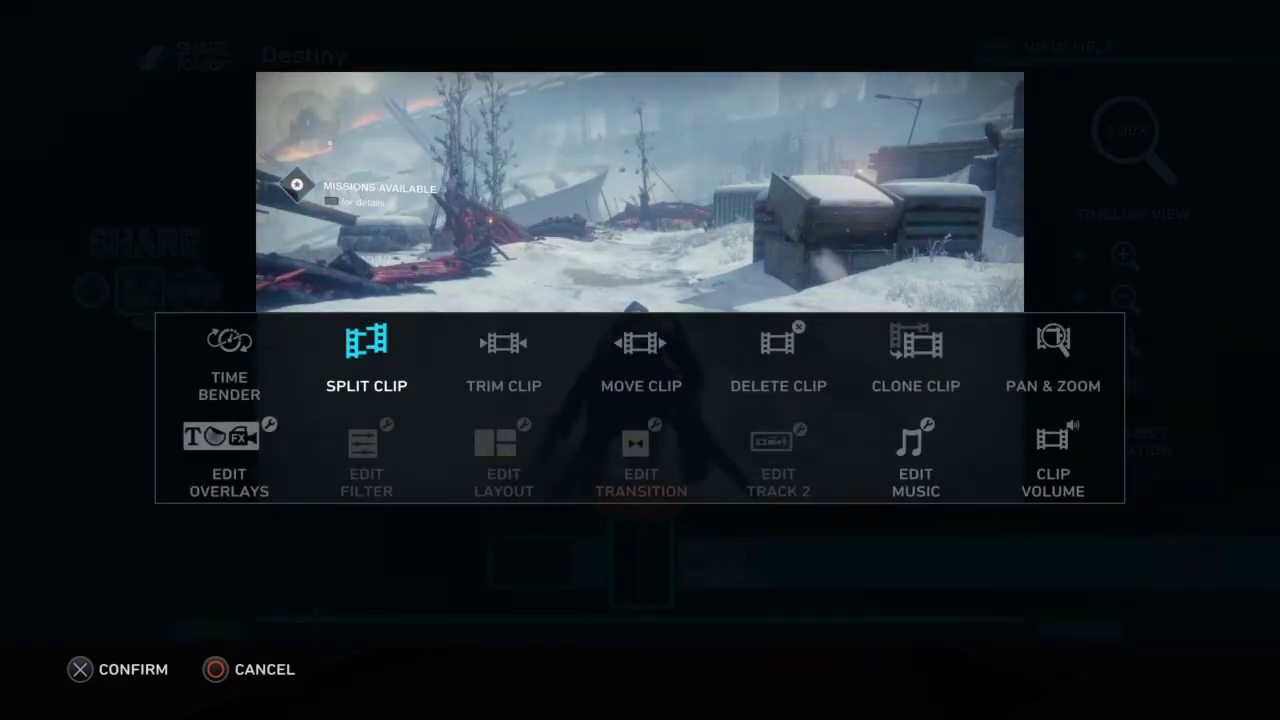
key(Right)
key(Right)
key(Right)
key(Return)
key(Left)
key(Return)
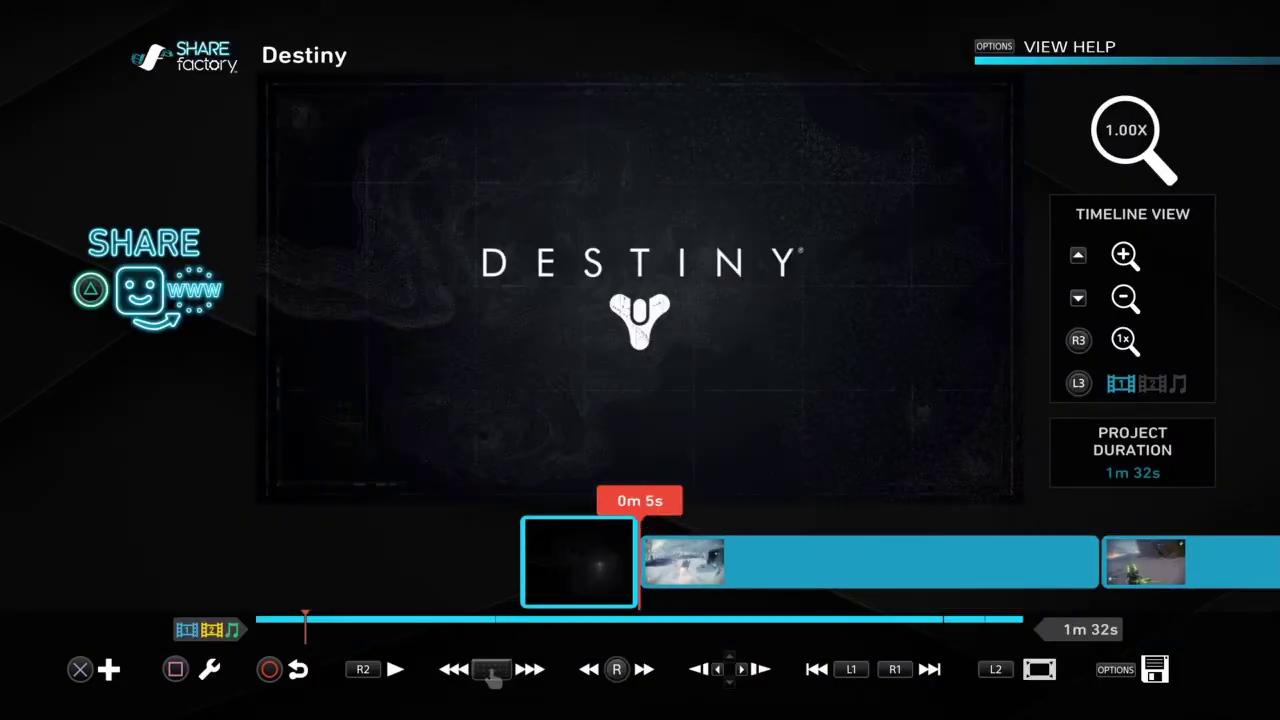
Delete the Destiny intro clip from the start of the timeline.
key(Return)
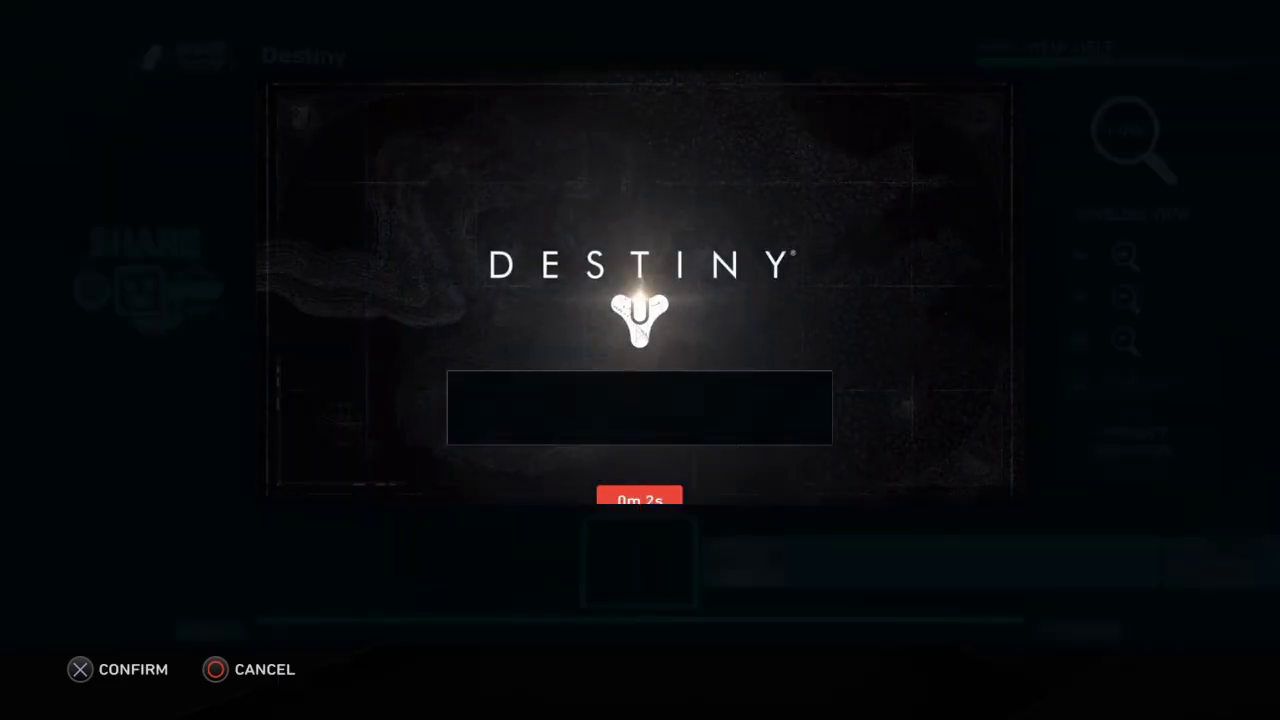
key(Return)
key(Left)
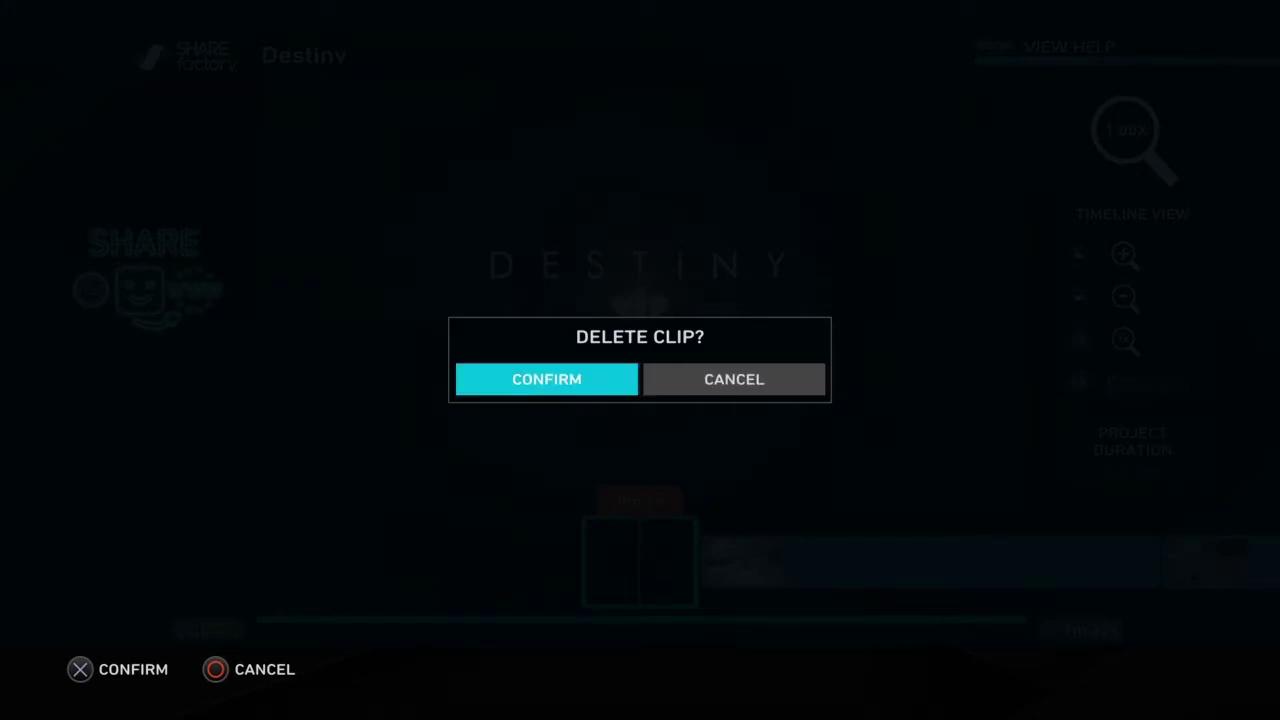
key(Return)
Delete the long gameplay clip that follows the snow-ride section.
key(Right)
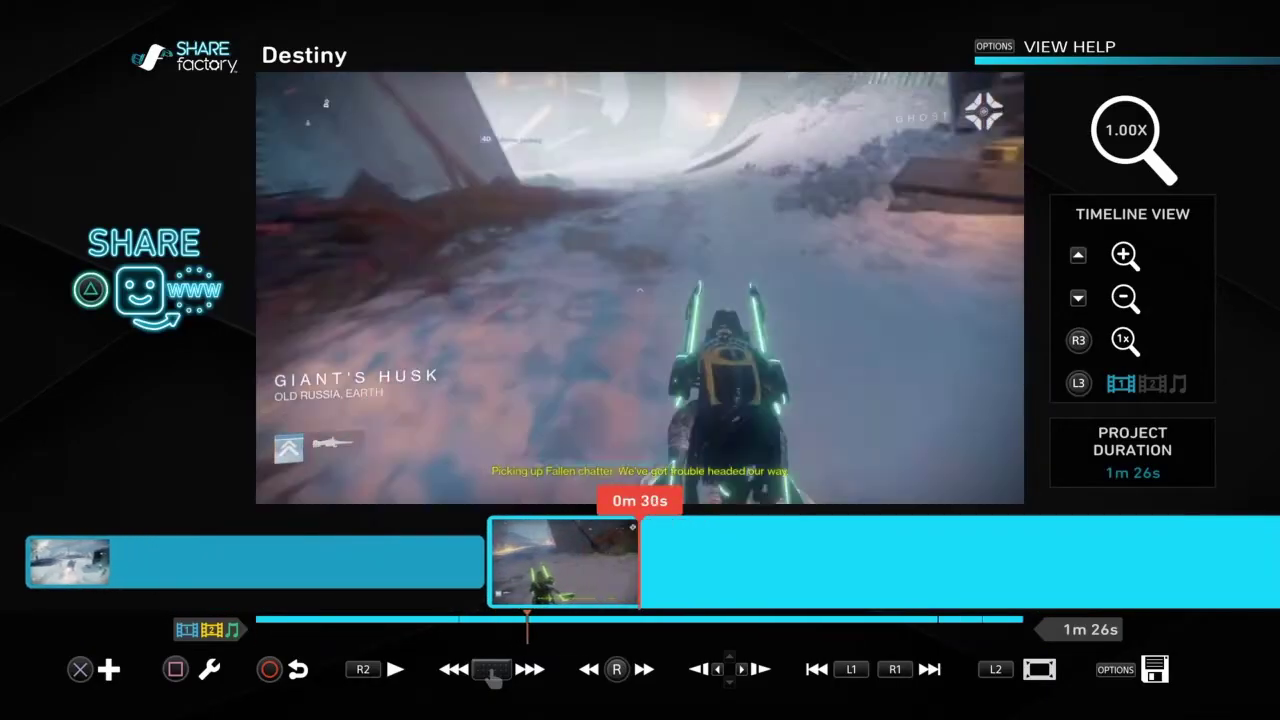
key(Return)
key(Return)
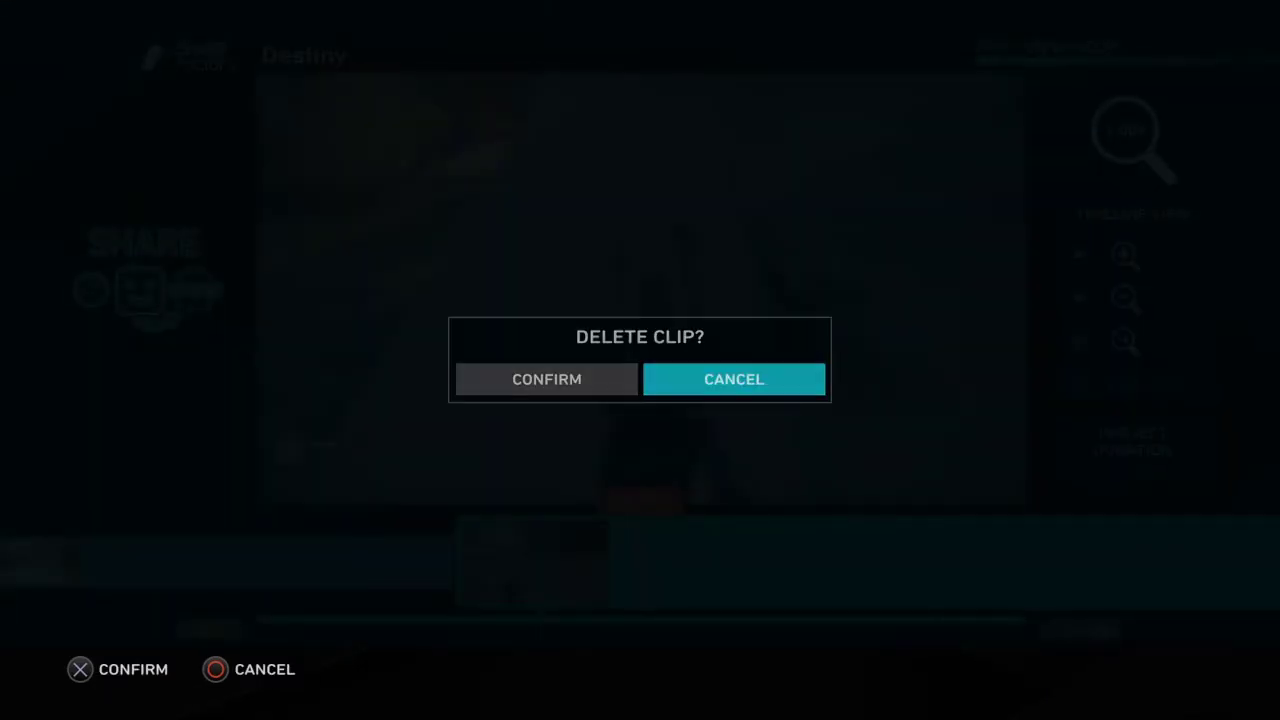
key(Left)
key(Return)
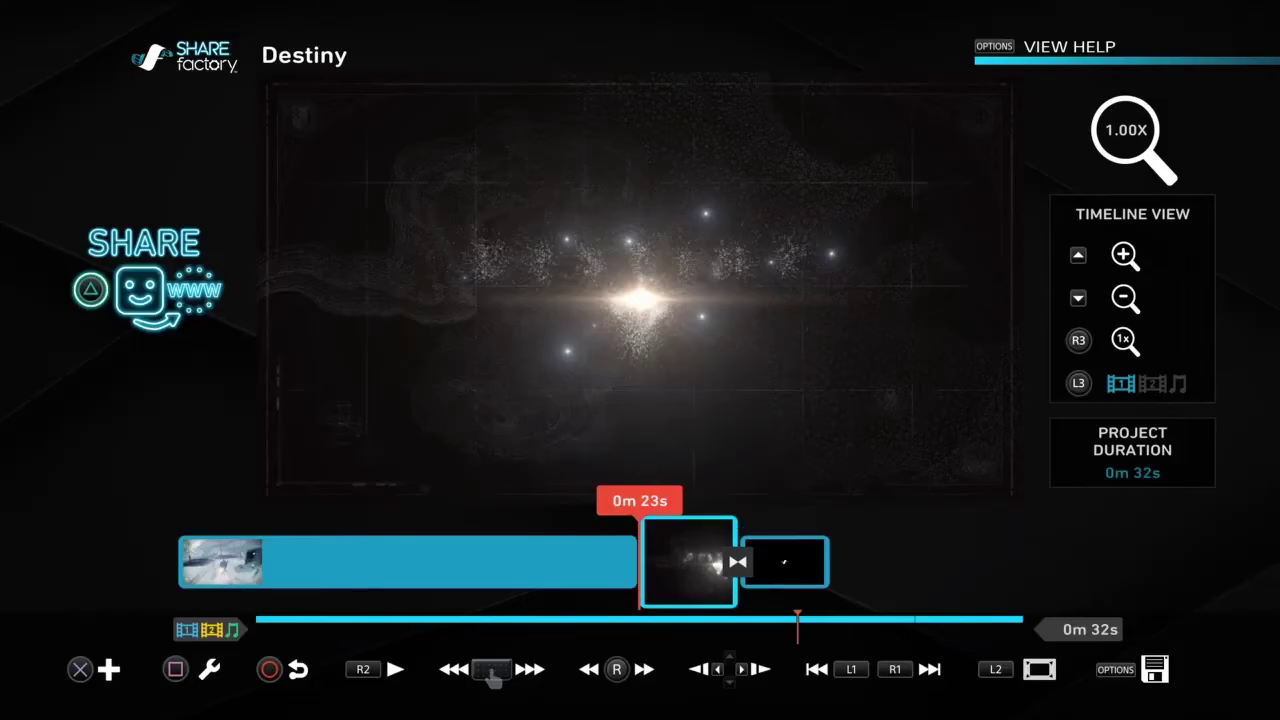
Delete the Destiny outro and the SHAREfactory stinger so only the snow-ride clip remains.
key(Return)
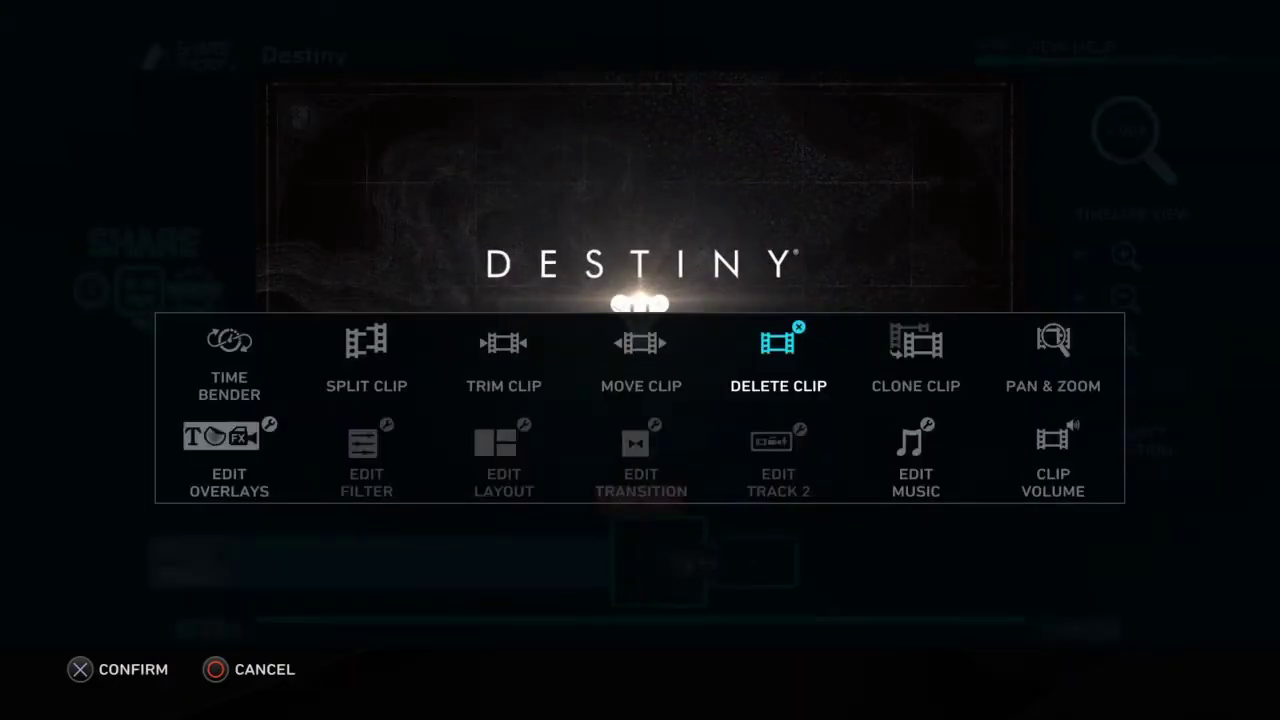
key(Return)
key(Left)
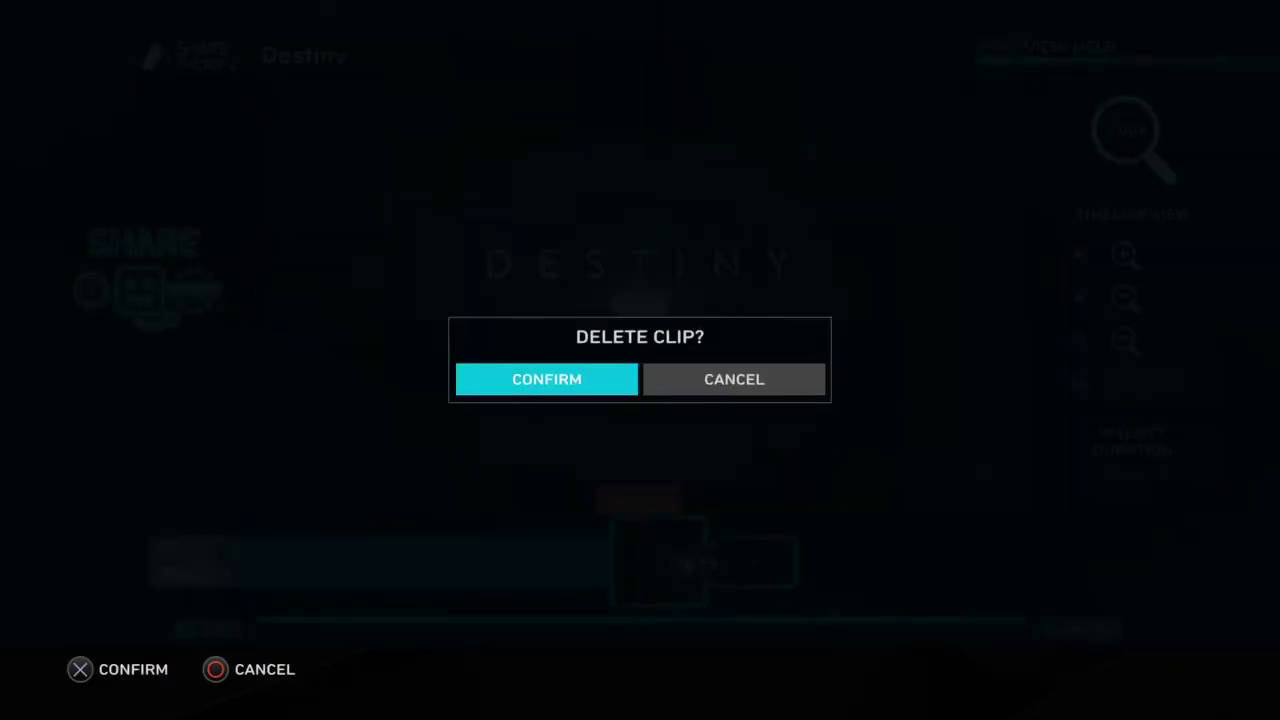
key(Return)
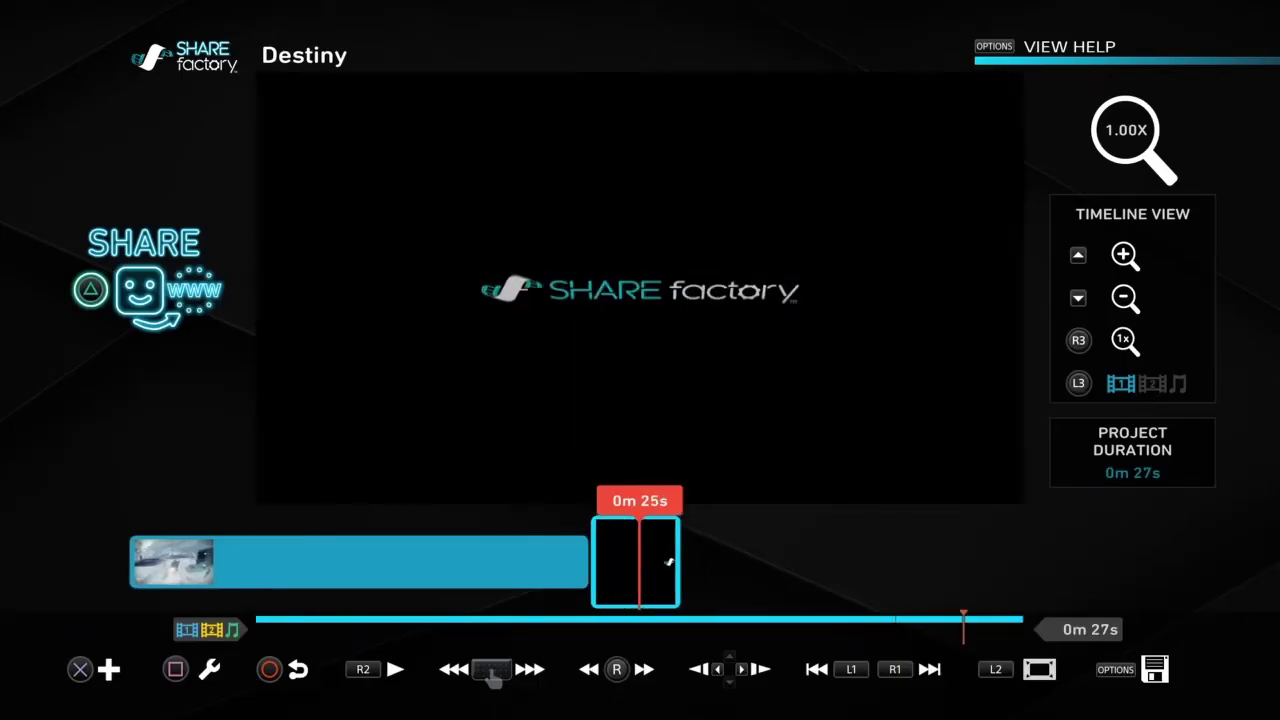
key(Return)
key(Return)
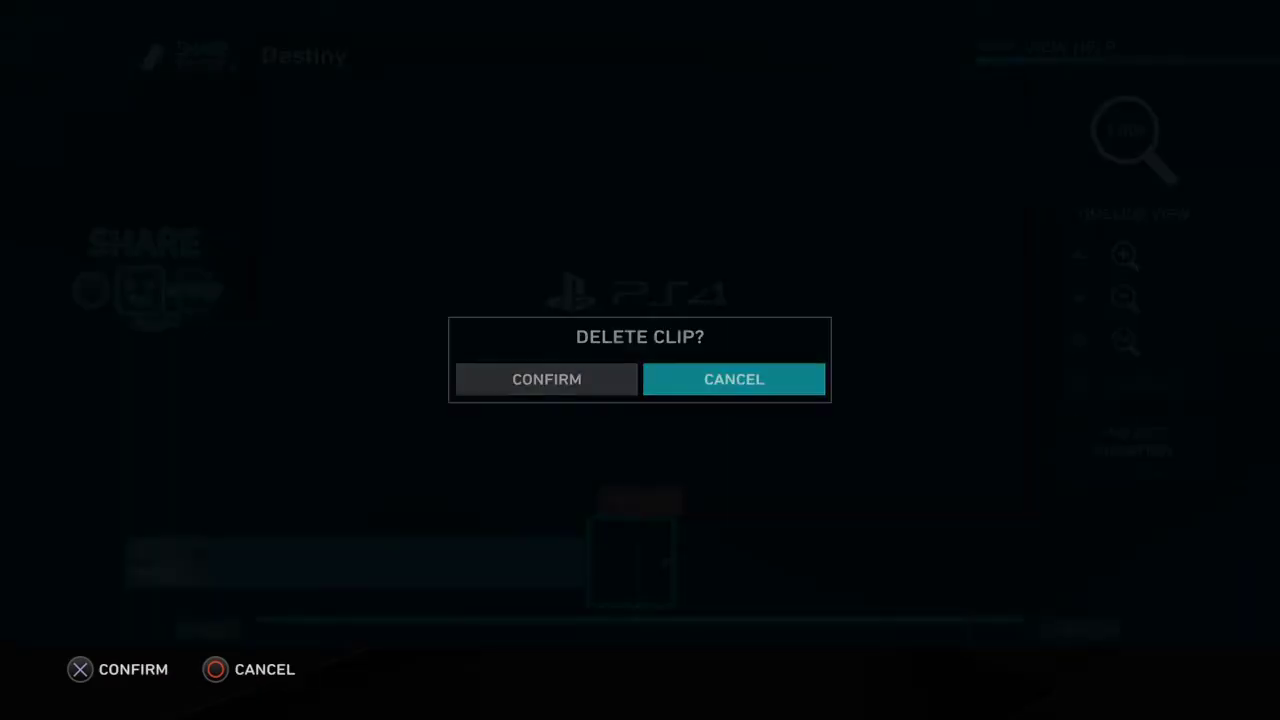
key(Left)
key(Return)
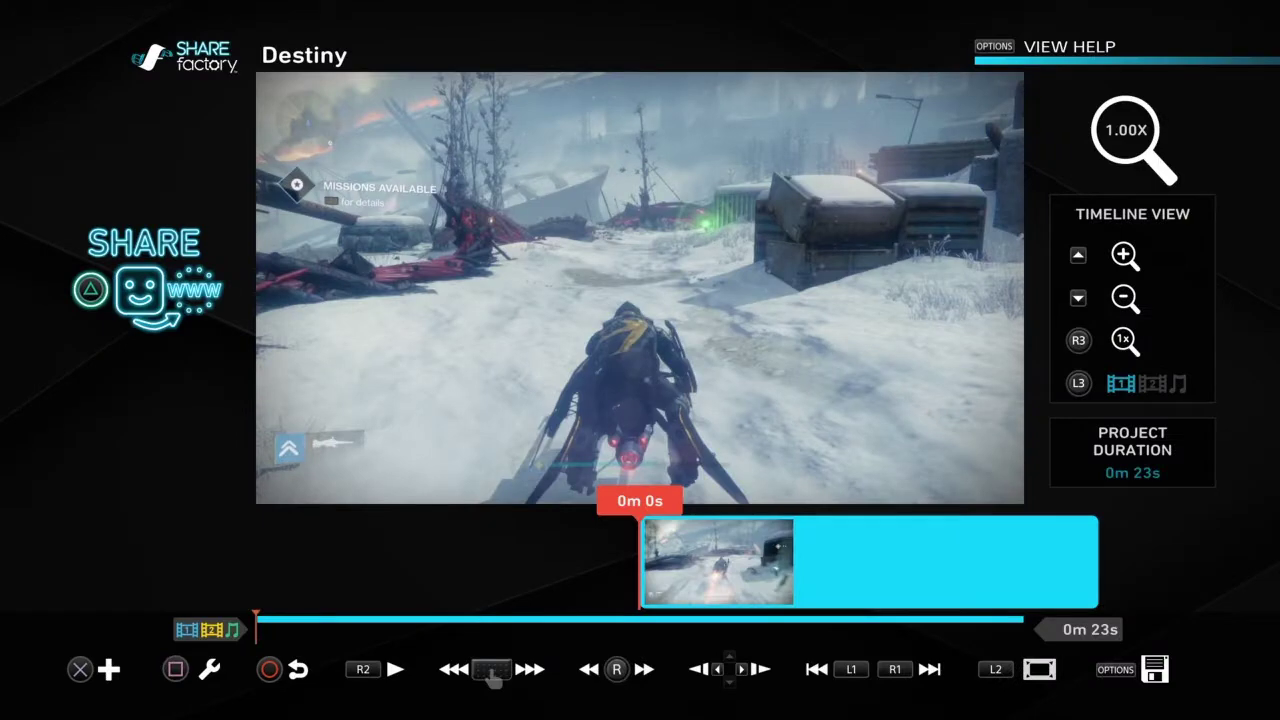
Export the remaining 23-second snow-ride clip to the gallery.
key(Right)
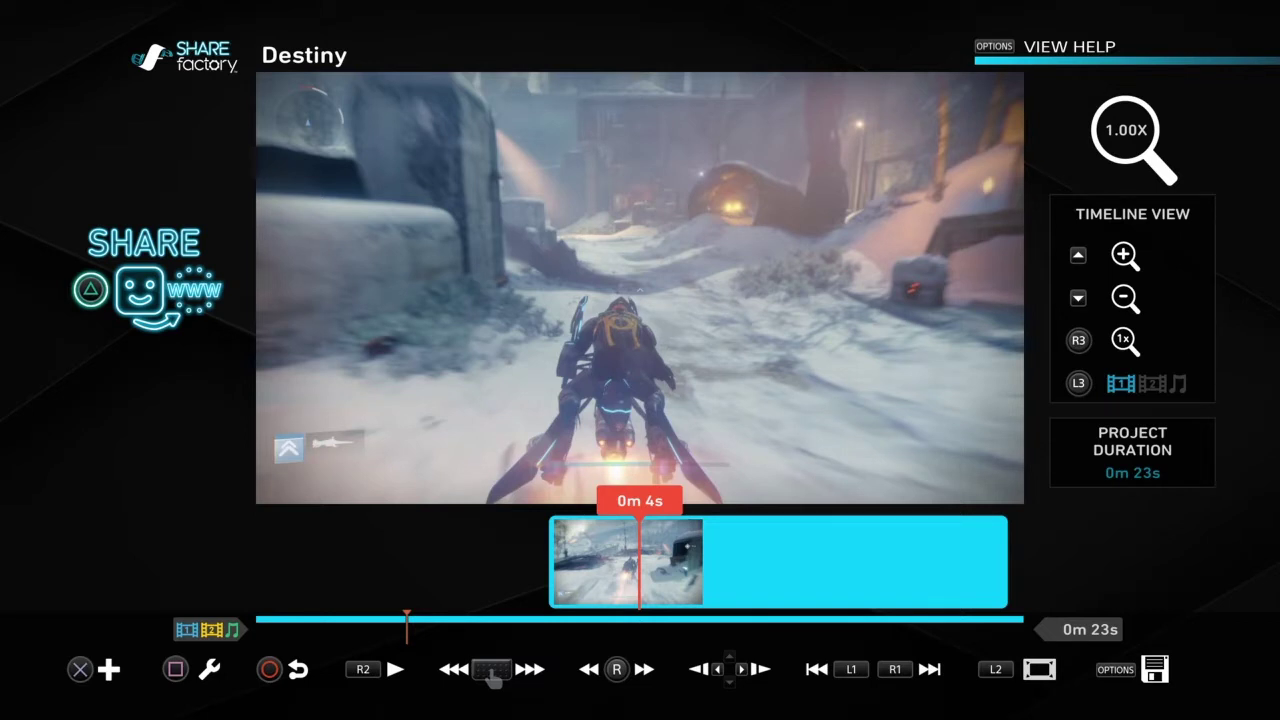
key(Escape)
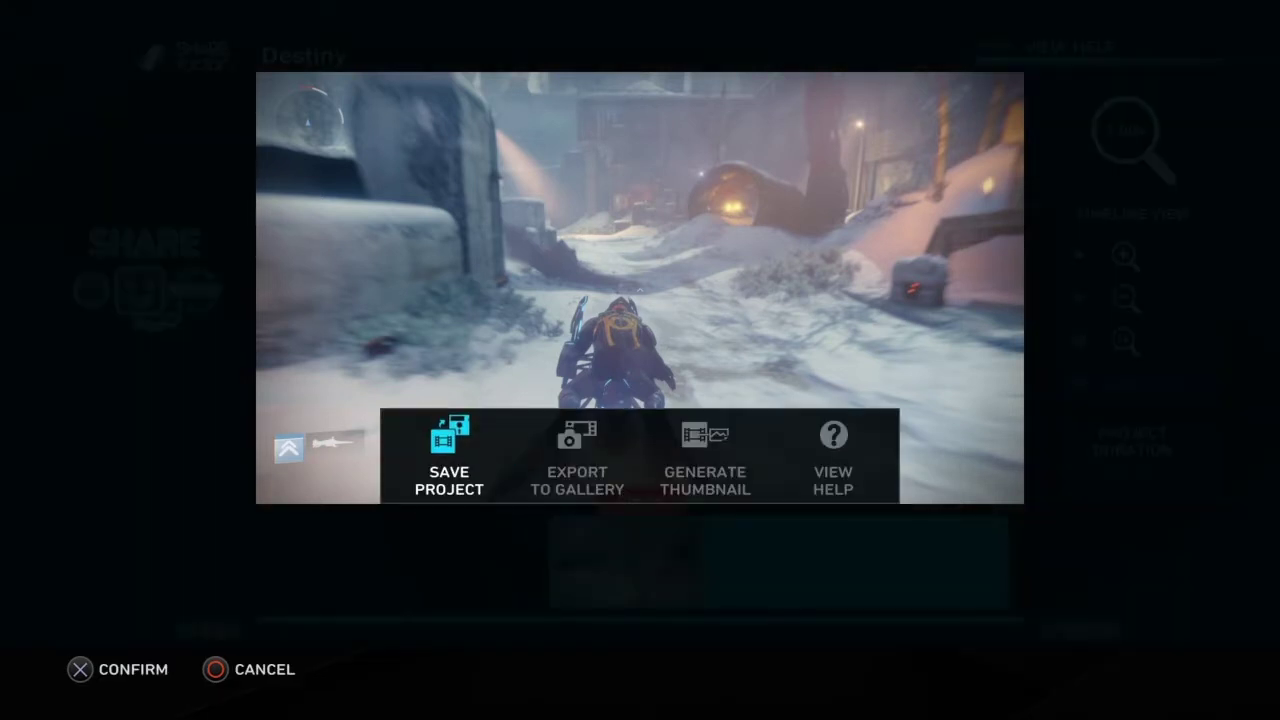
key(Right)
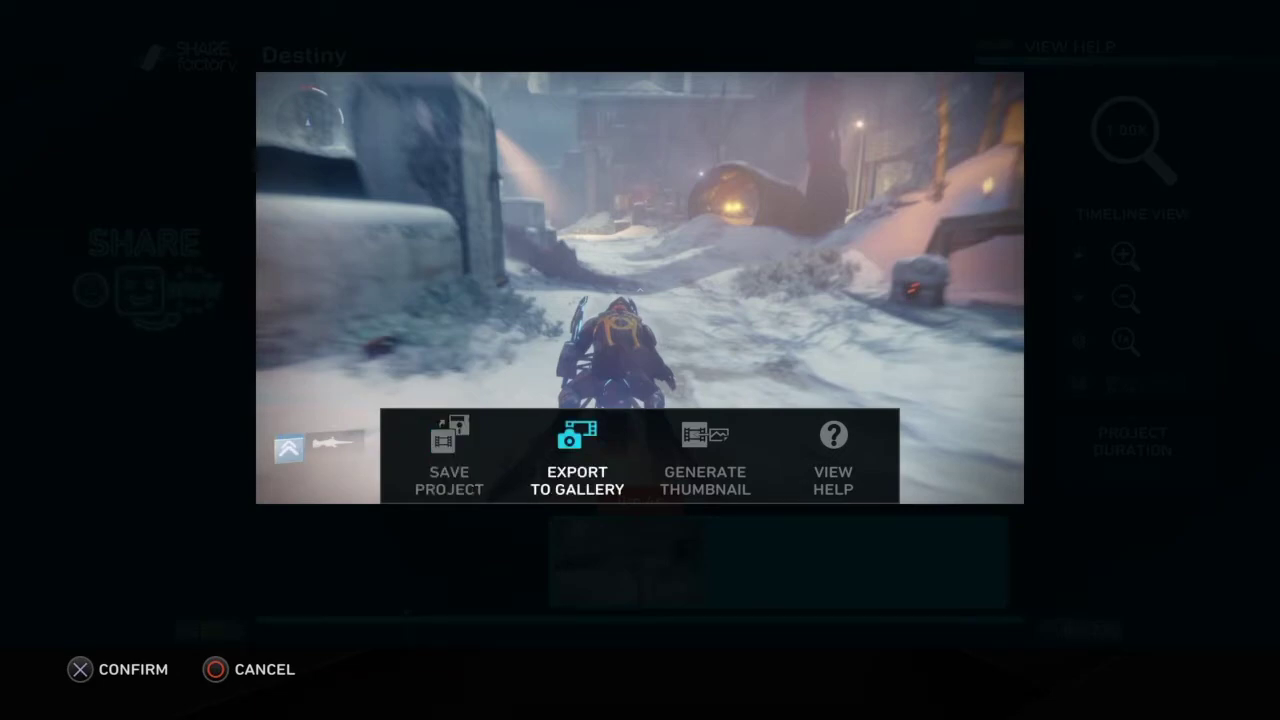
key(Return)
key(Return)
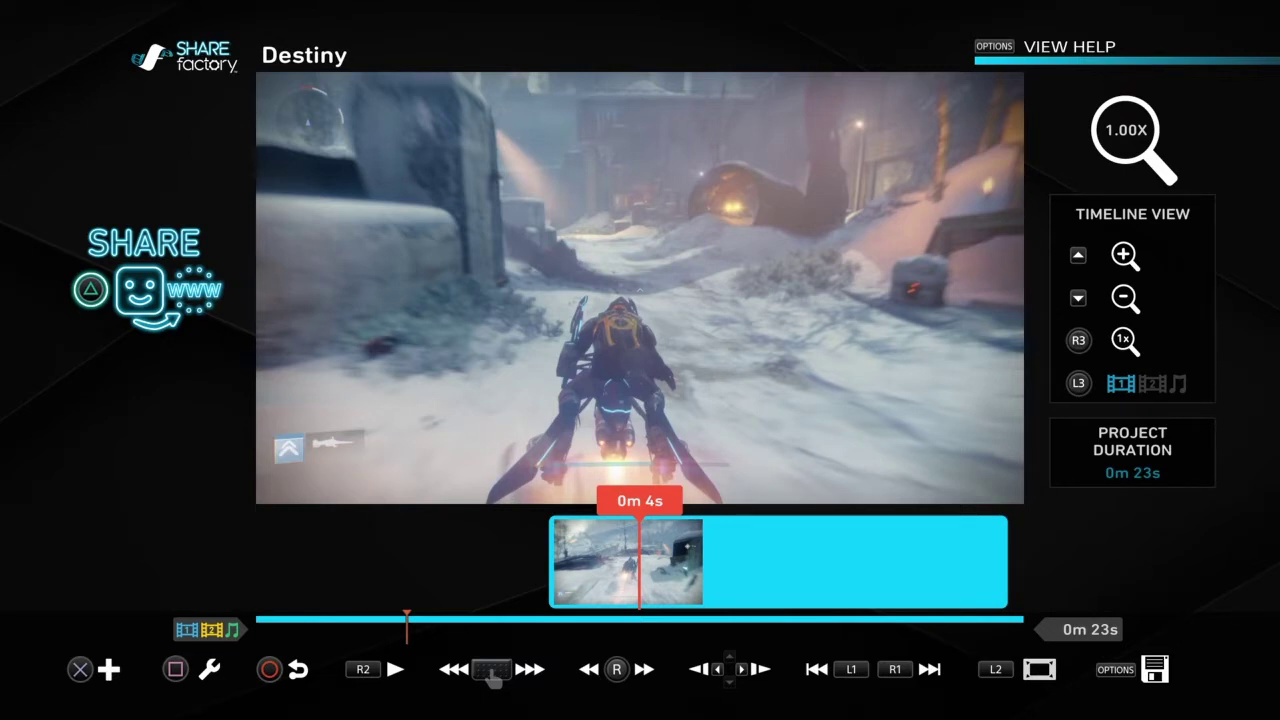
Exit the project without saving.
key(Escape)
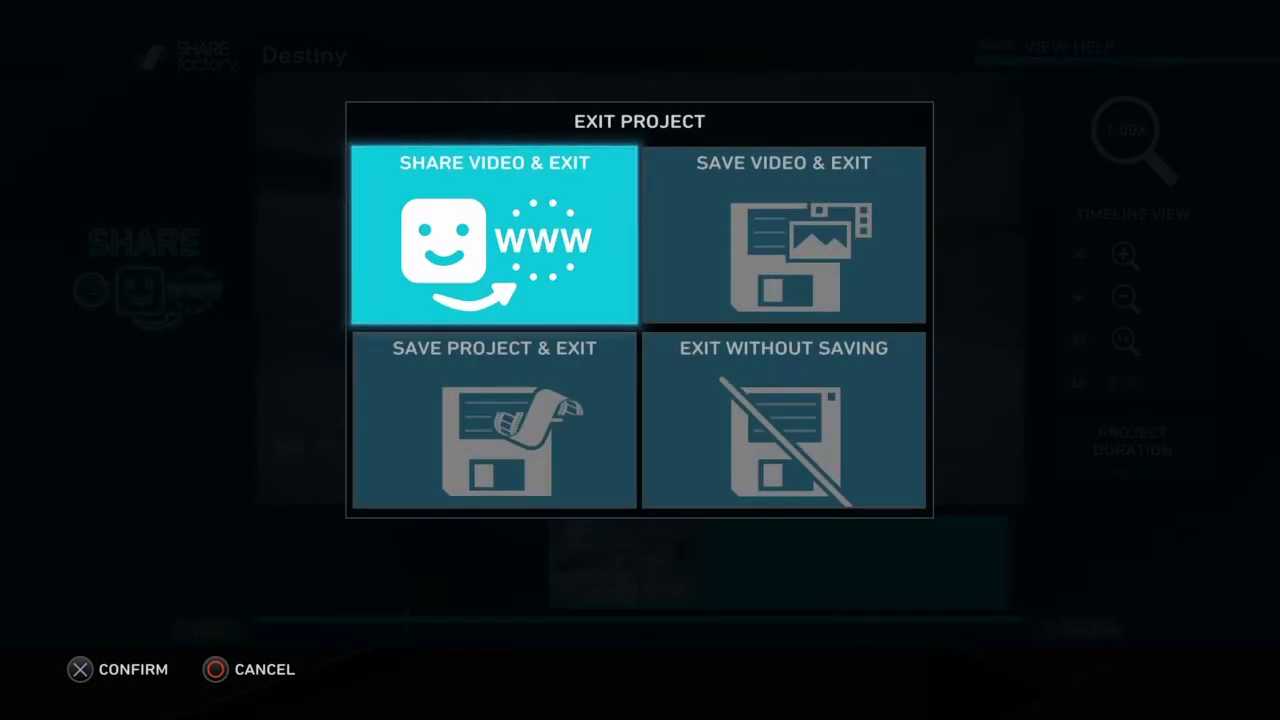
key(Down)
key(Right)
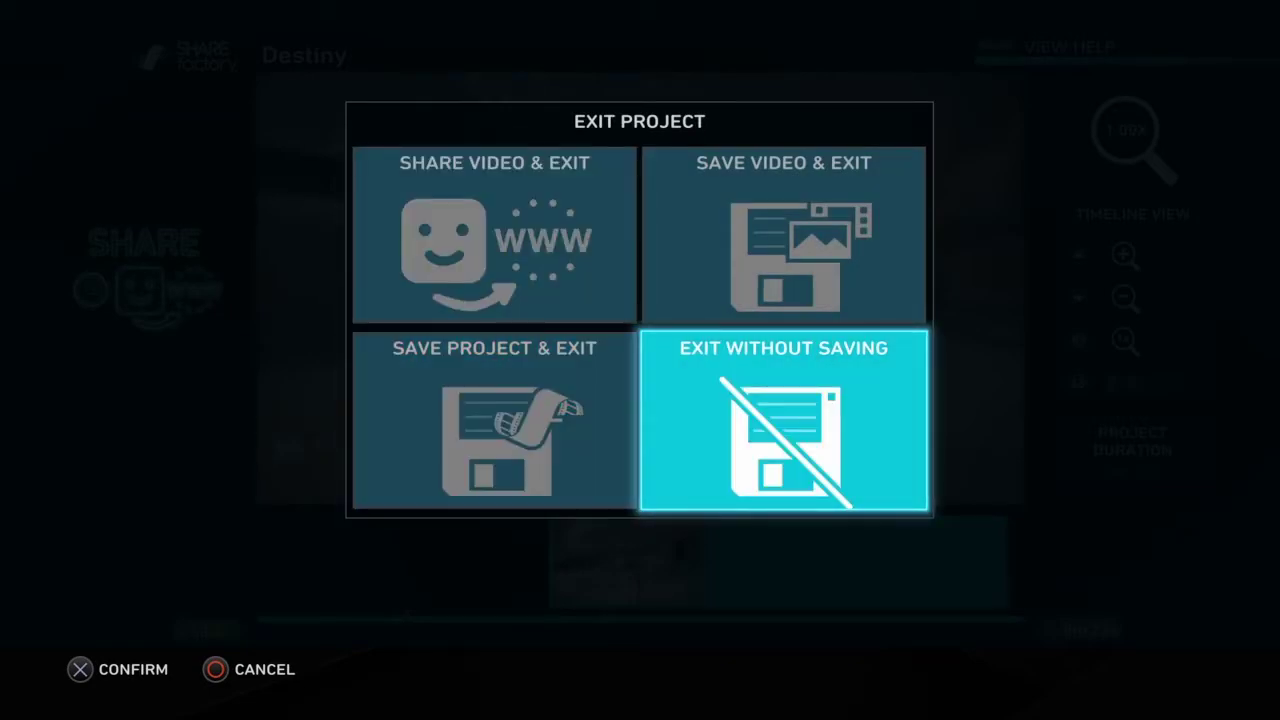
key(Return)
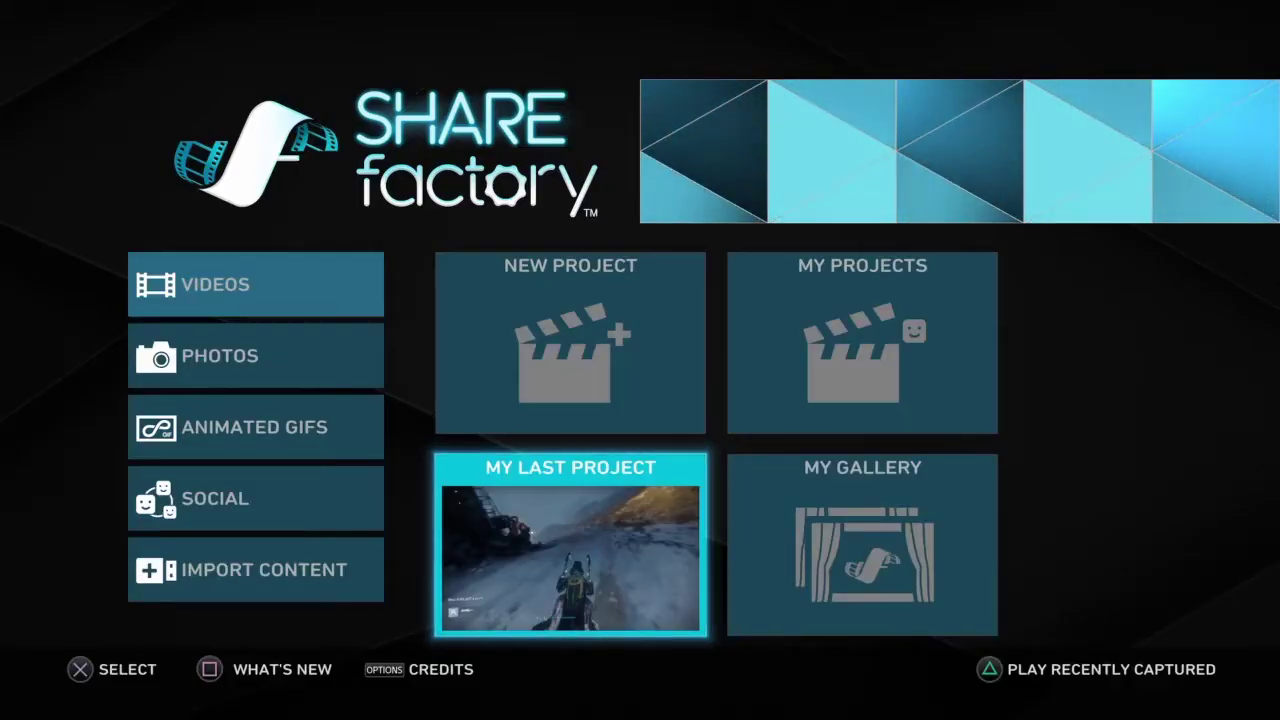
Reopen the last project and delete the snow-ride section between the 9-second and 32-second marks.
key(Return)
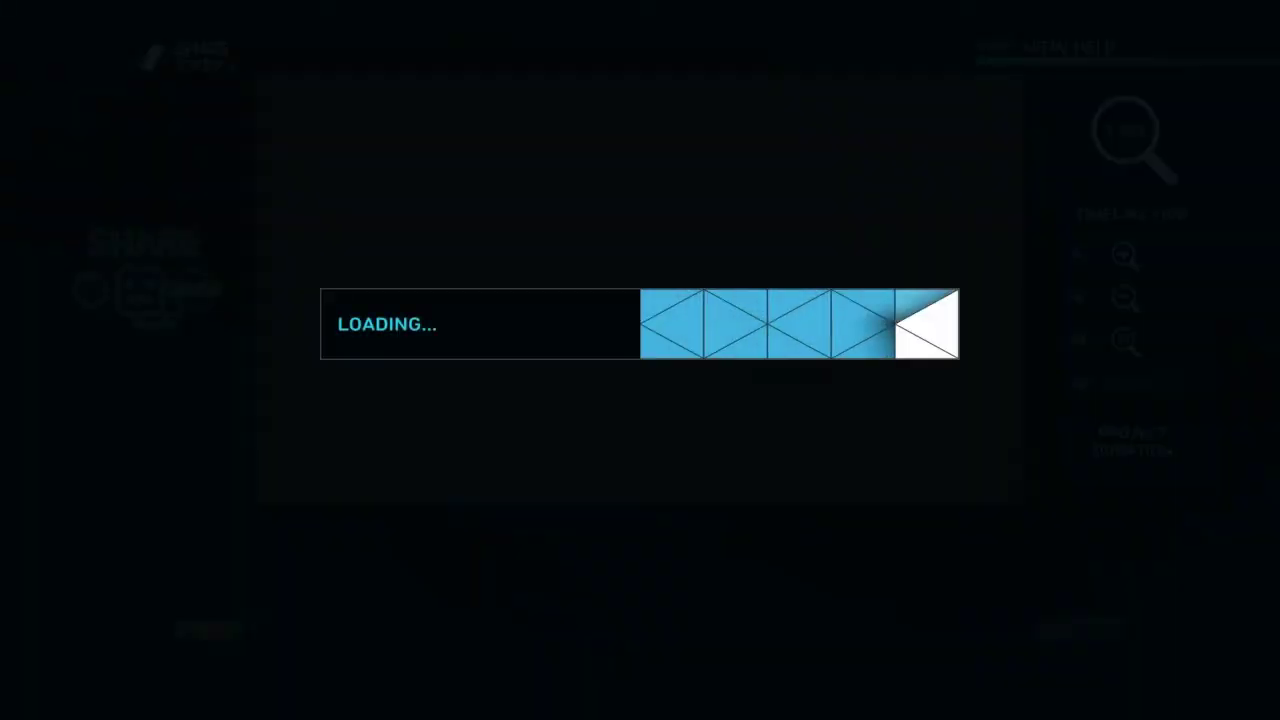
key(Left)
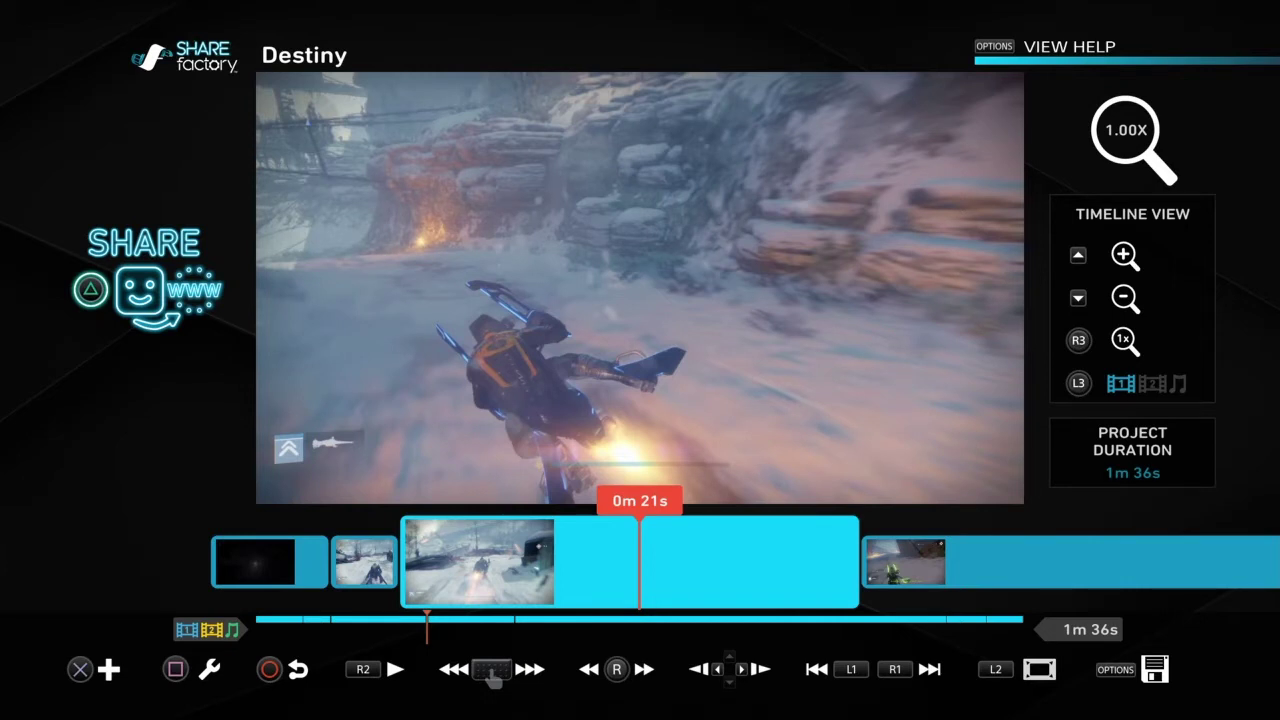
key(Return)
key(Return)
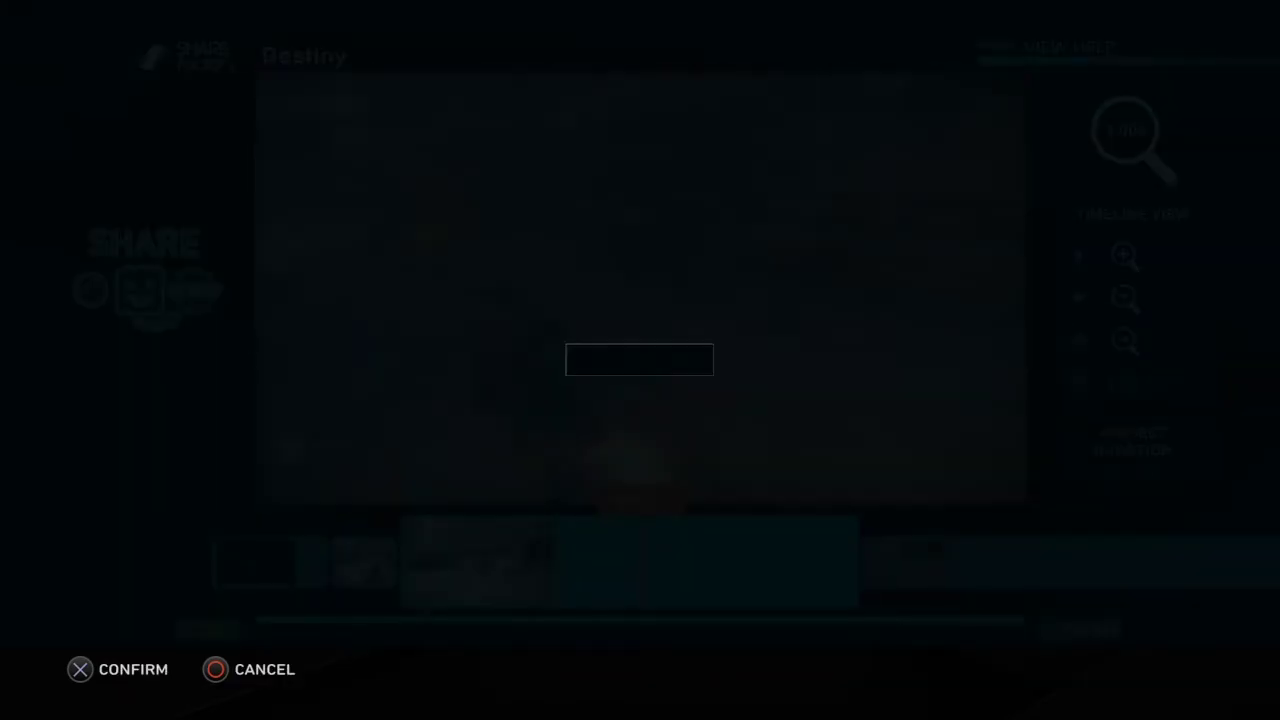
key(Left)
key(Return)
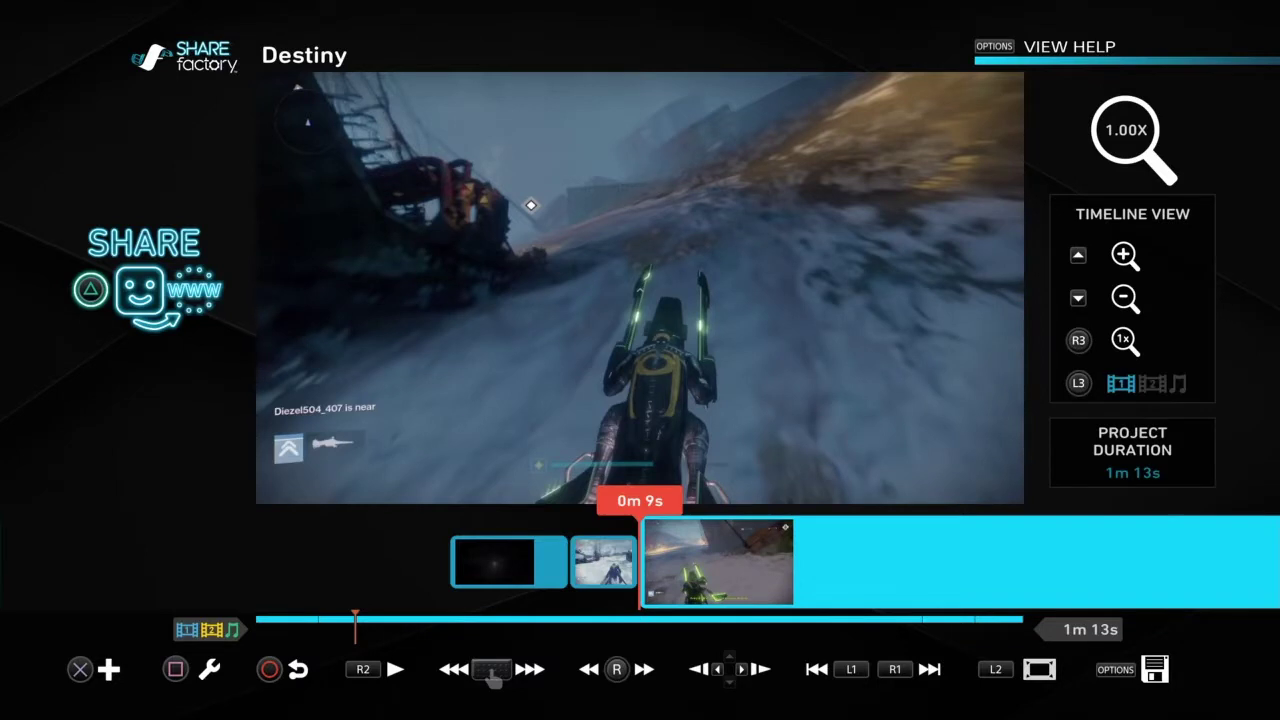
Add the car racing video from the clip library after the short snow clip that ends at 9 seconds.
key(Left)
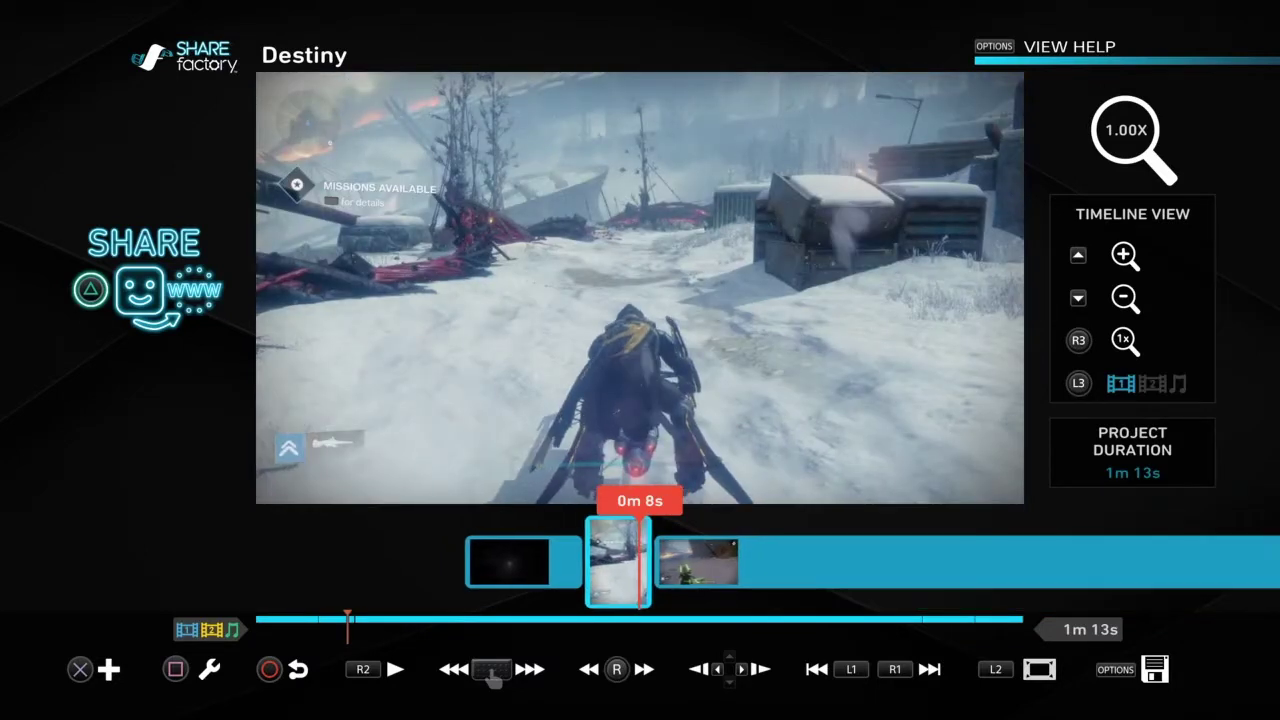
key(Return)
key(Left)
key(Left)
key(Return)
key(Down)
key(Down)
key(Down)
key(Down)
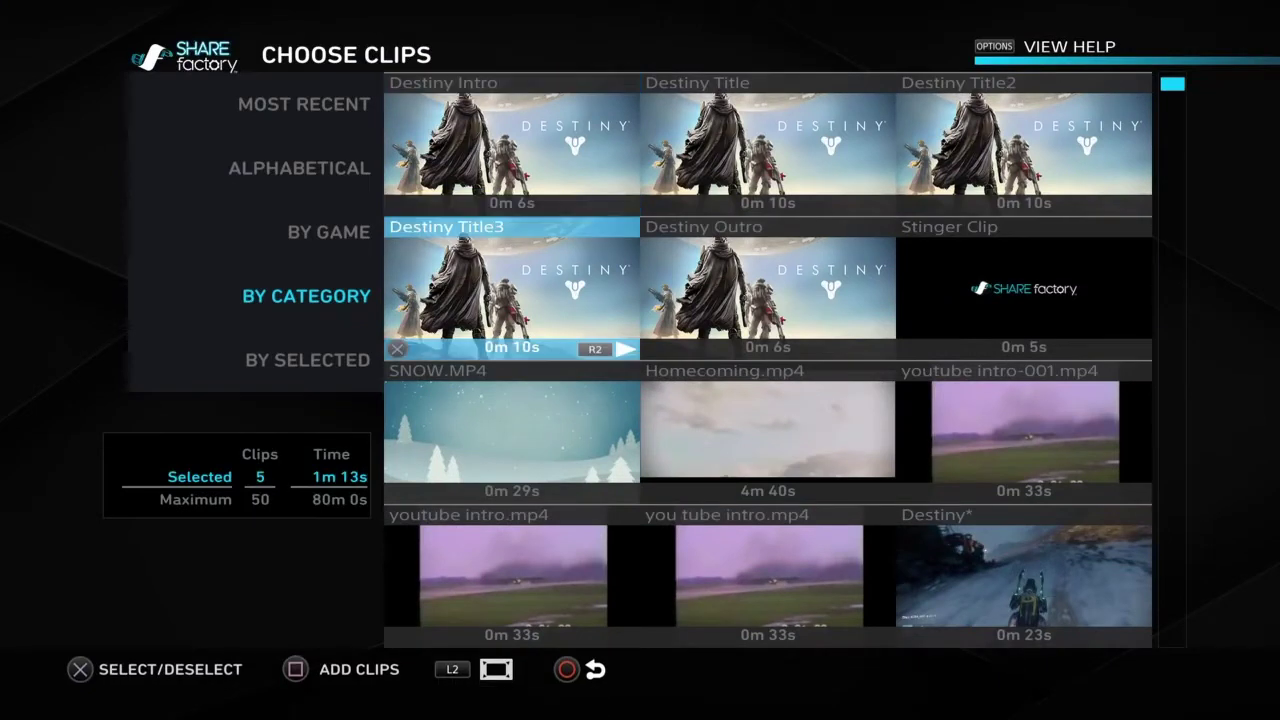
key(Right)
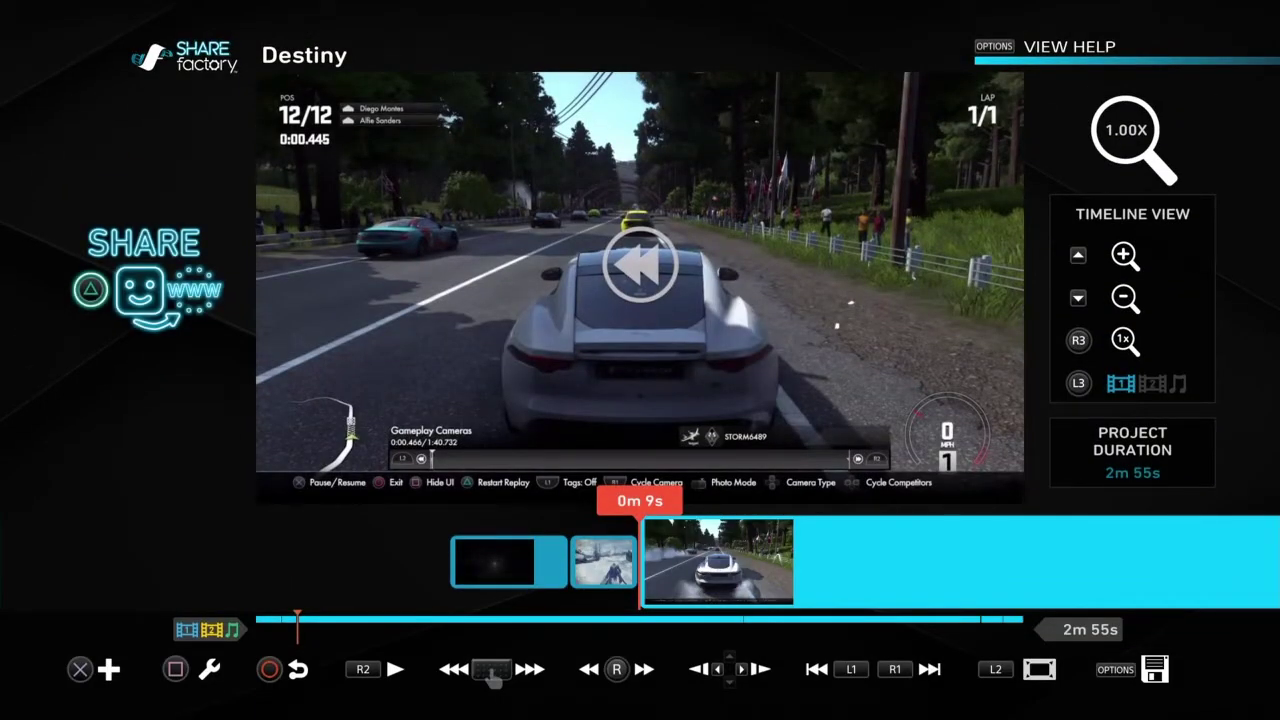
Set the playhead near the start of the racing clip at 9 seconds and begin adding Track 2 there.
key(Right)
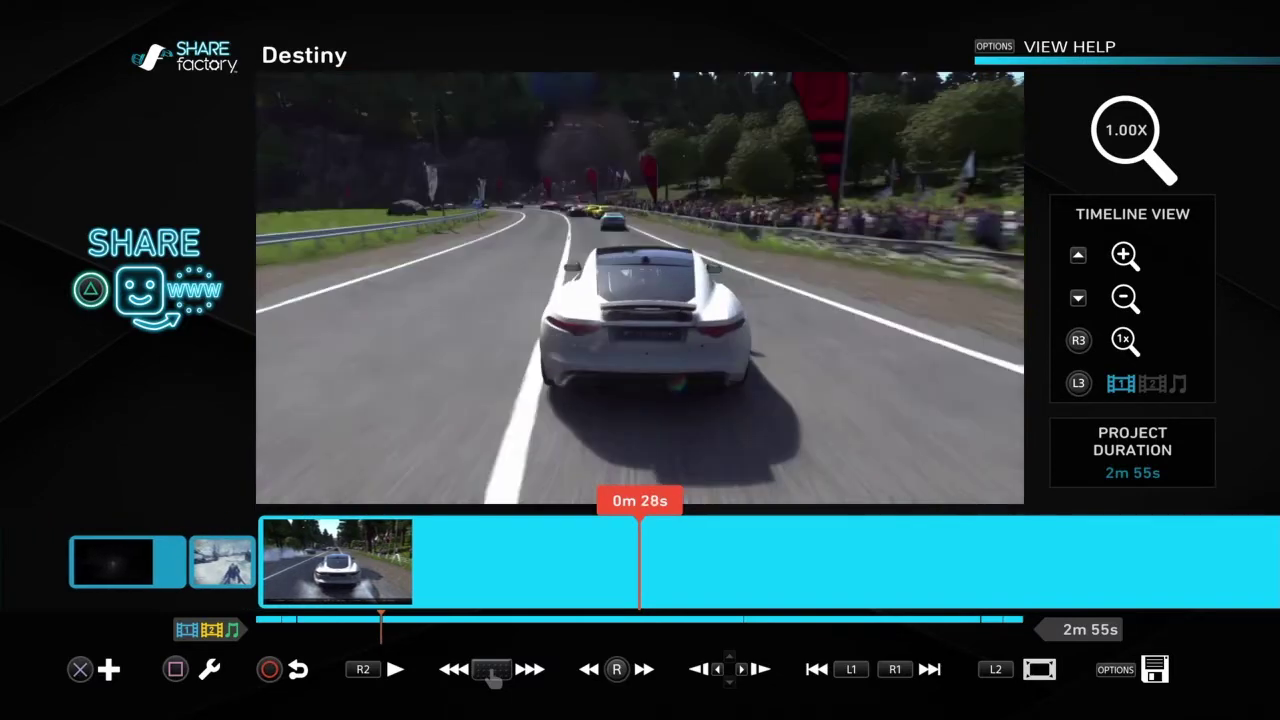
key(Left)
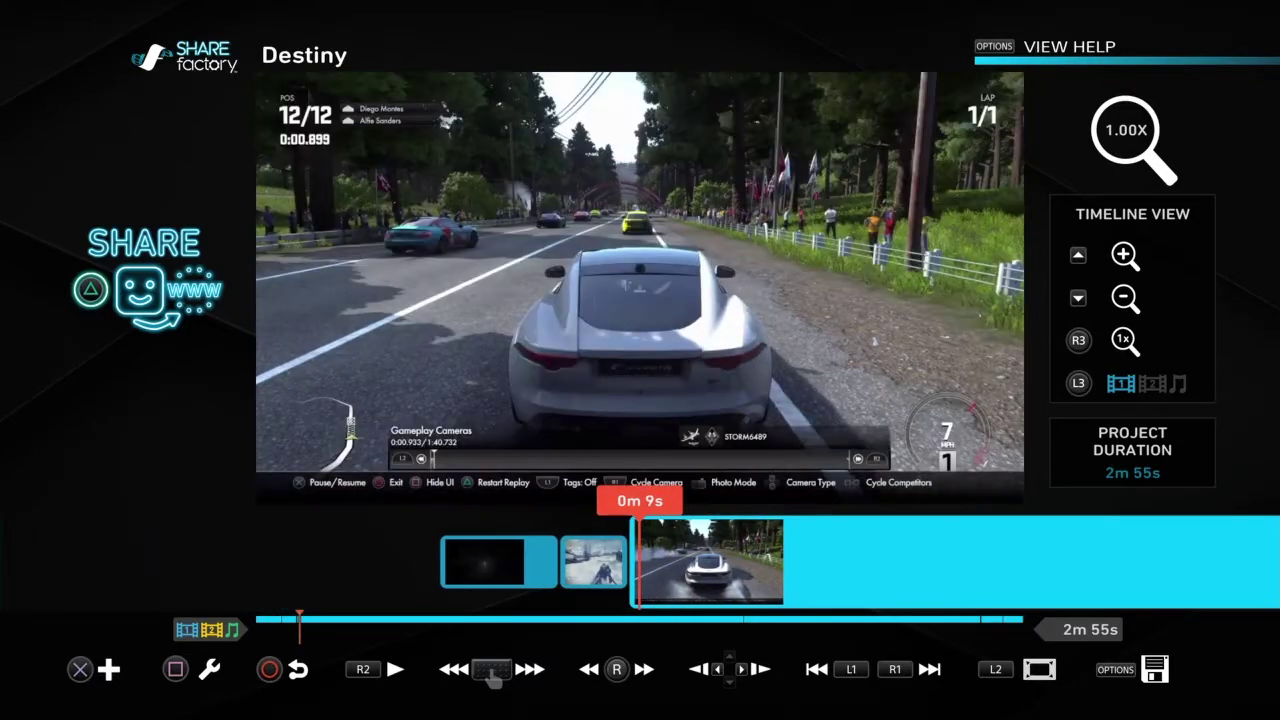
key(Escape)
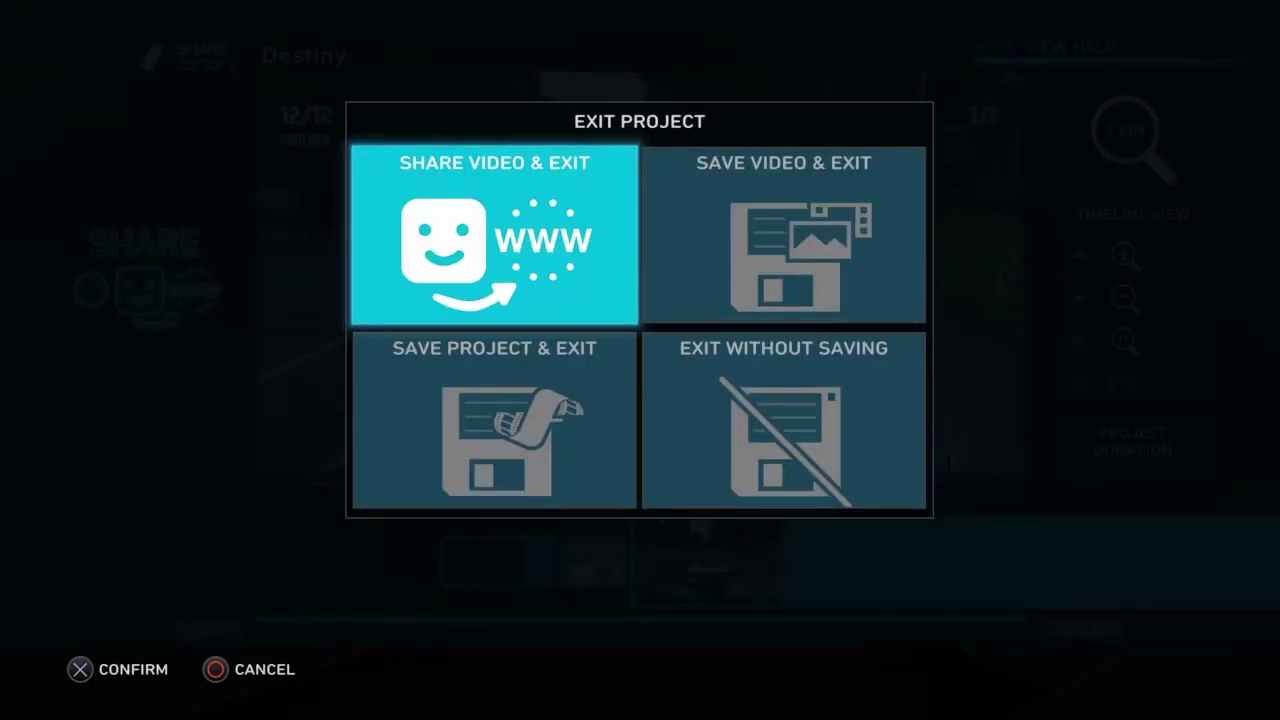
key(Escape)
key(Return)
key(Down)
key(Up)
key(Right)
key(Right)
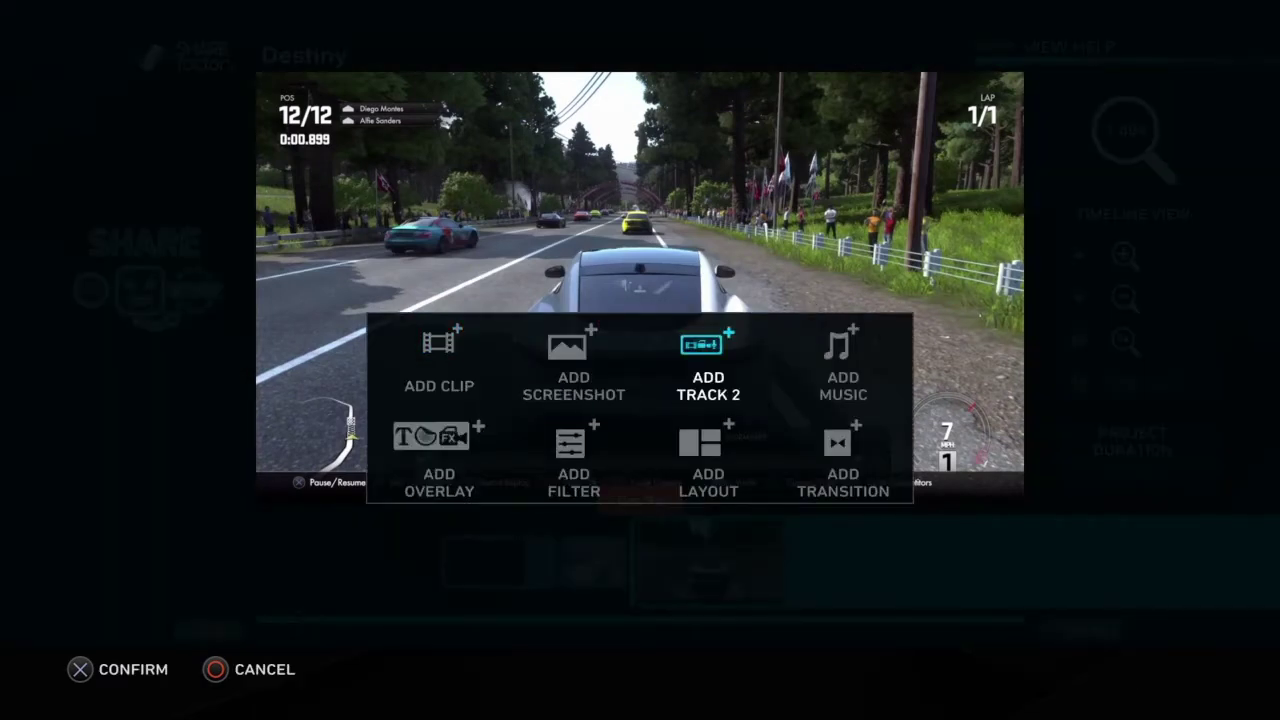
key(Return)
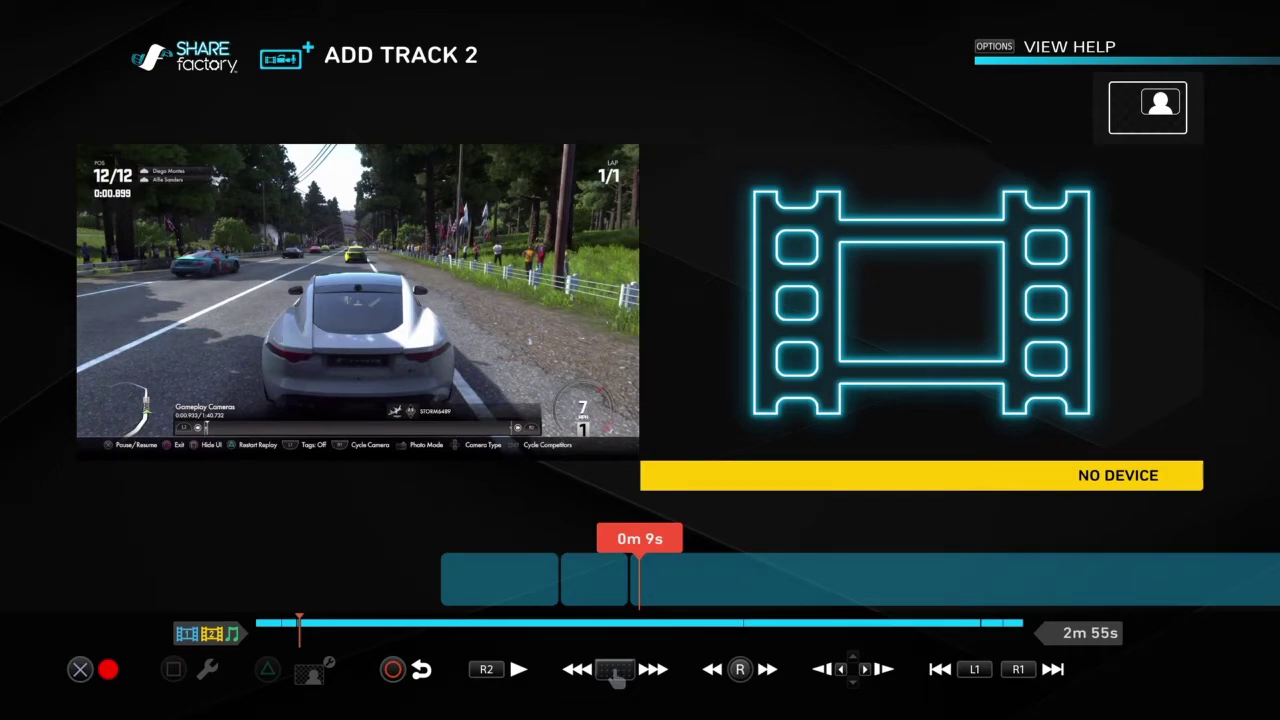
Add the 23-second Destiny* clip from the clip library to Track 2 at the 9-second mark over the racing clip.
key(Return)
key(Return)
key(Down)
key(Down)
key(Down)
key(Right)
key(Right)
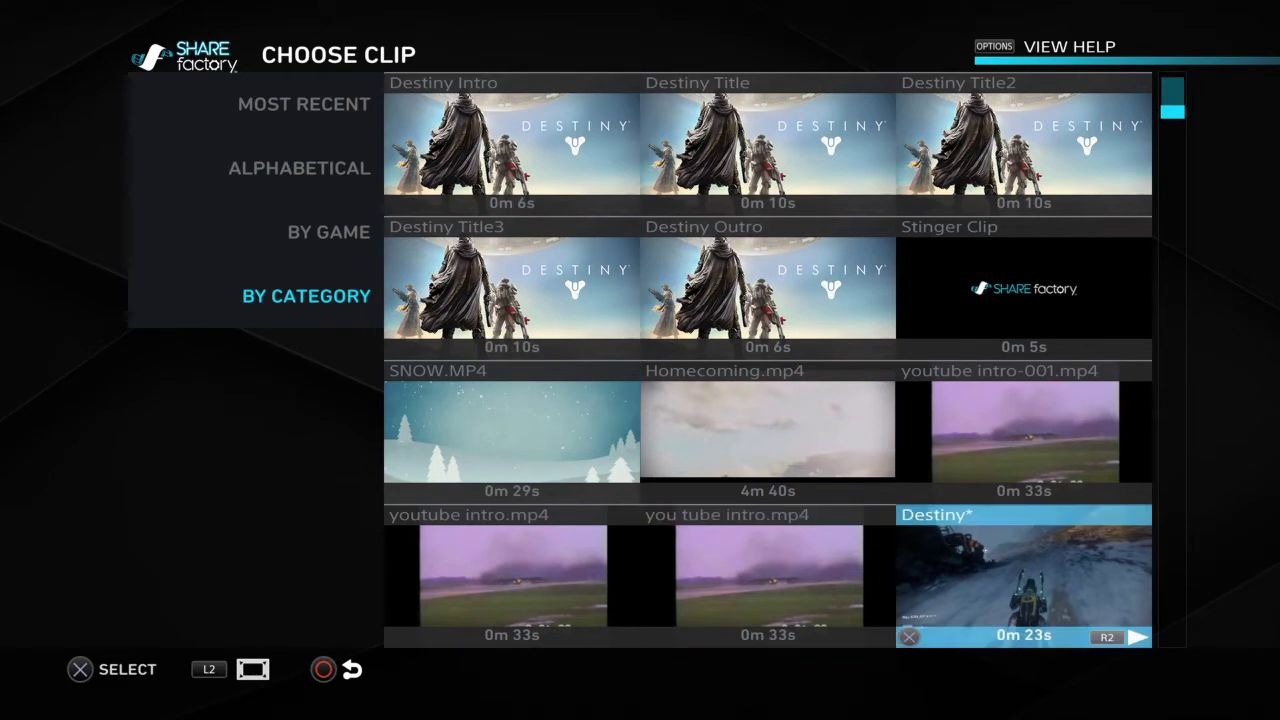
key(Return)
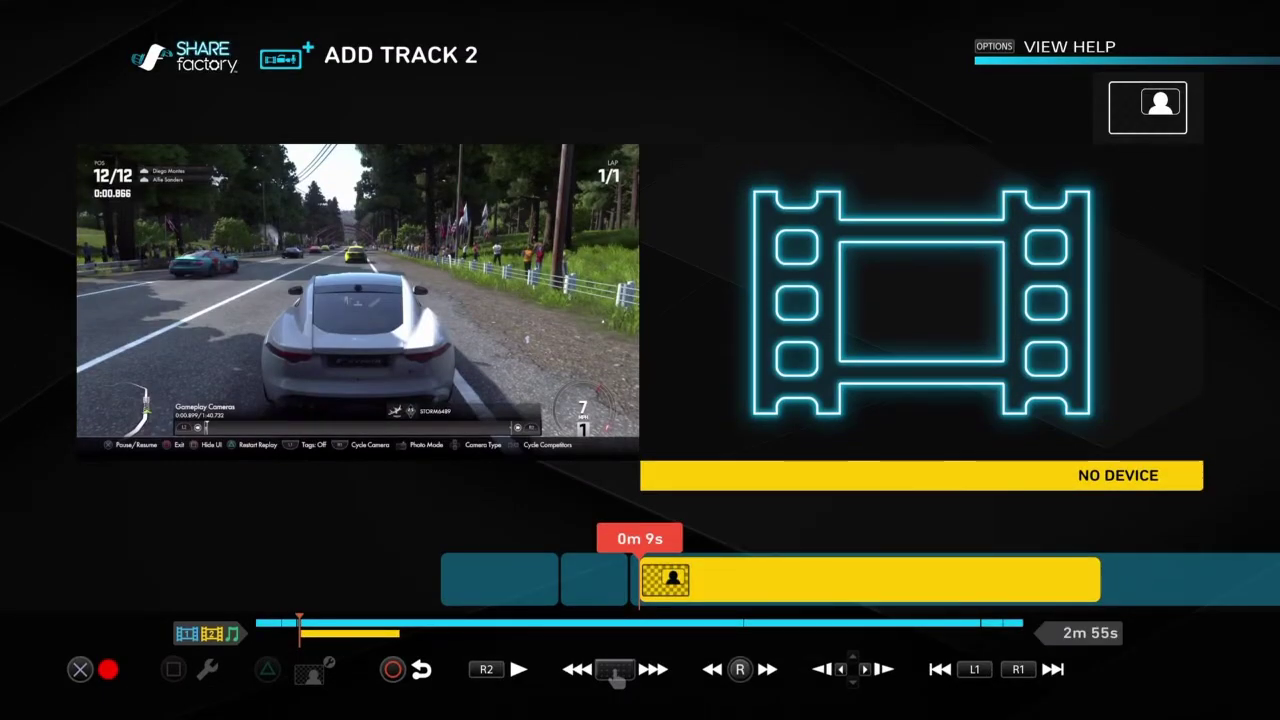
Move the Track 2 clip slightly earlier so it begins closer to the start of the racing clip.
key(Right)
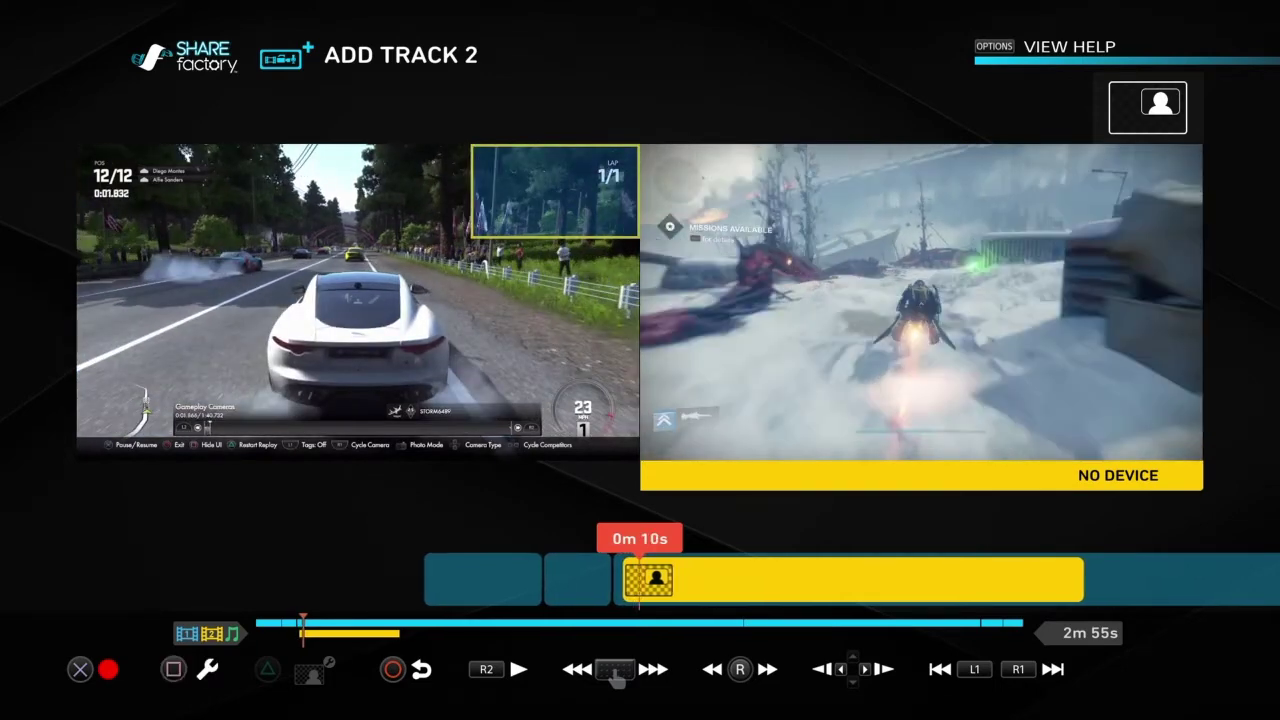
key(Left)
key(Left)
key(Left)
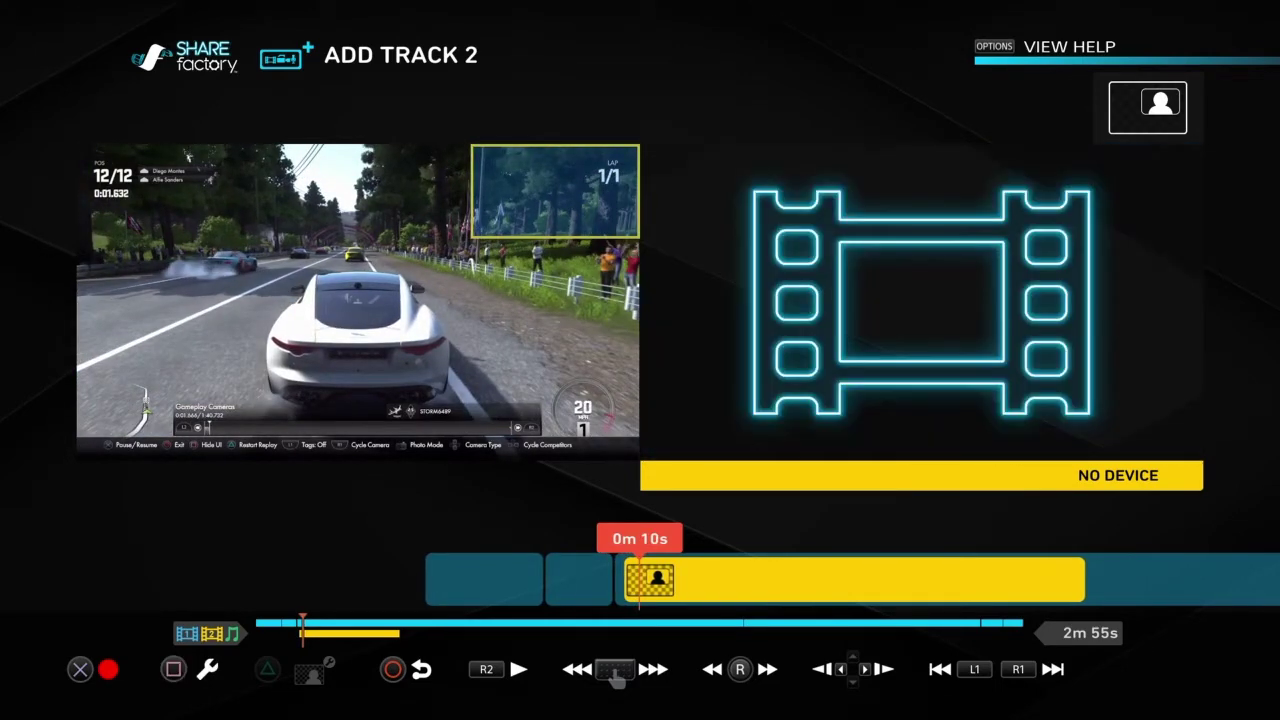
key(Return)
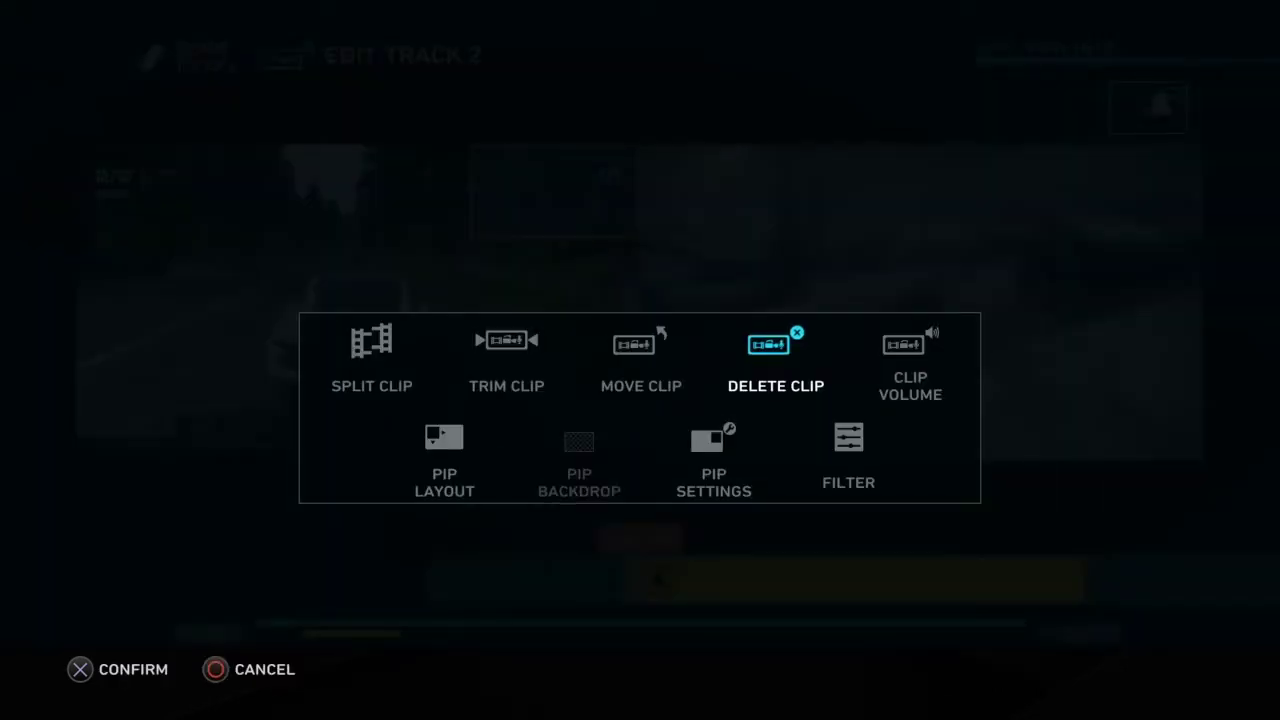
key(Left)
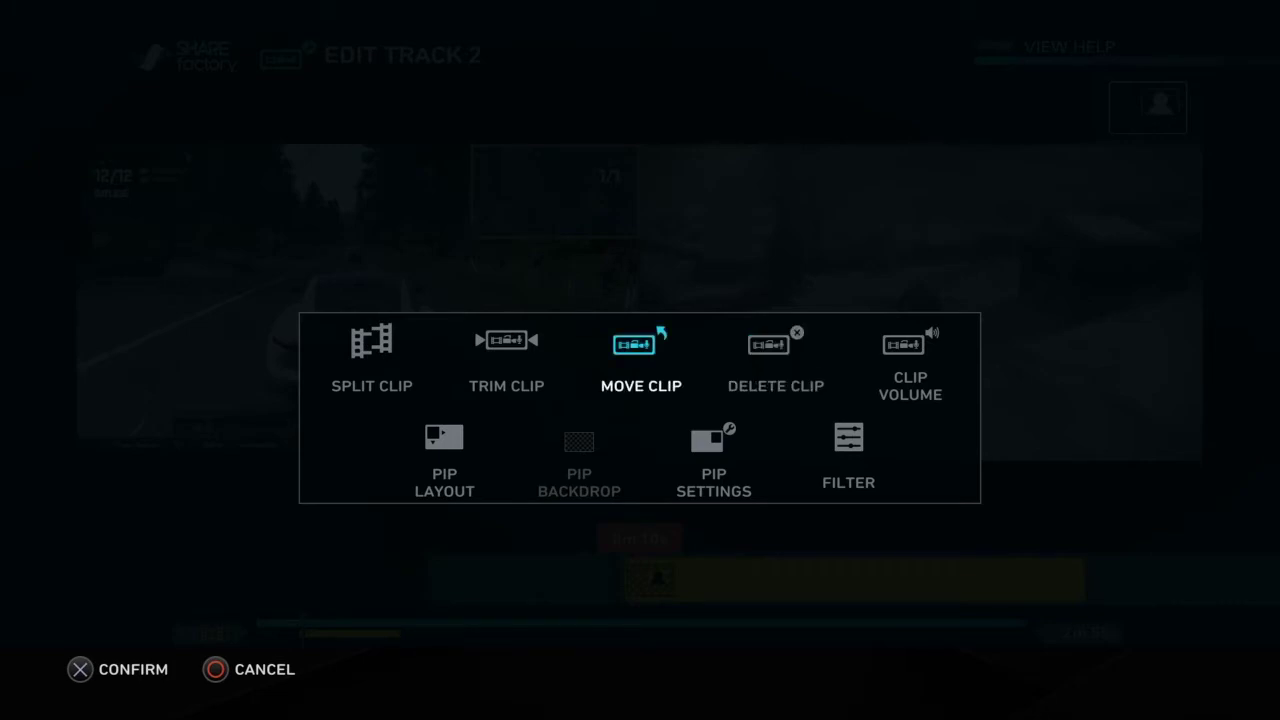
key(Return)
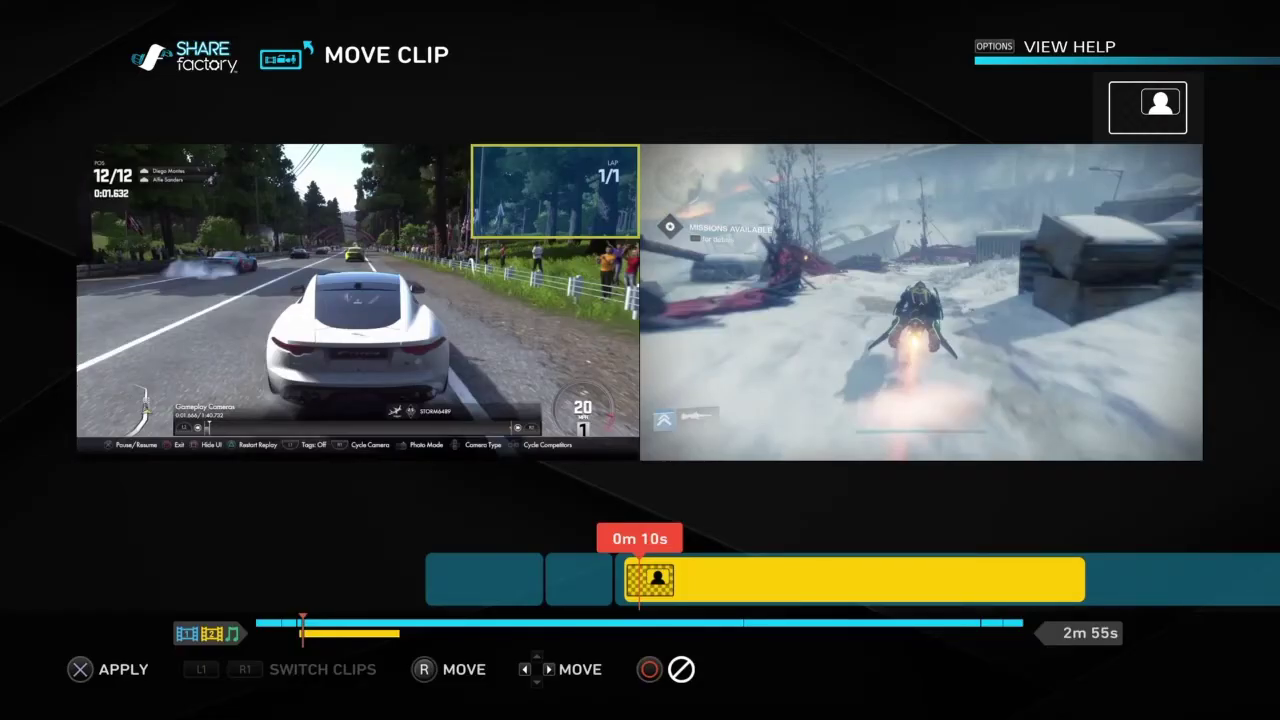
key(Left)
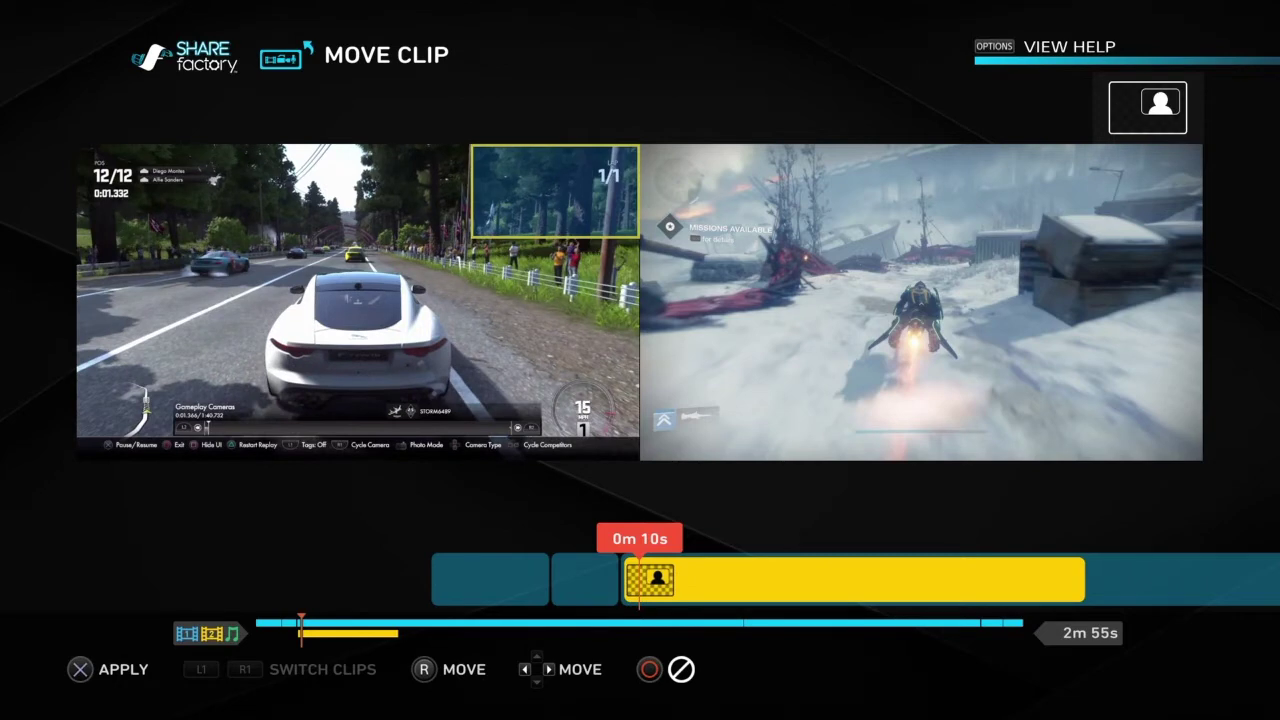
key(Return)
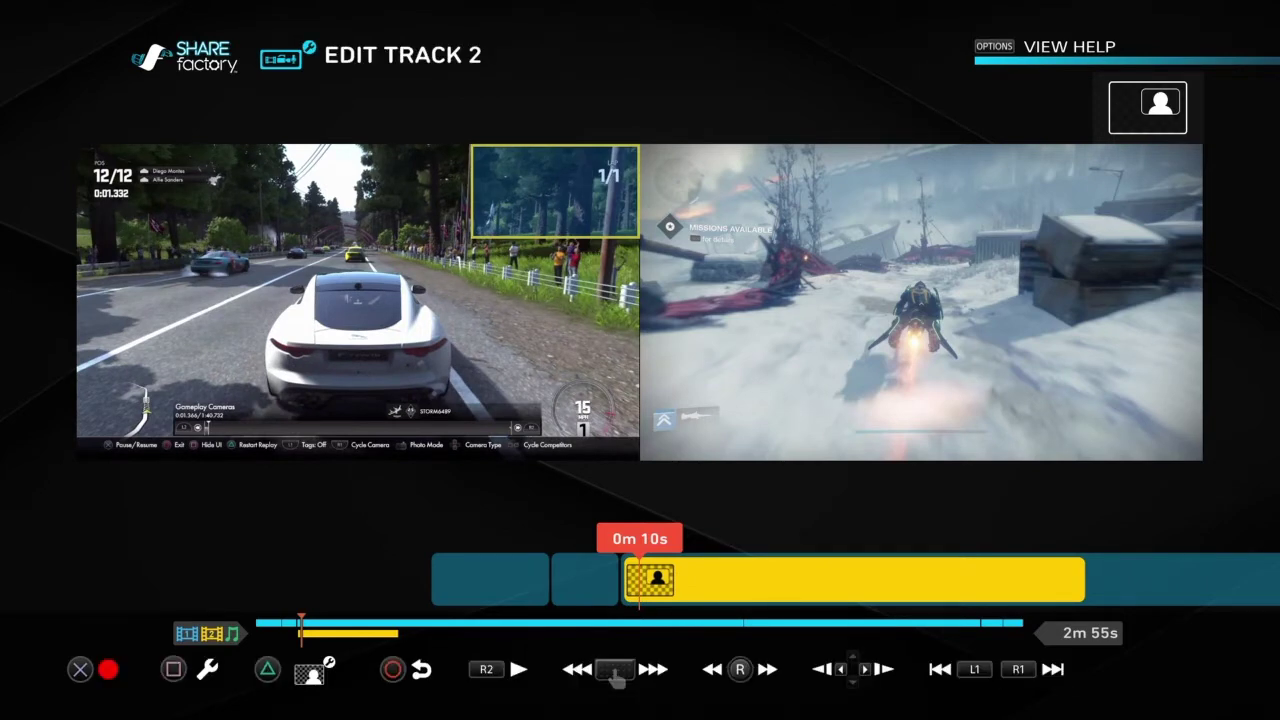
Place the playhead at the end of the Track 2 clip, at 32 seconds, and return to the main timeline.
key(Right)
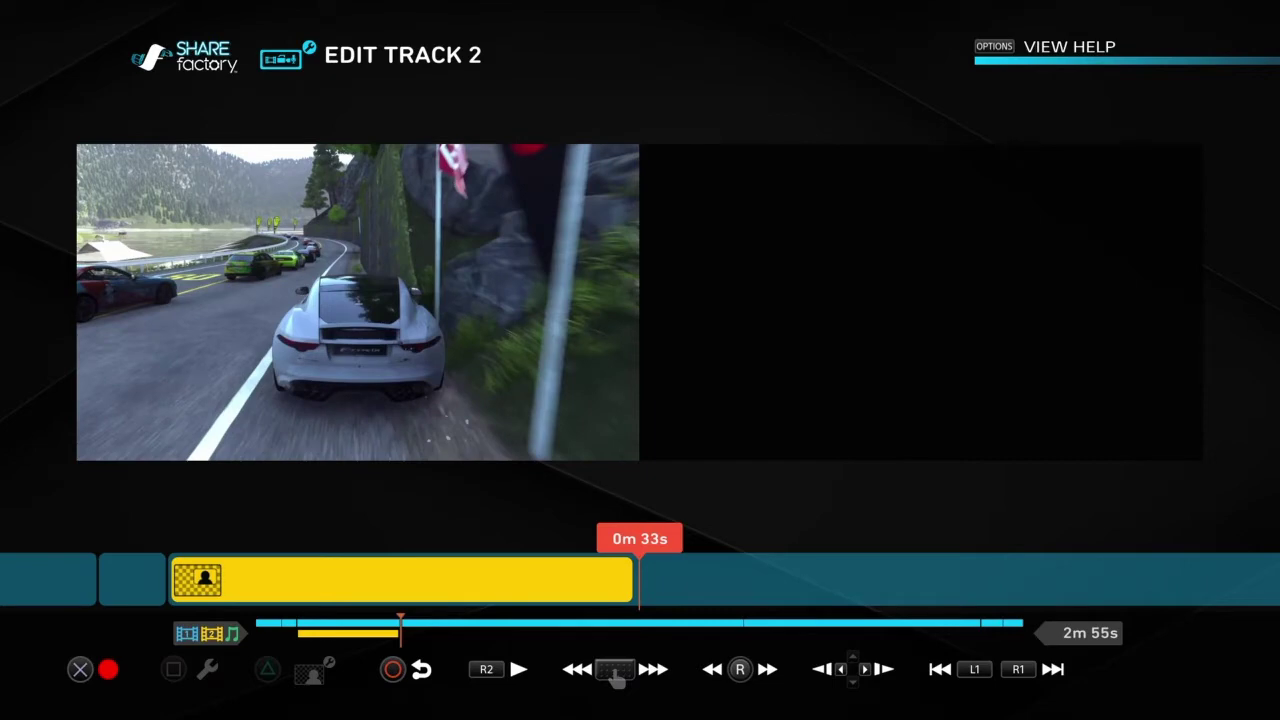
key(Left)
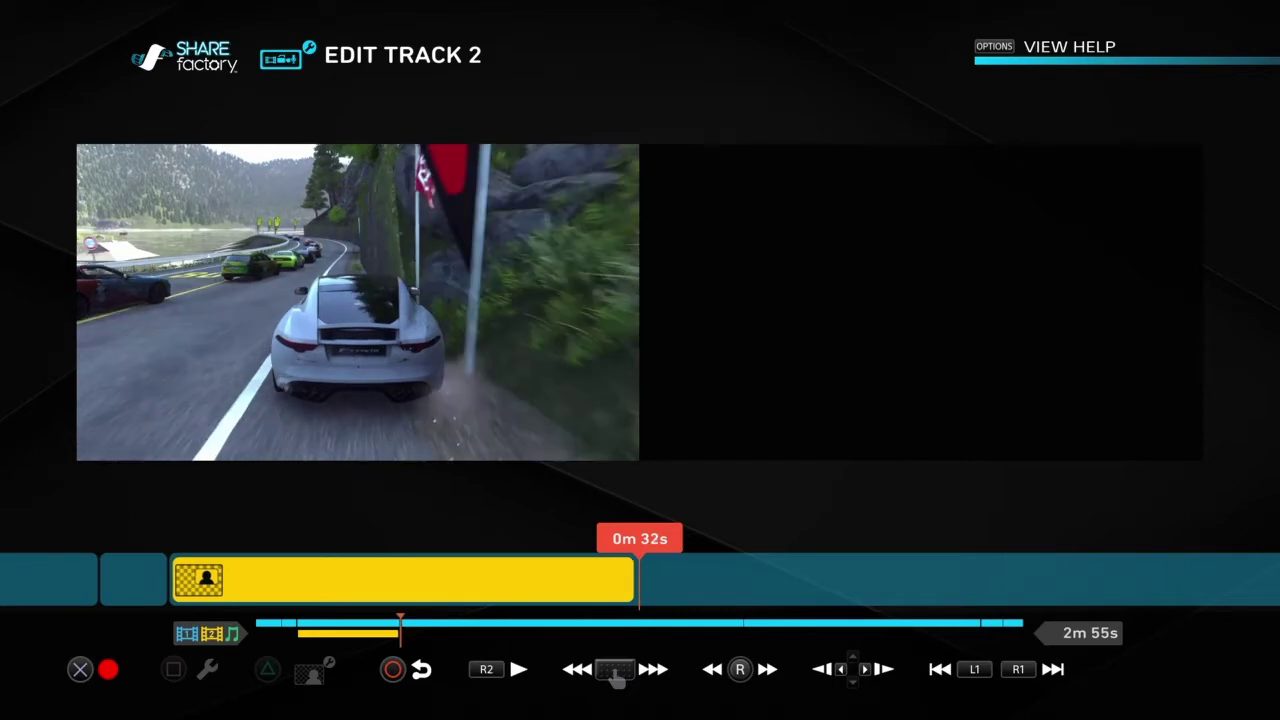
key(Right)
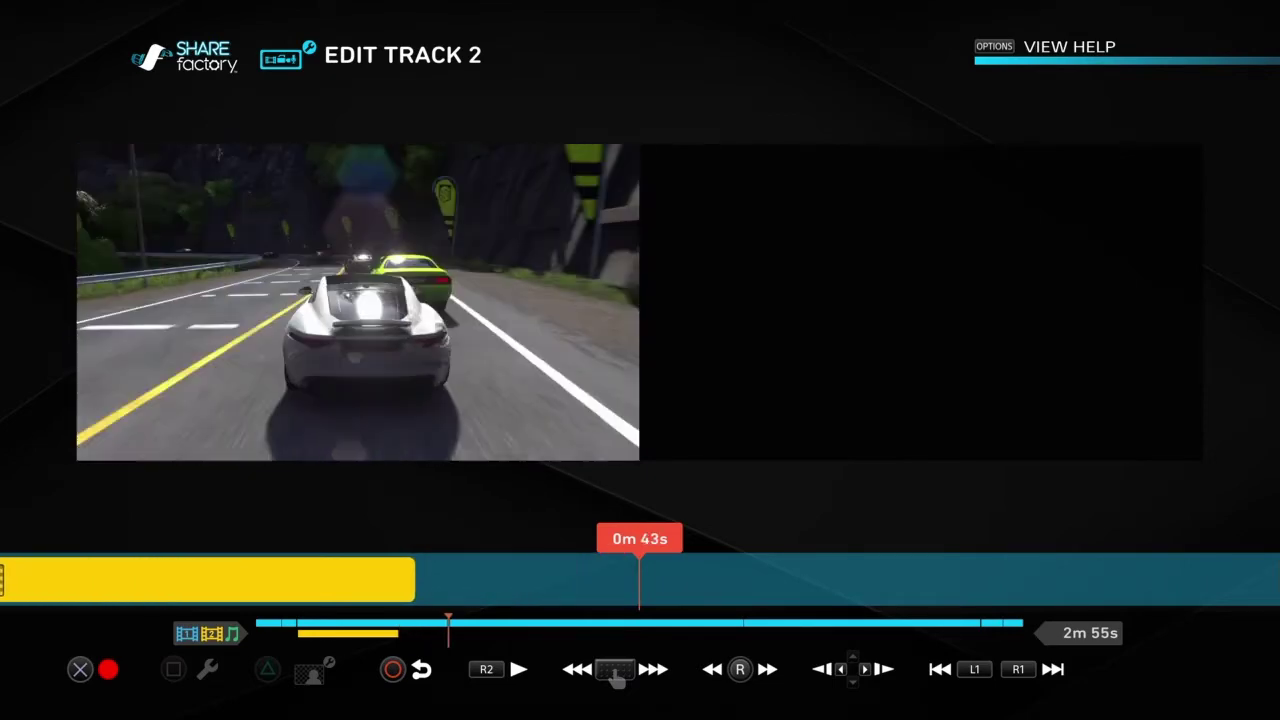
key(Left)
key(Left)
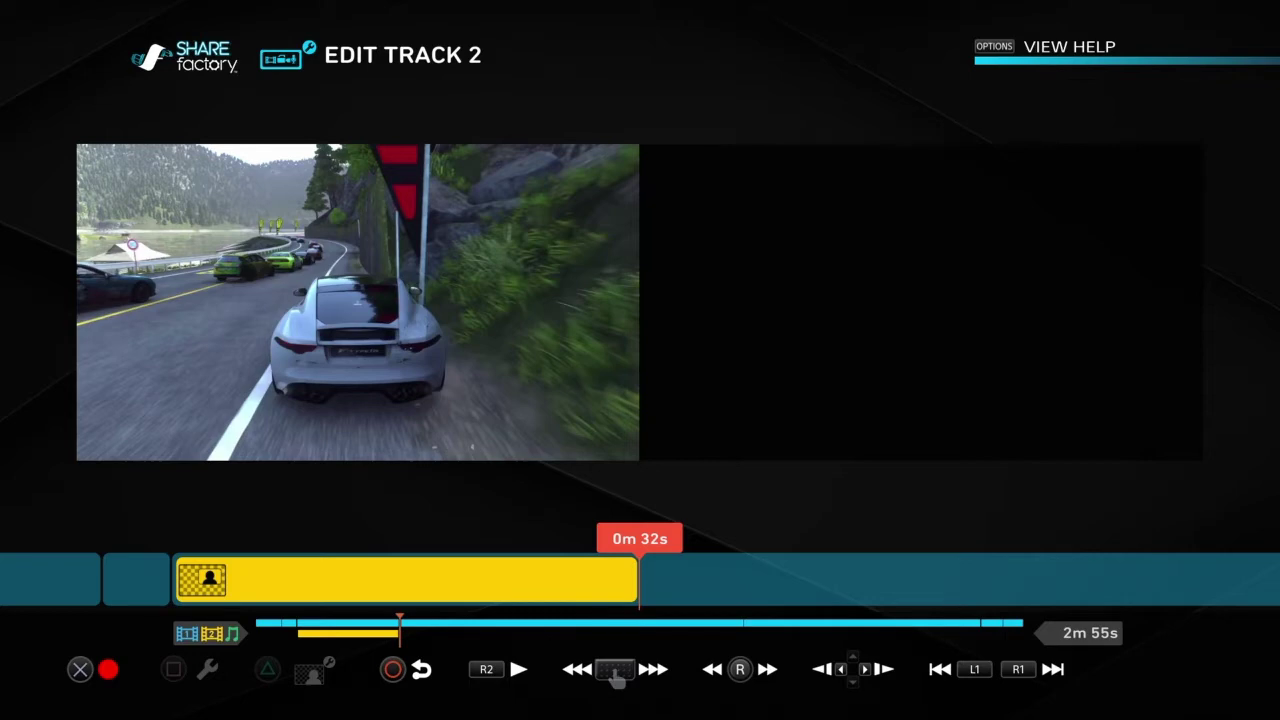
key(Escape)
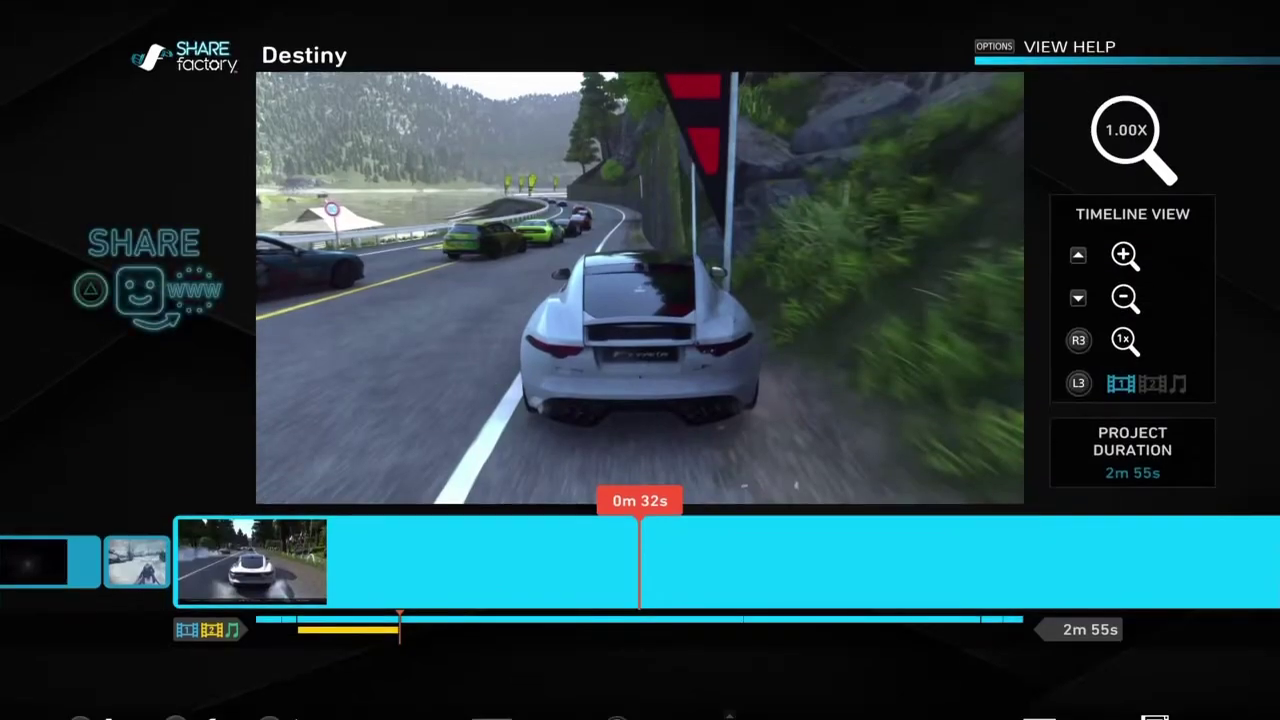
Split the racing clip at 32 seconds, where the Track 2 clip ends.
key(Return)
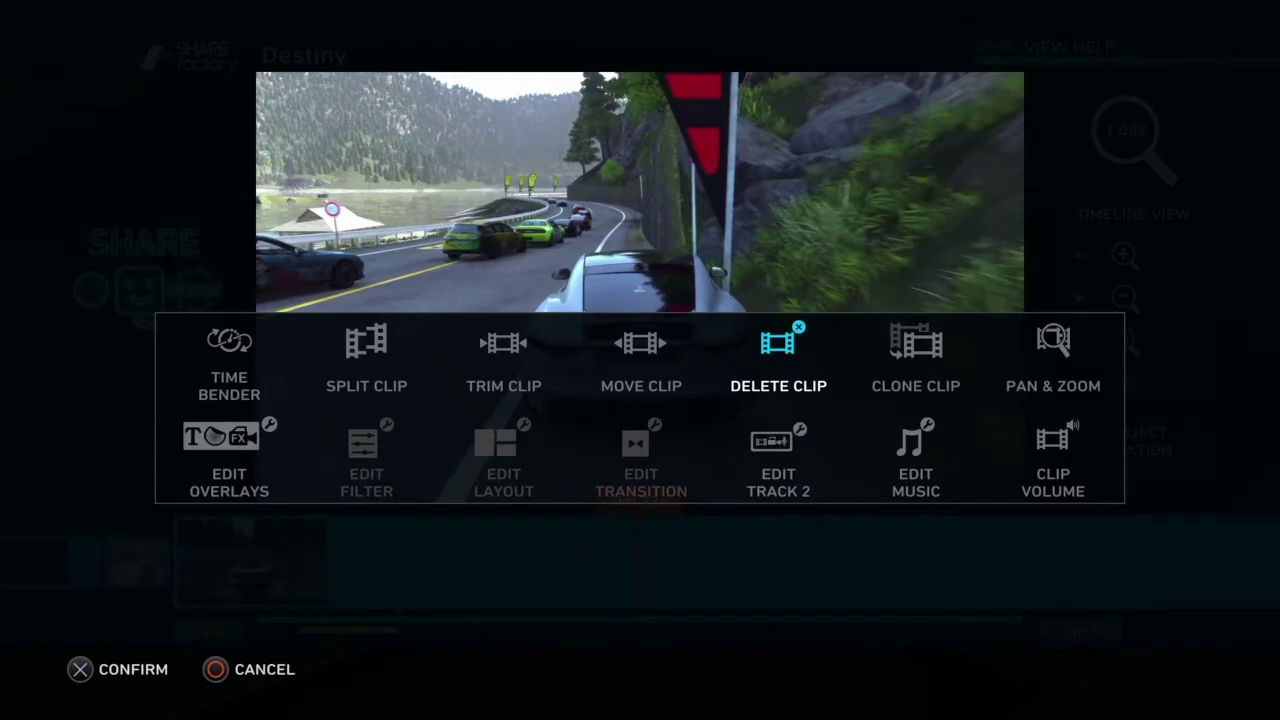
key(Left)
key(Left)
key(Left)
key(Return)
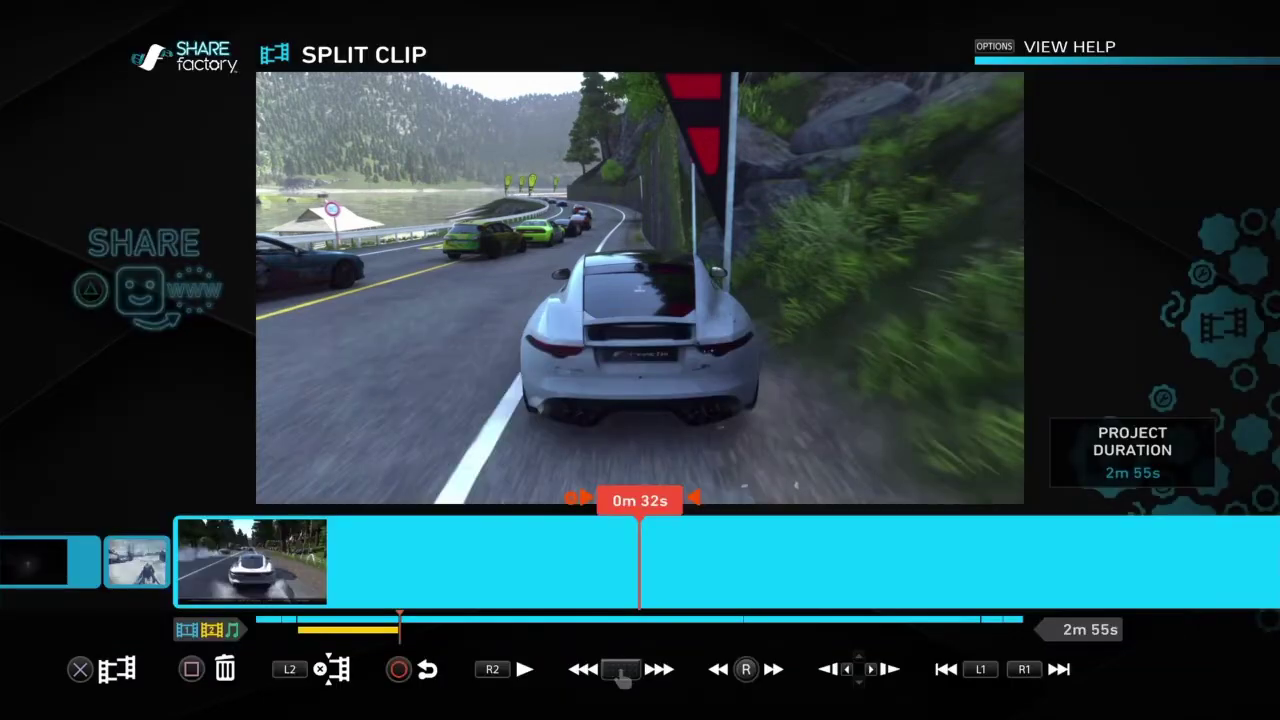
key(Return)
key(Left)
key(Return)
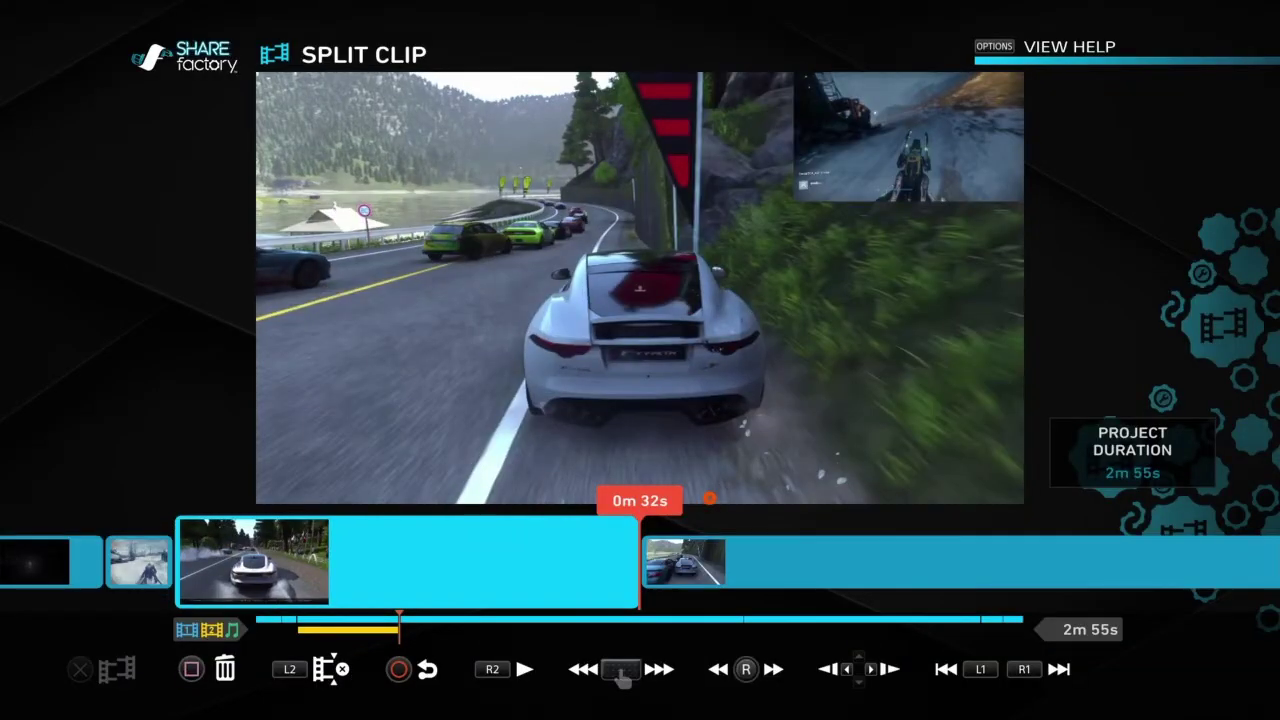
Delete the rest of the racing clip after the 32-second split and leave split mode.
key(Delete)
key(Left)
key(Return)
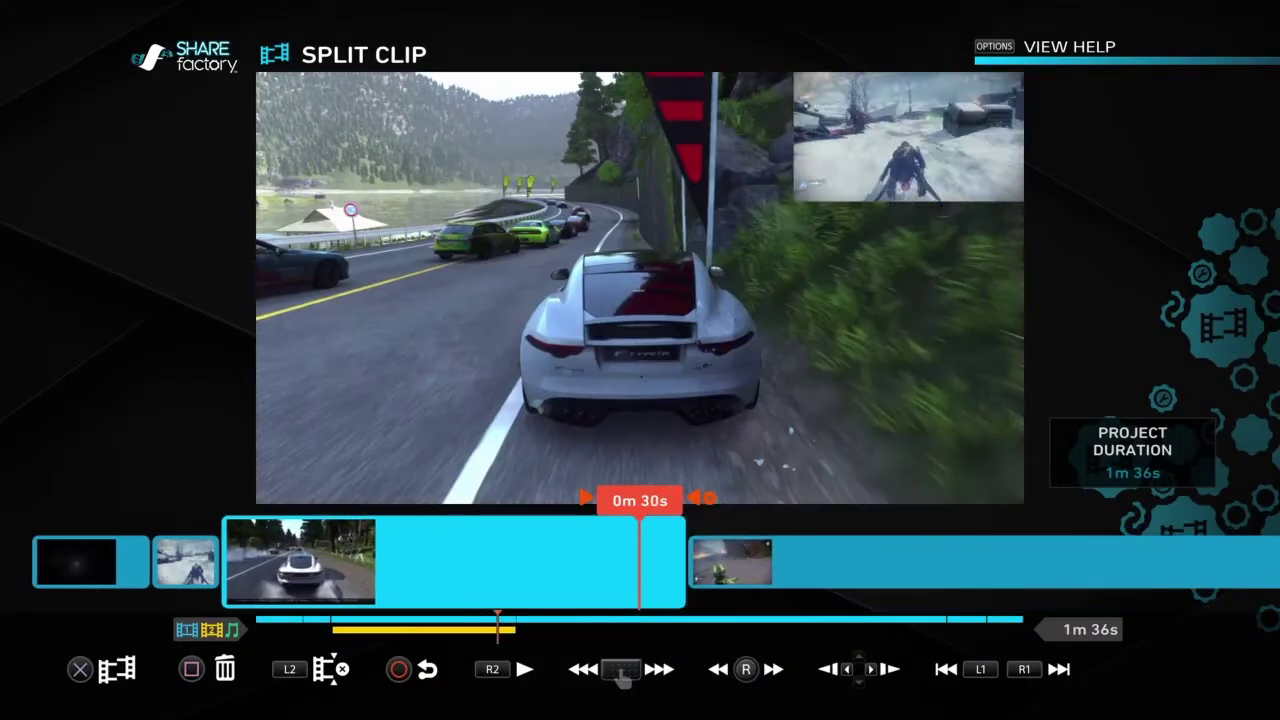
key(Left)
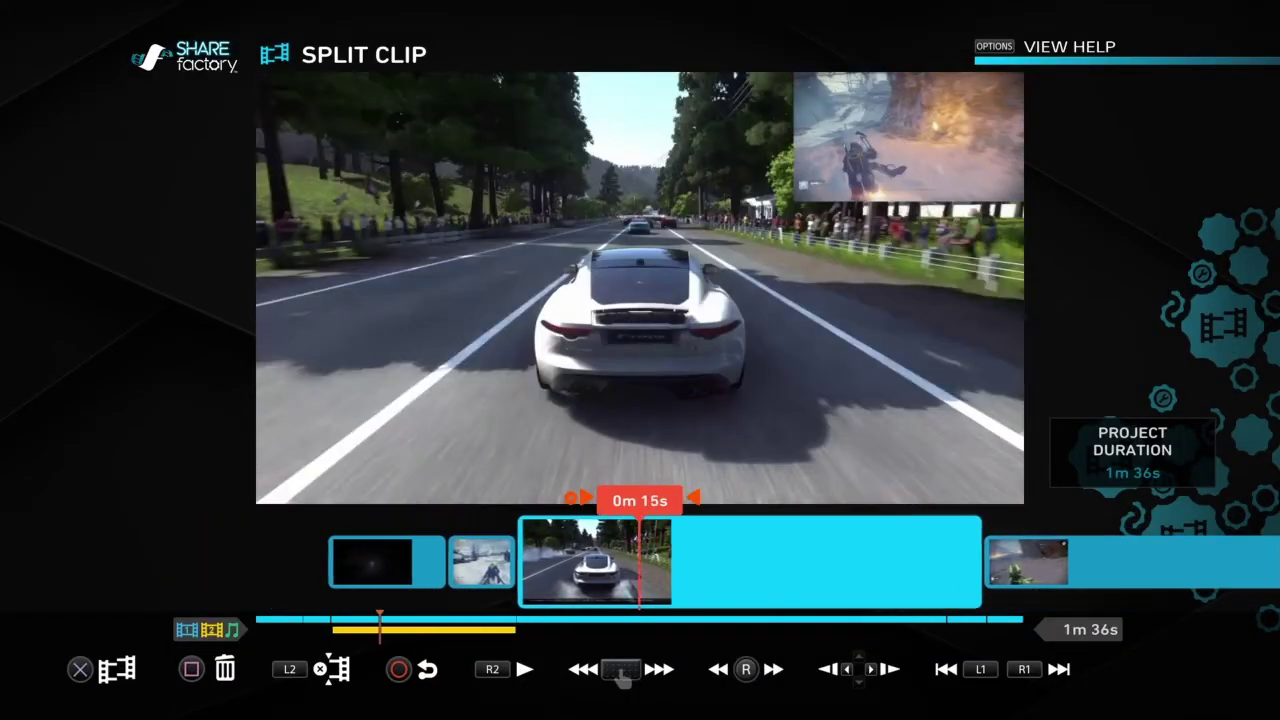
key(Escape)
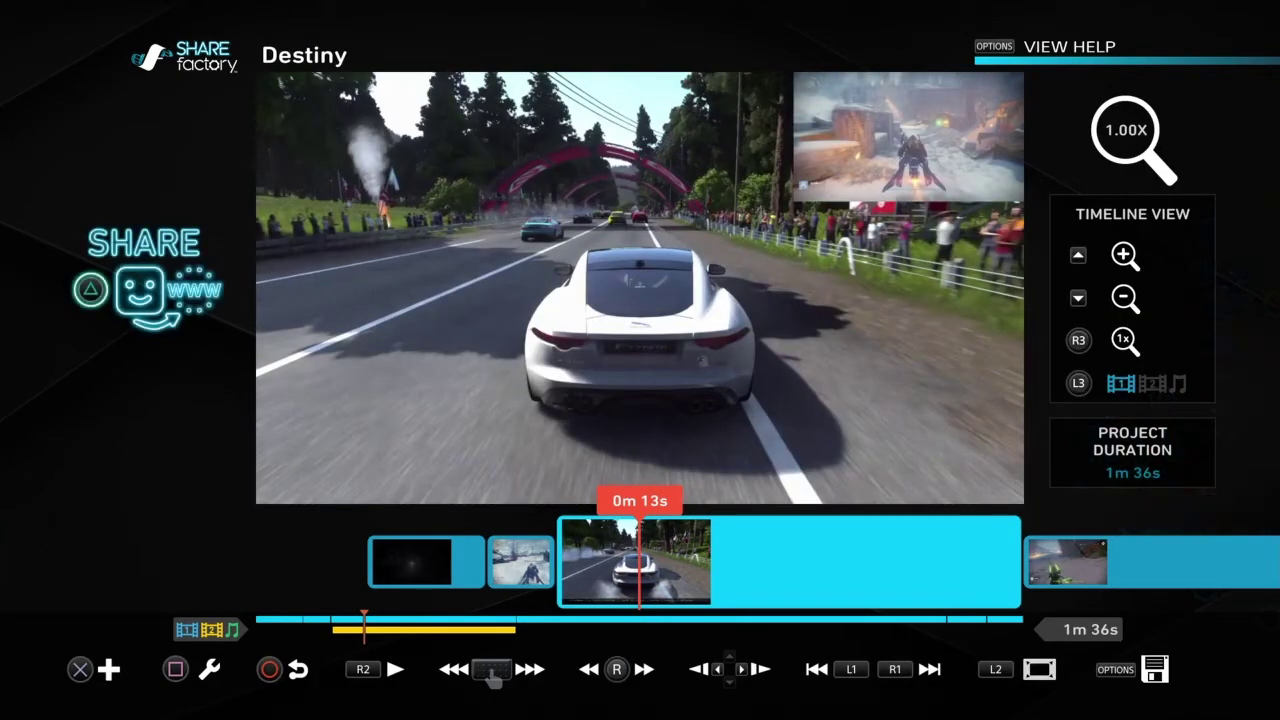
Edit Track 2 and set the volume of its Destiny clip to 0%.
key(Return)
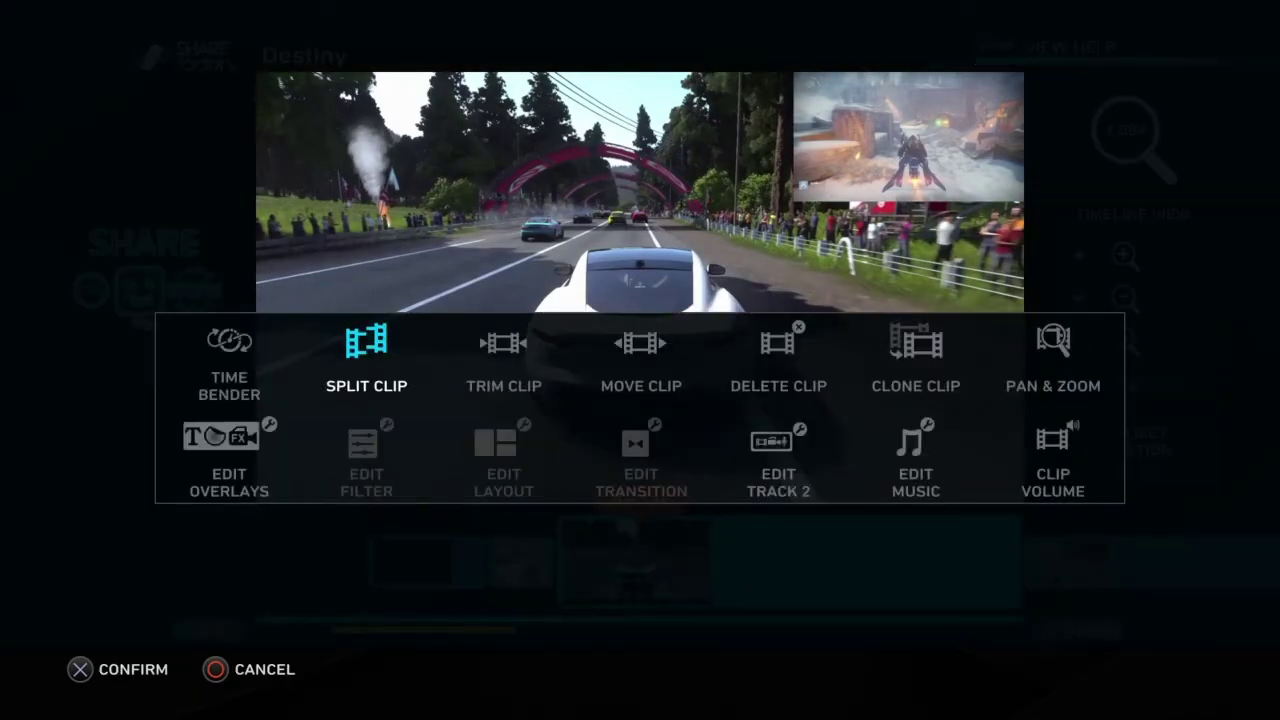
key(Right)
key(Right)
key(Right)
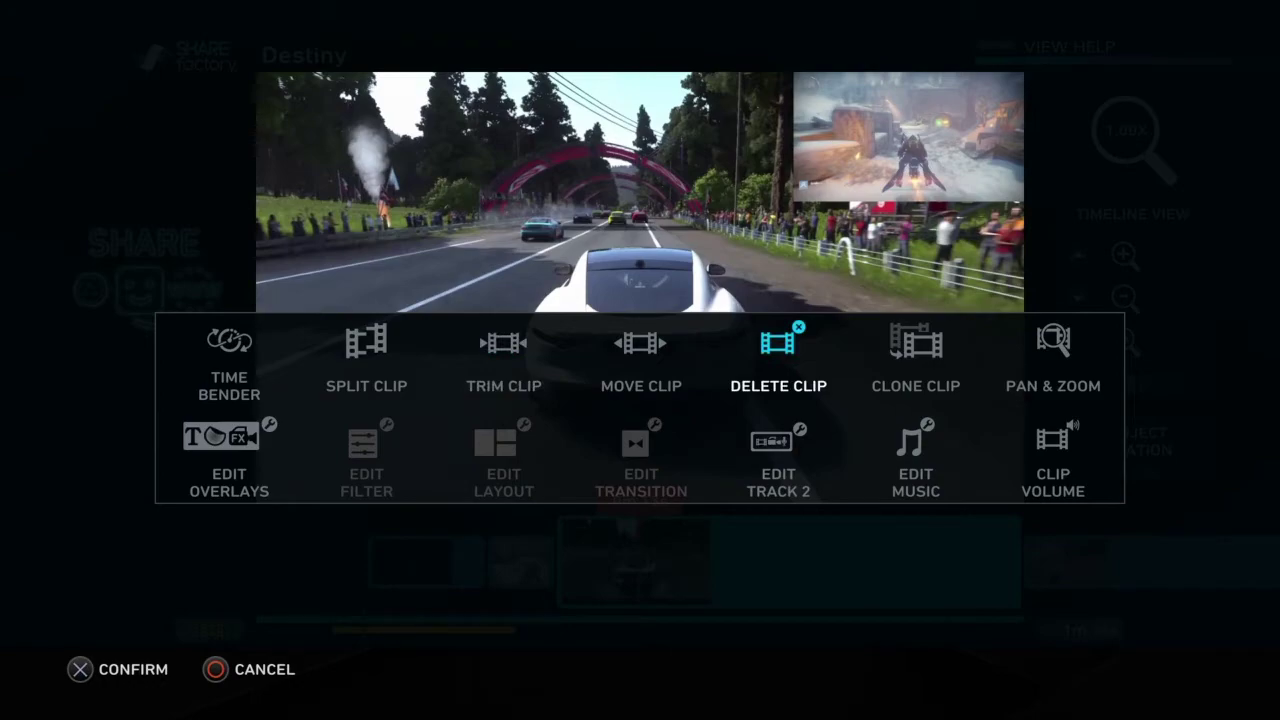
key(Down)
key(Return)
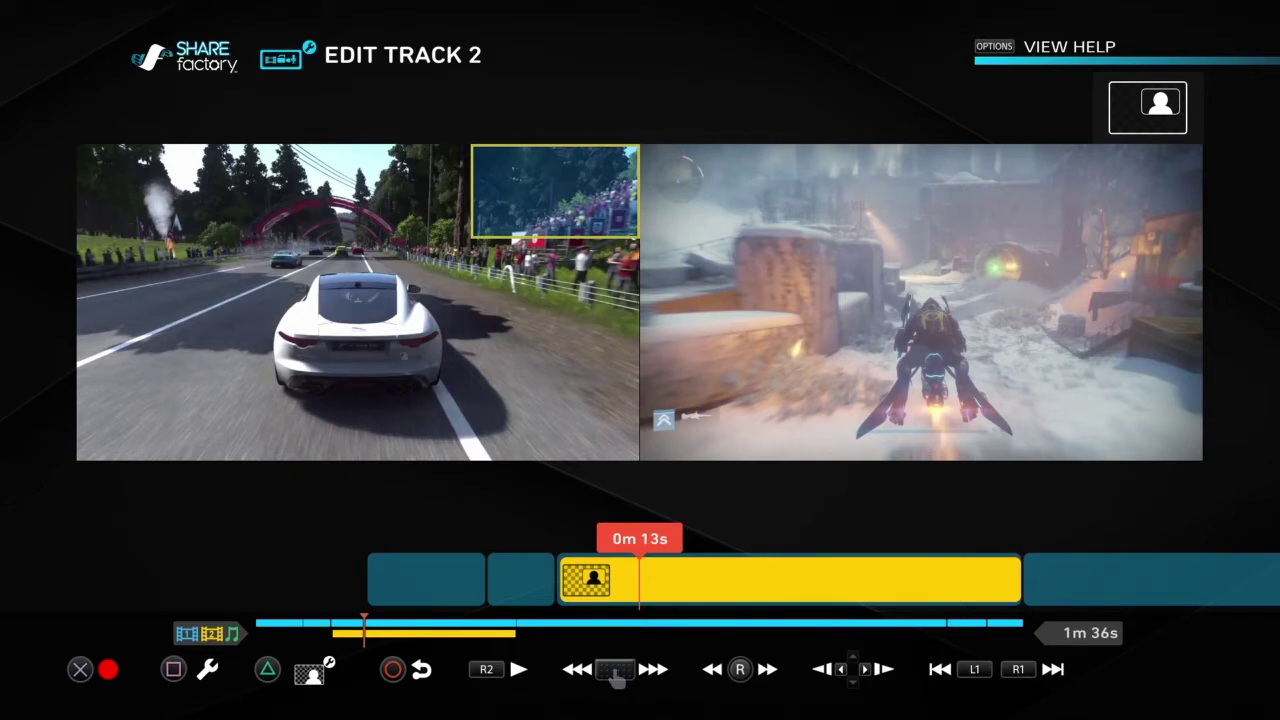
key(Return)
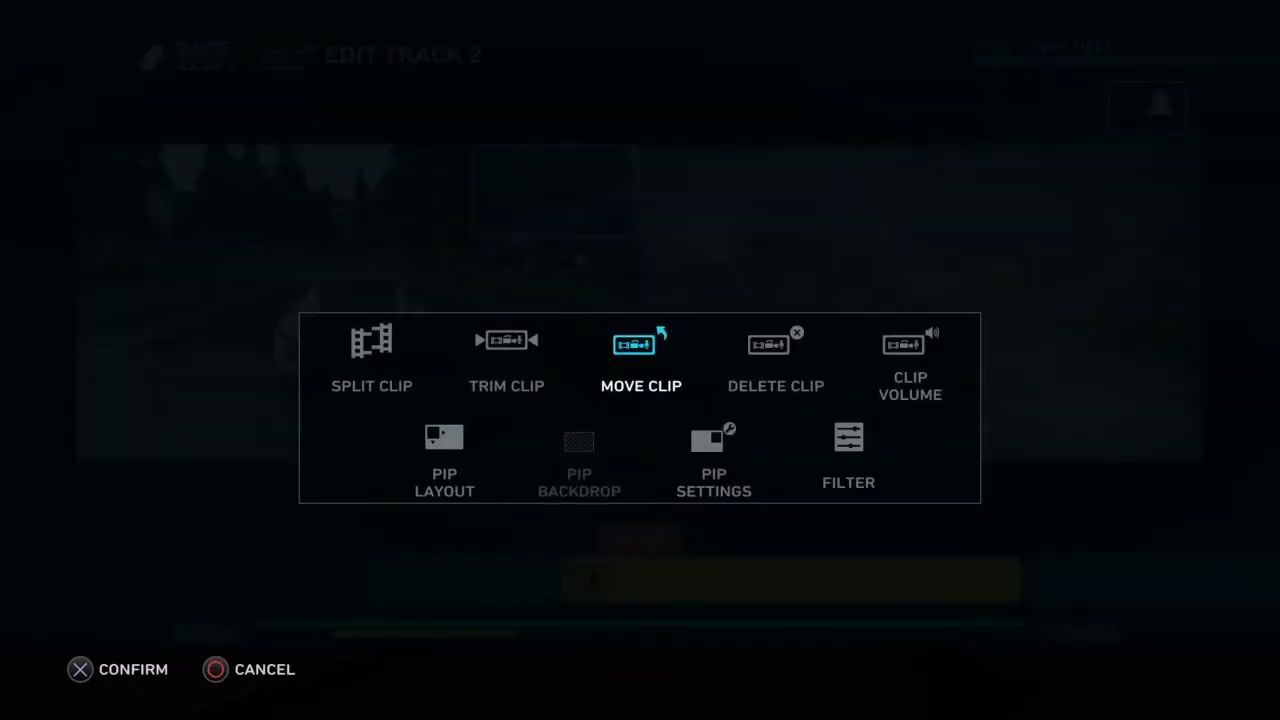
key(Right)
key(Right)
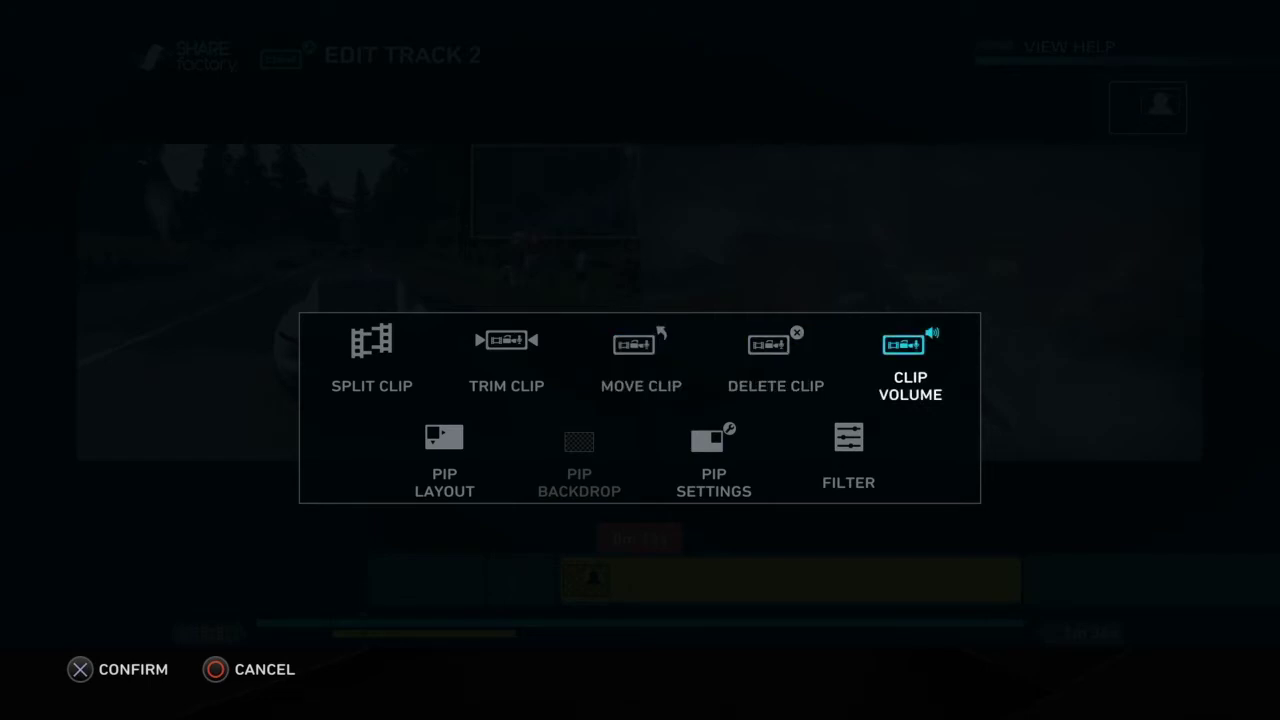
key(Return)
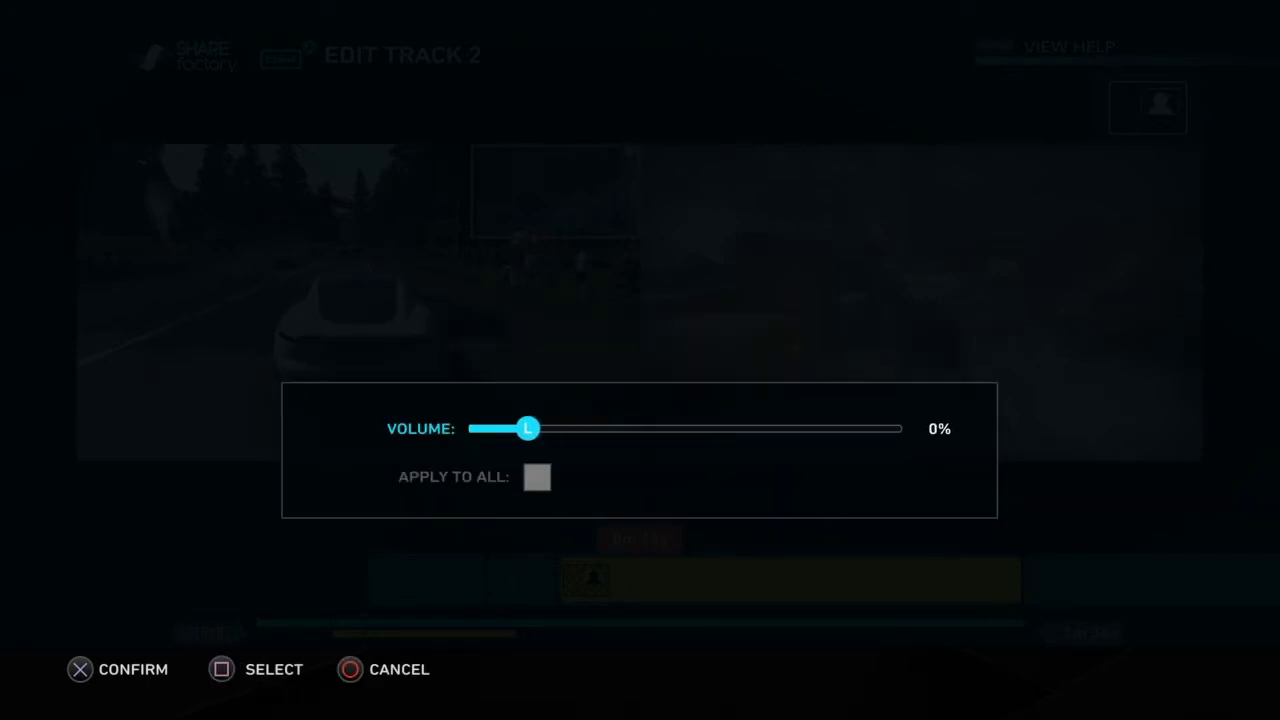
key(Return)
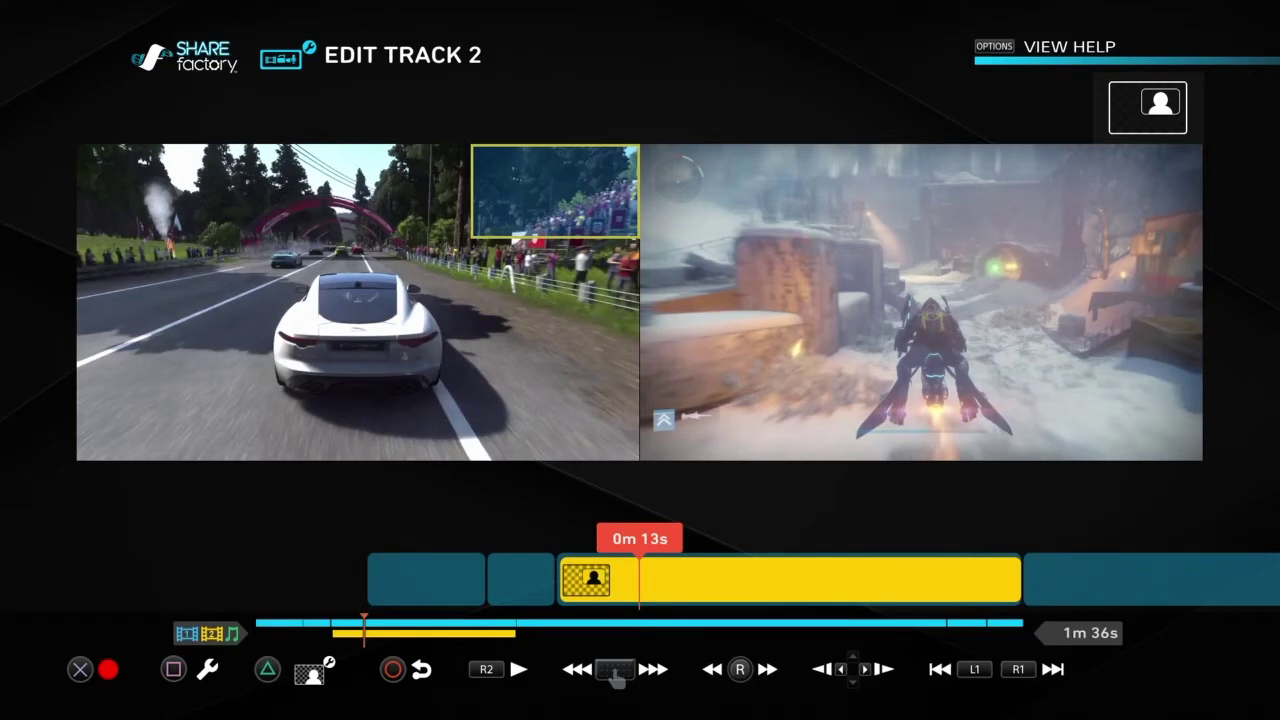
Set the Track 2 clip's PiP layout to Full Screen and return to the main timeline.
key(Return)
key(Left)
key(Left)
key(Left)
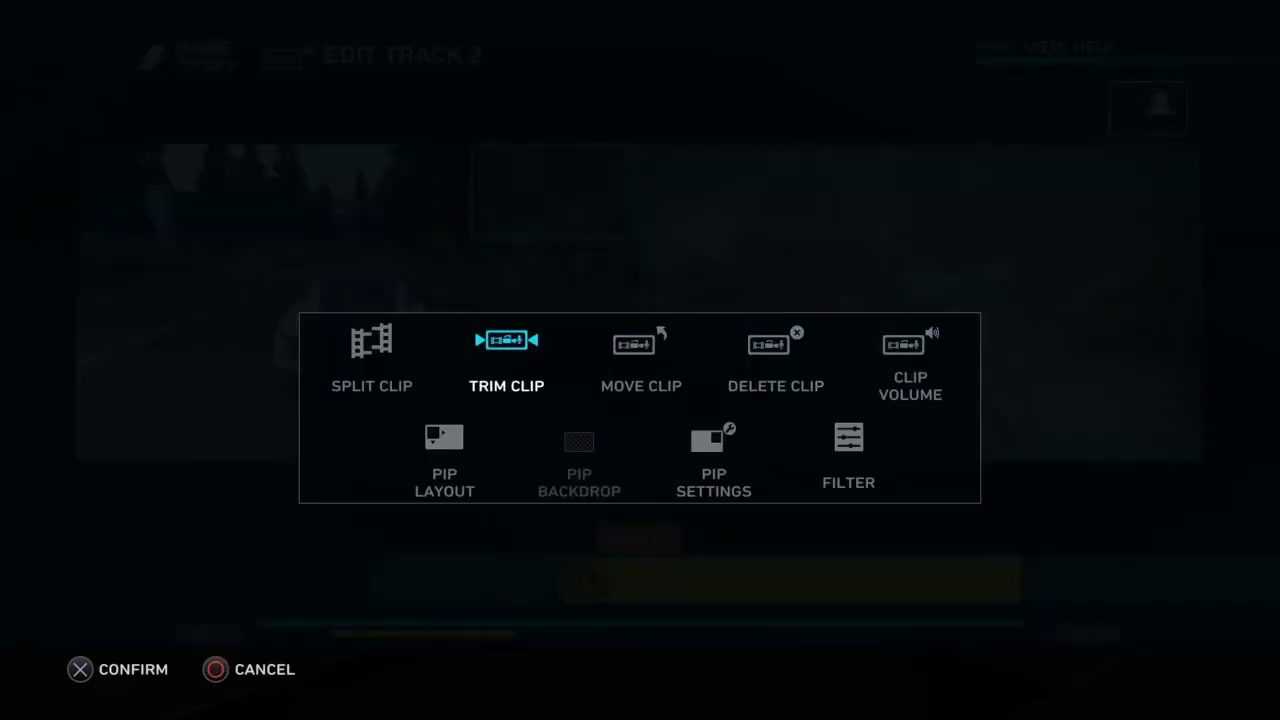
key(Down)
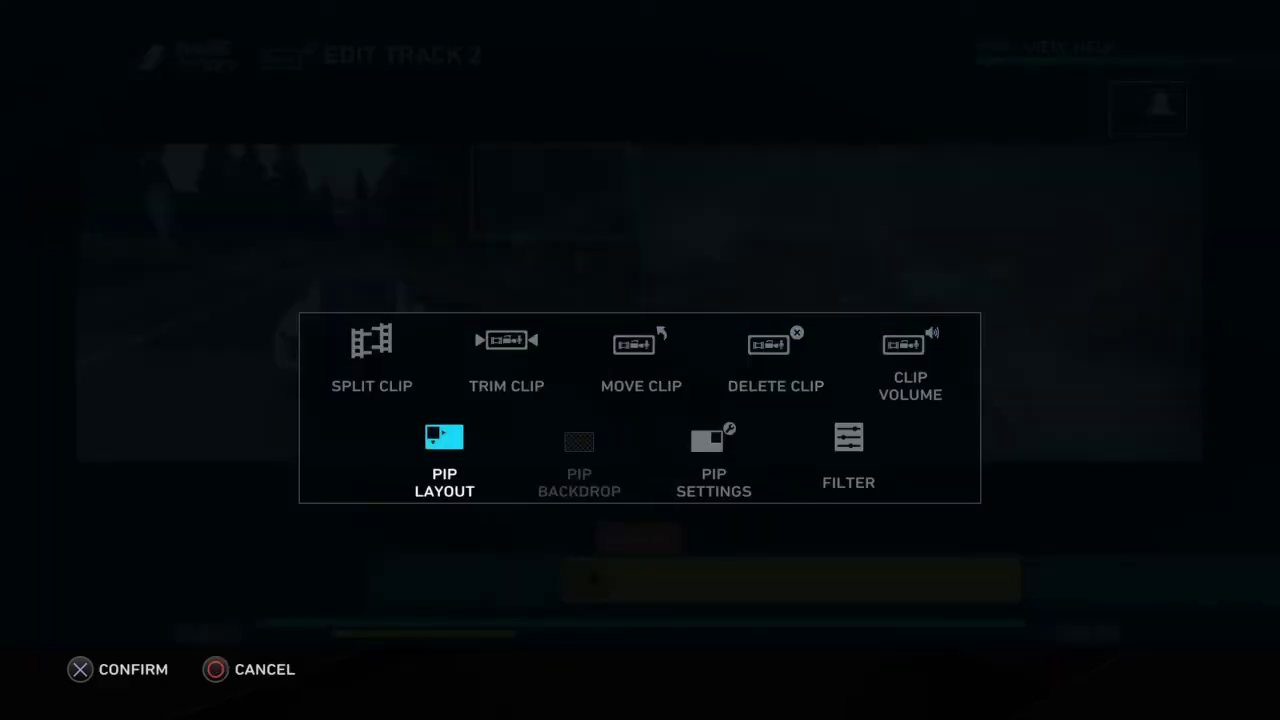
key(Return)
key(Down)
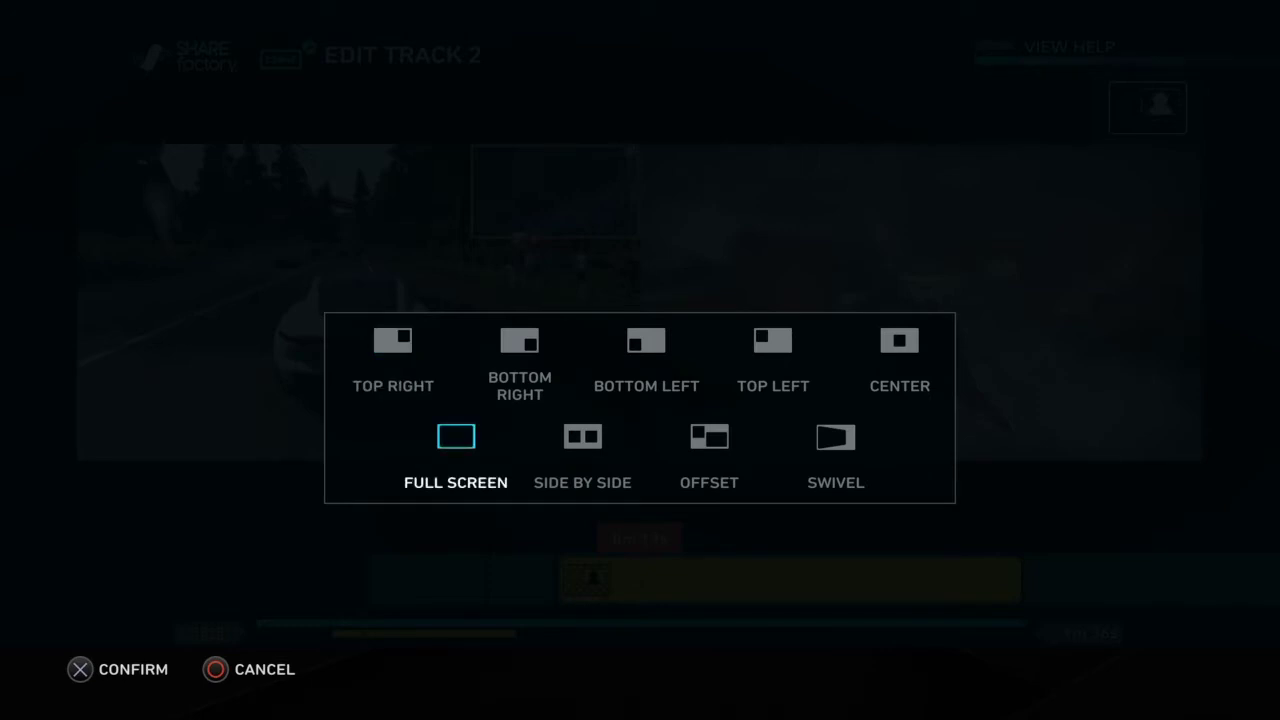
key(Escape)
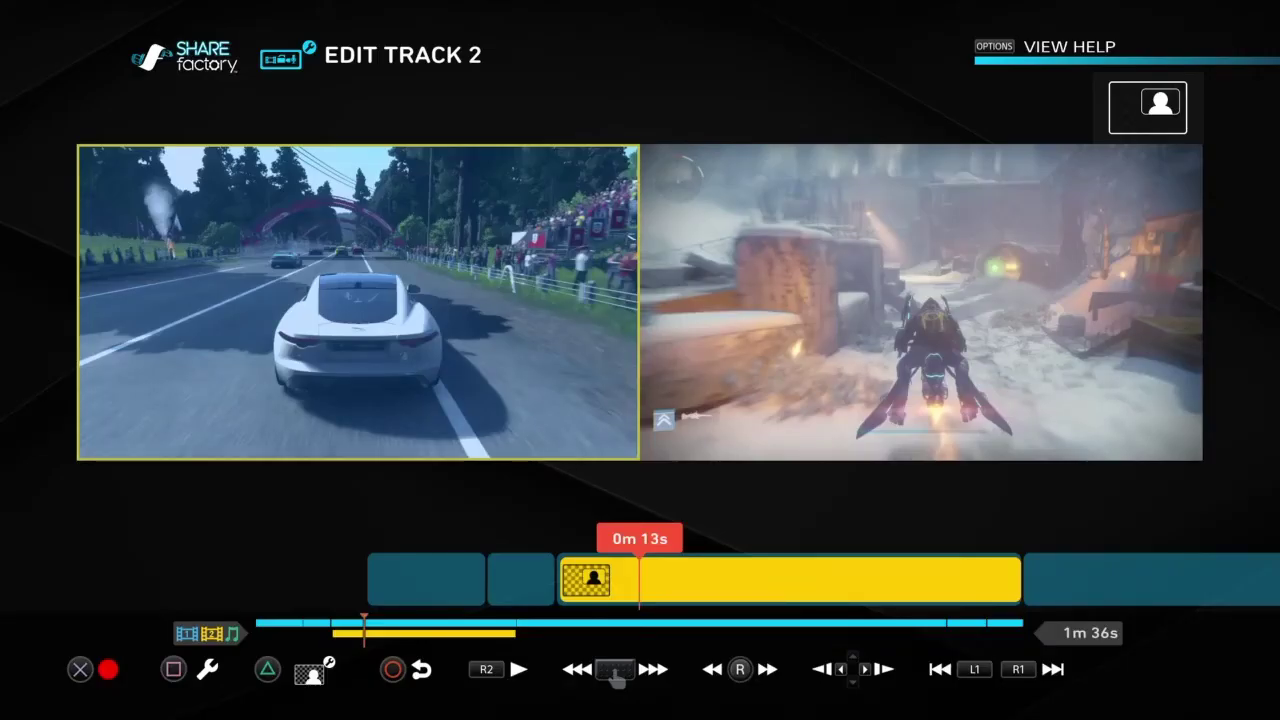
key(Escape)
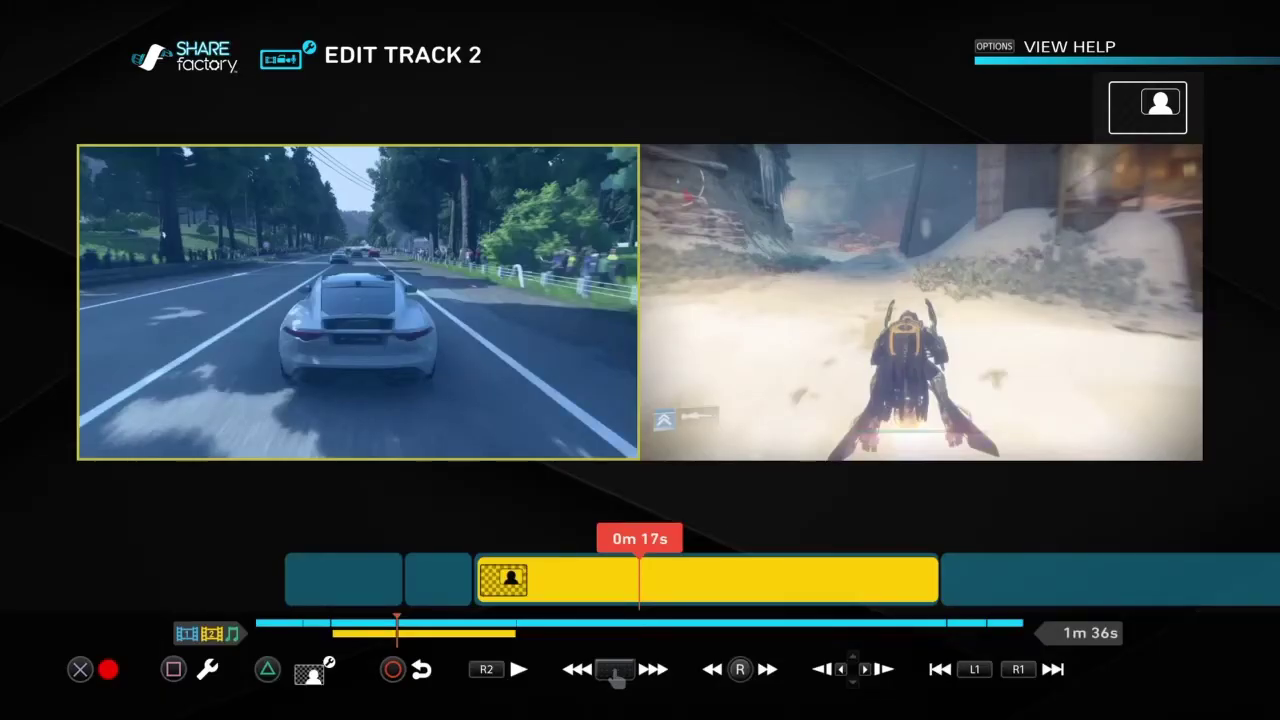
key(Escape)
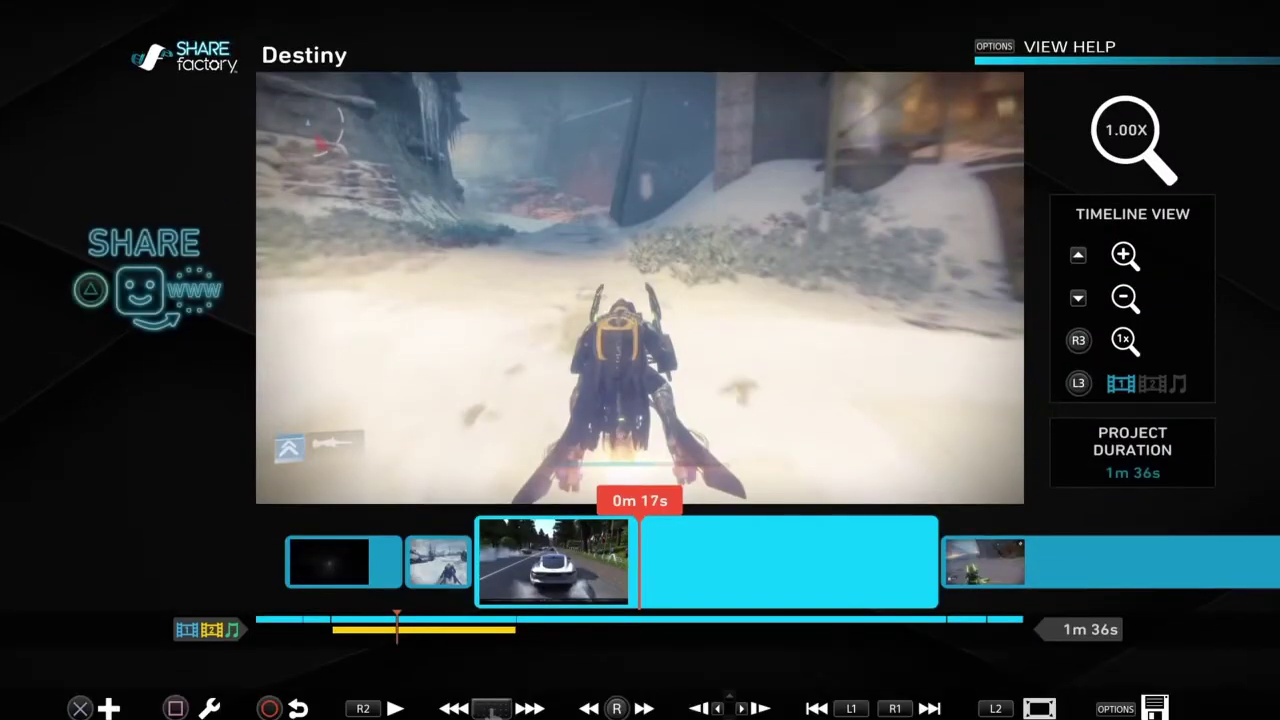
Set the racing clip's volume to 200%.
key(Return)
key(Right)
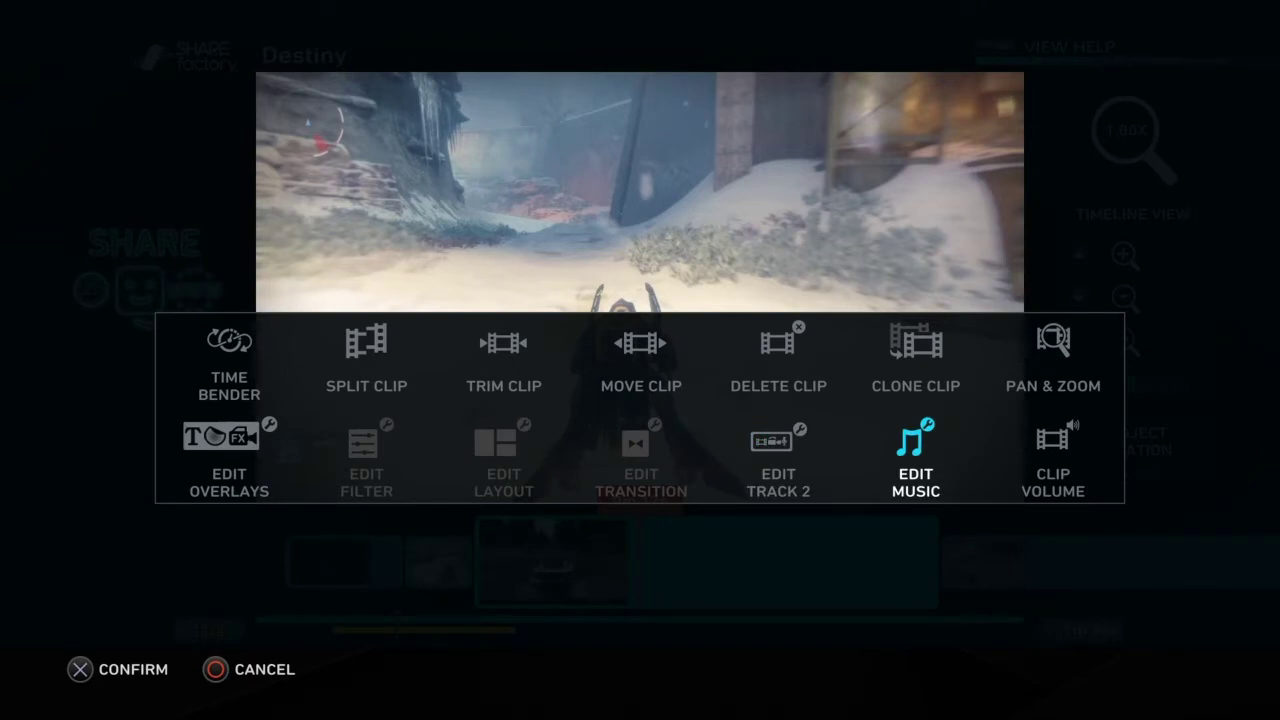
key(Right)
key(Return)
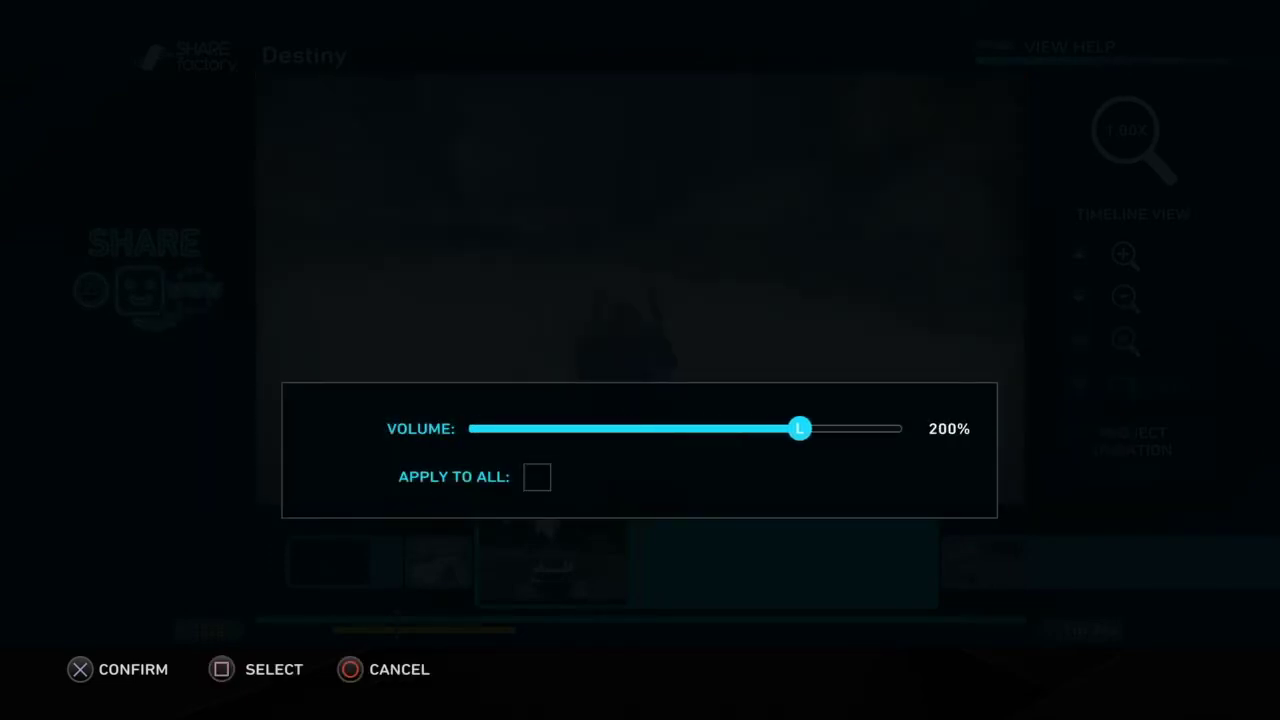
key(Return)
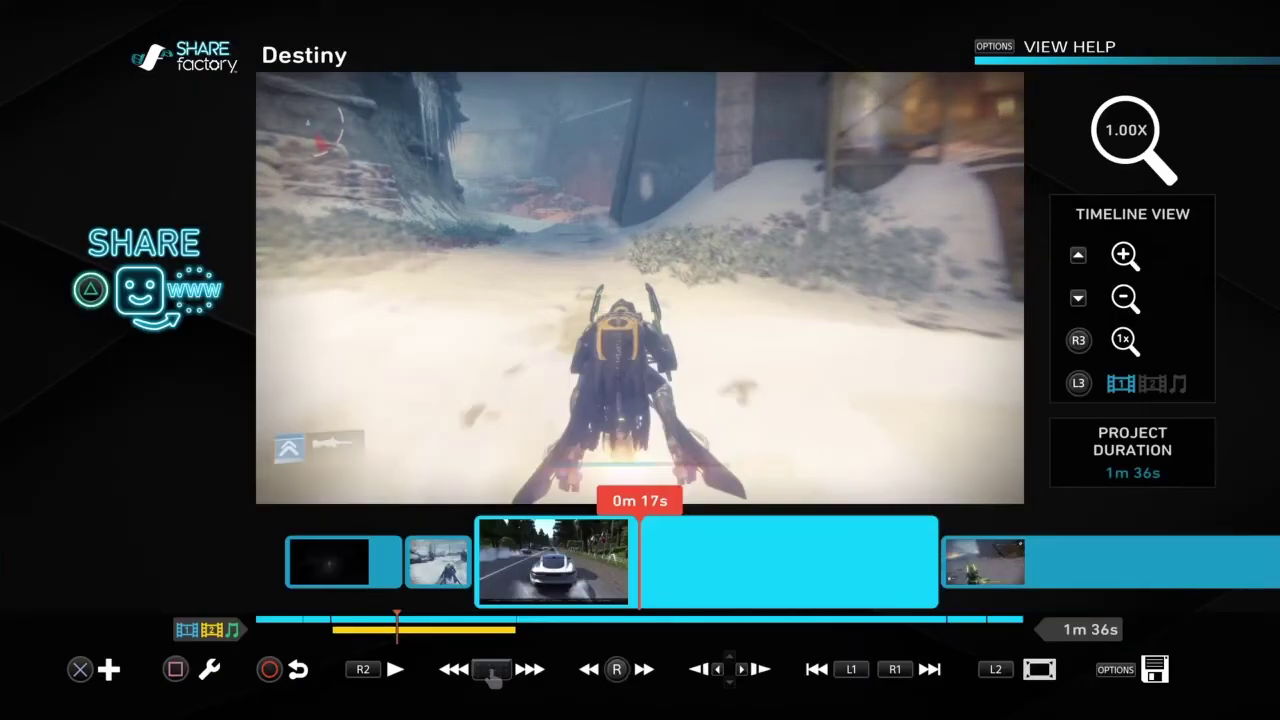
Play the project from the start through the end of the racing clip to check the Destiny footage against the racing audio.
key(Left)
key(Right)
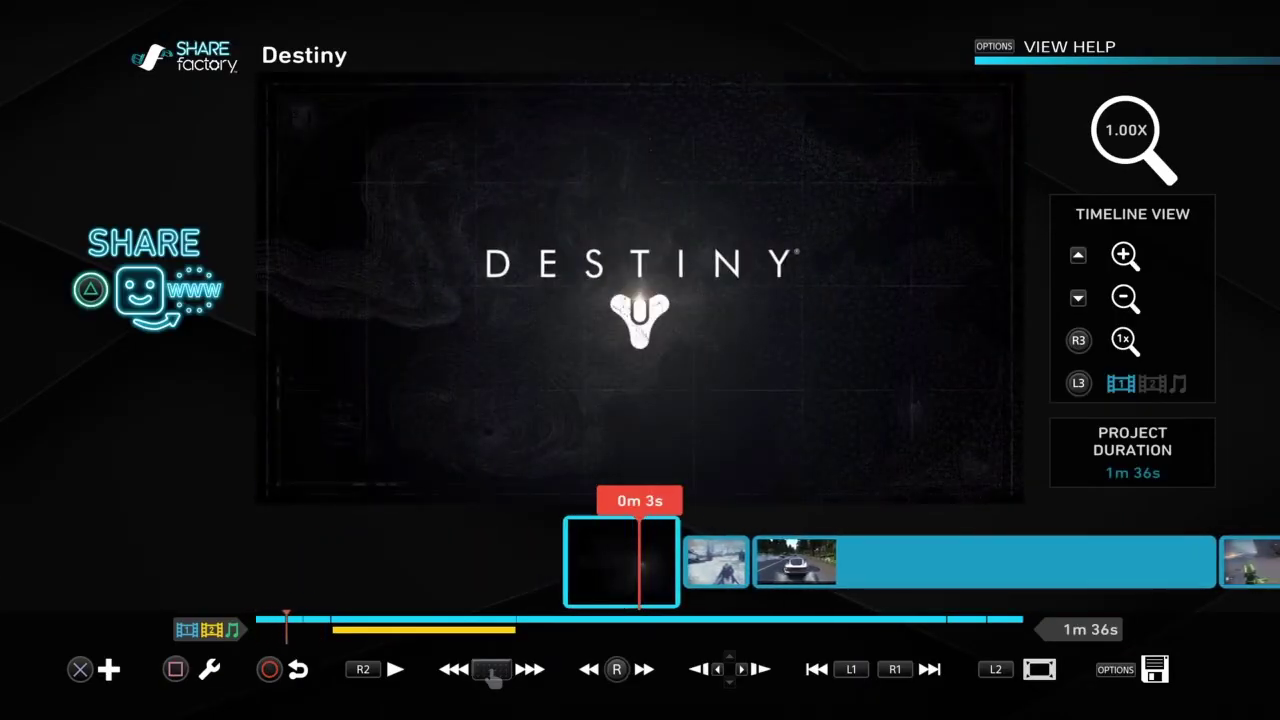
key(Left)
key(Escape)
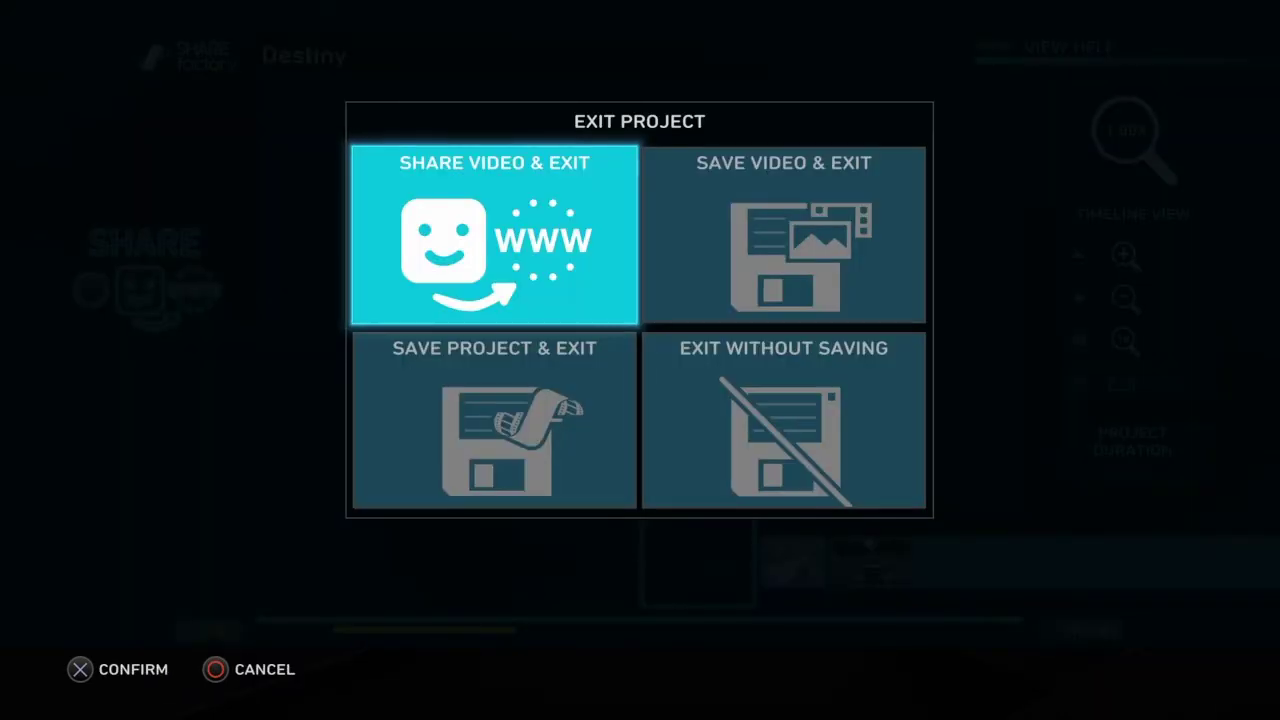
key(Escape)
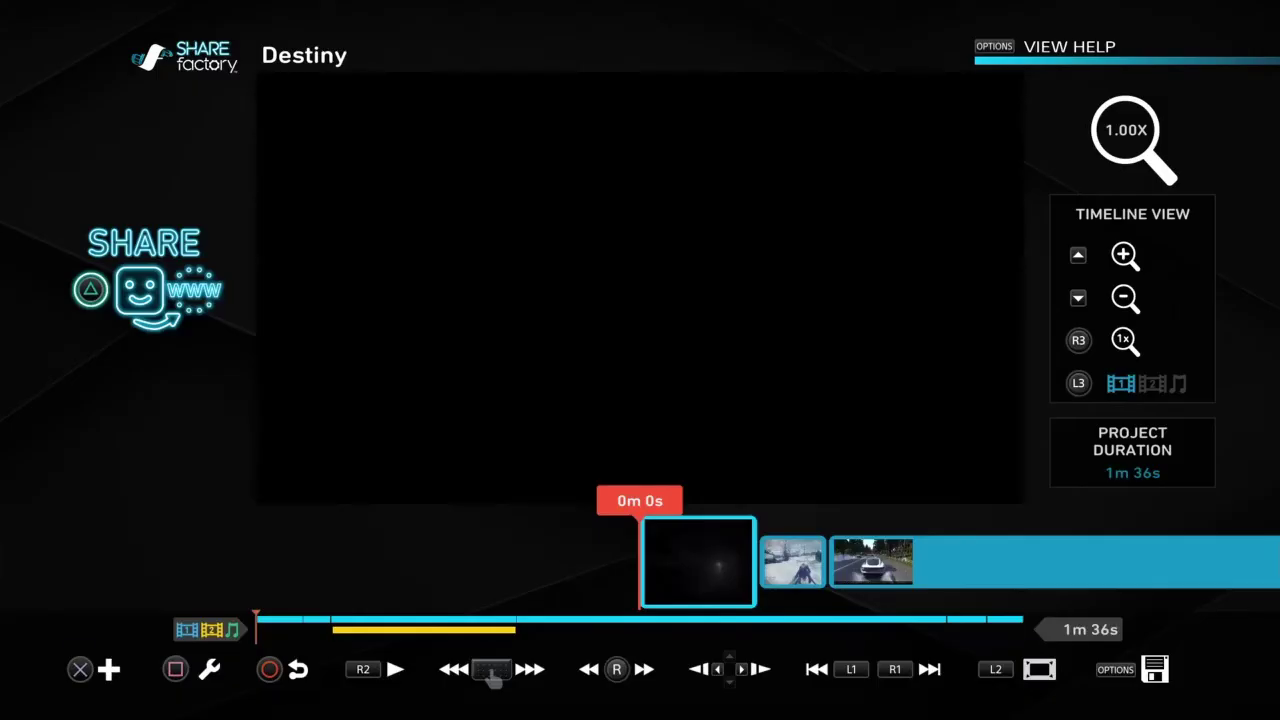
key(space)
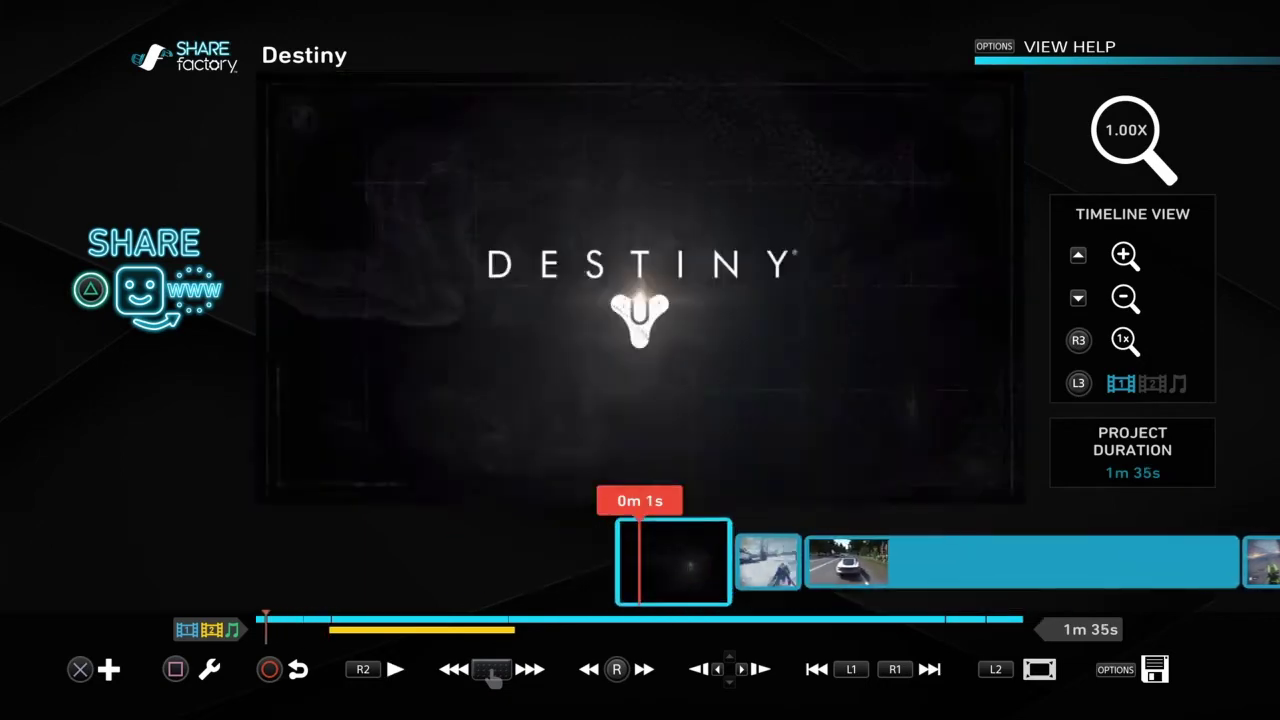
key(Left)
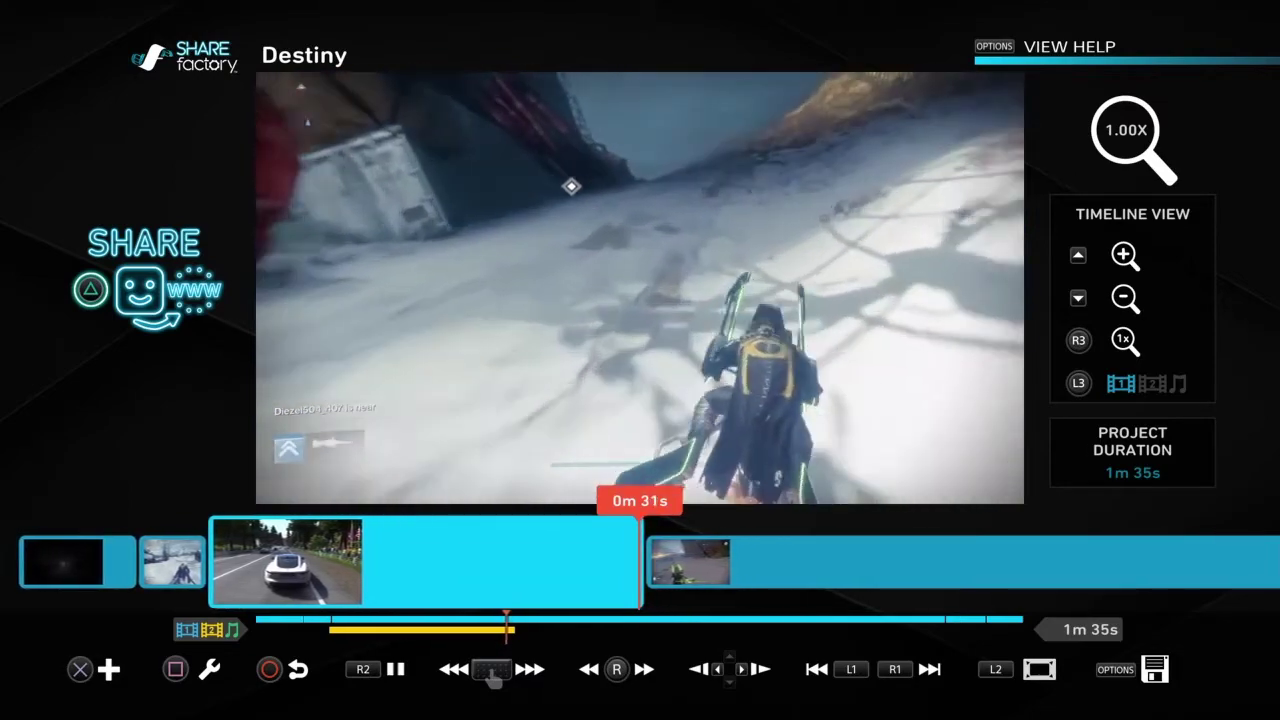
key(space)
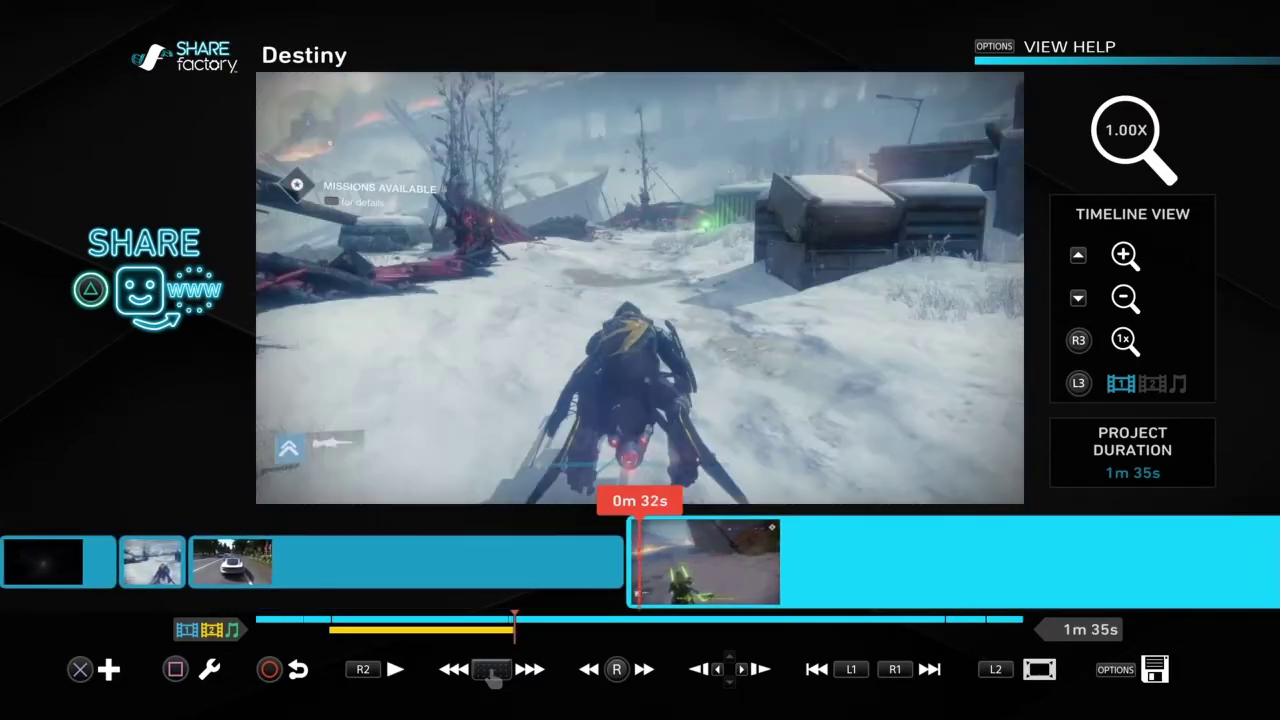
Lower the volume of the long Destiny gameplay clip after the intro to 79%.
key(Menu)
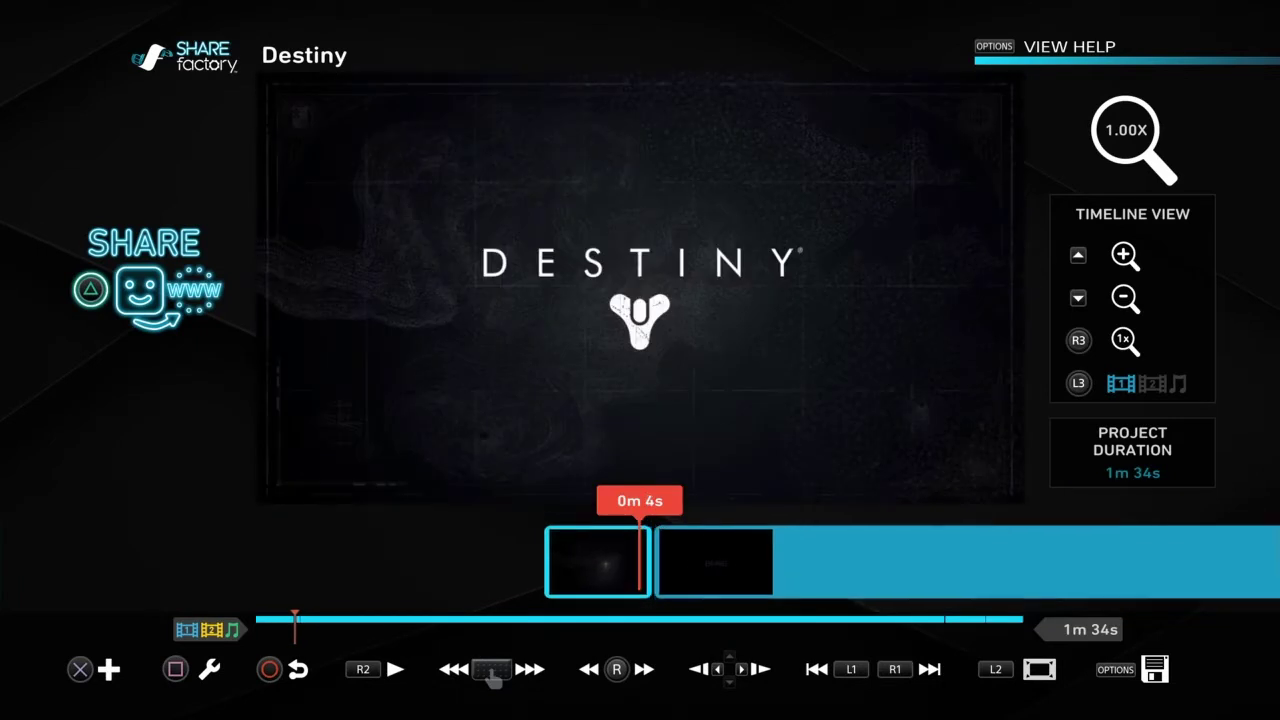
key(Left)
key(space)
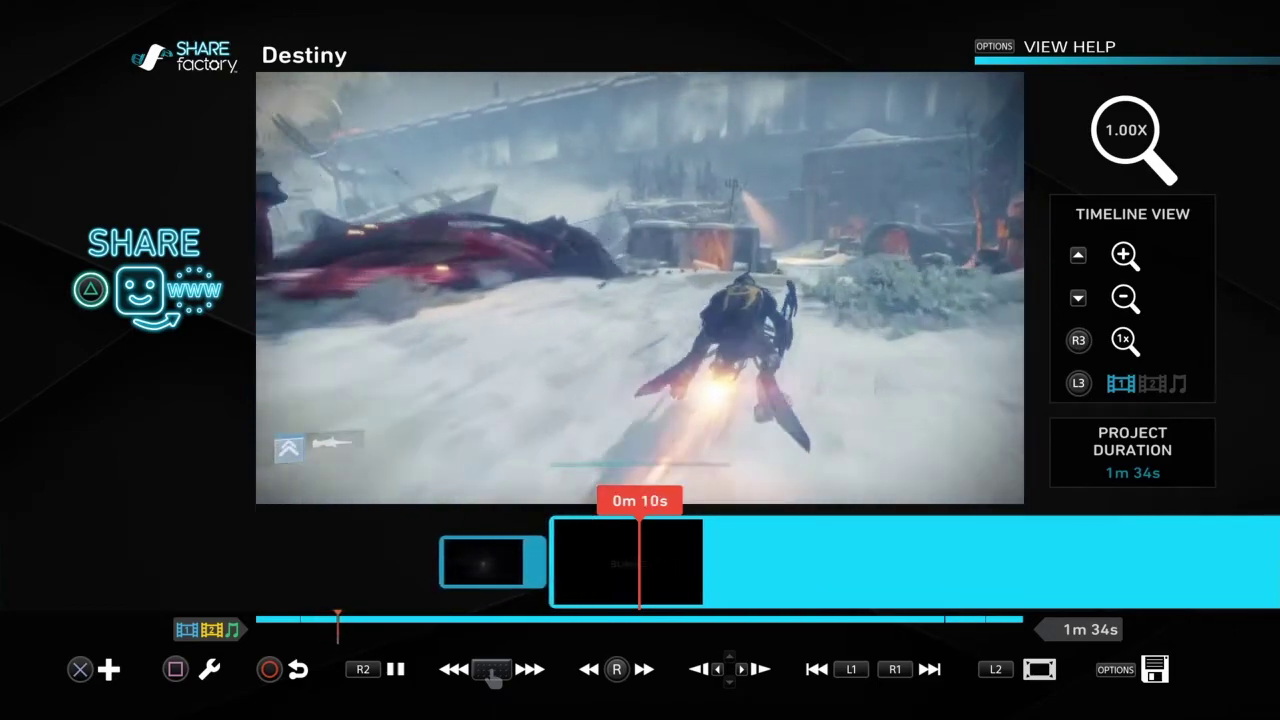
key(space)
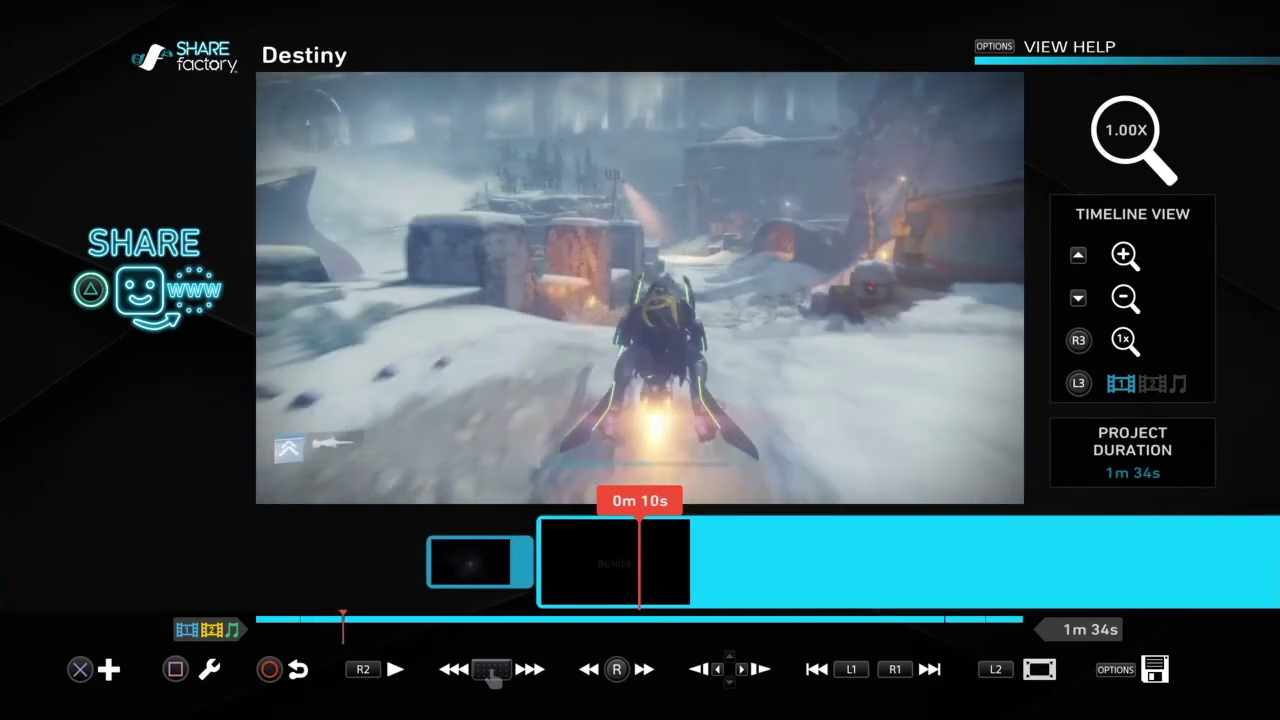
key(Return)
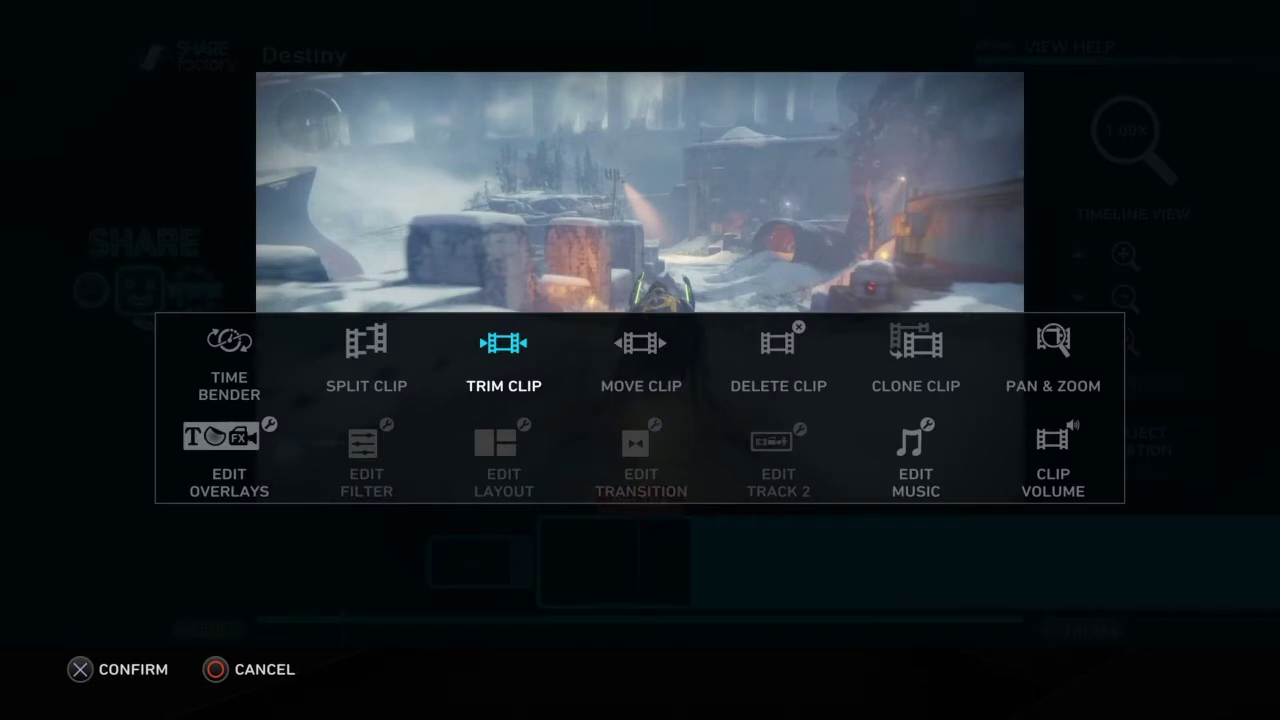
key(Right)
key(Right)
key(Down)
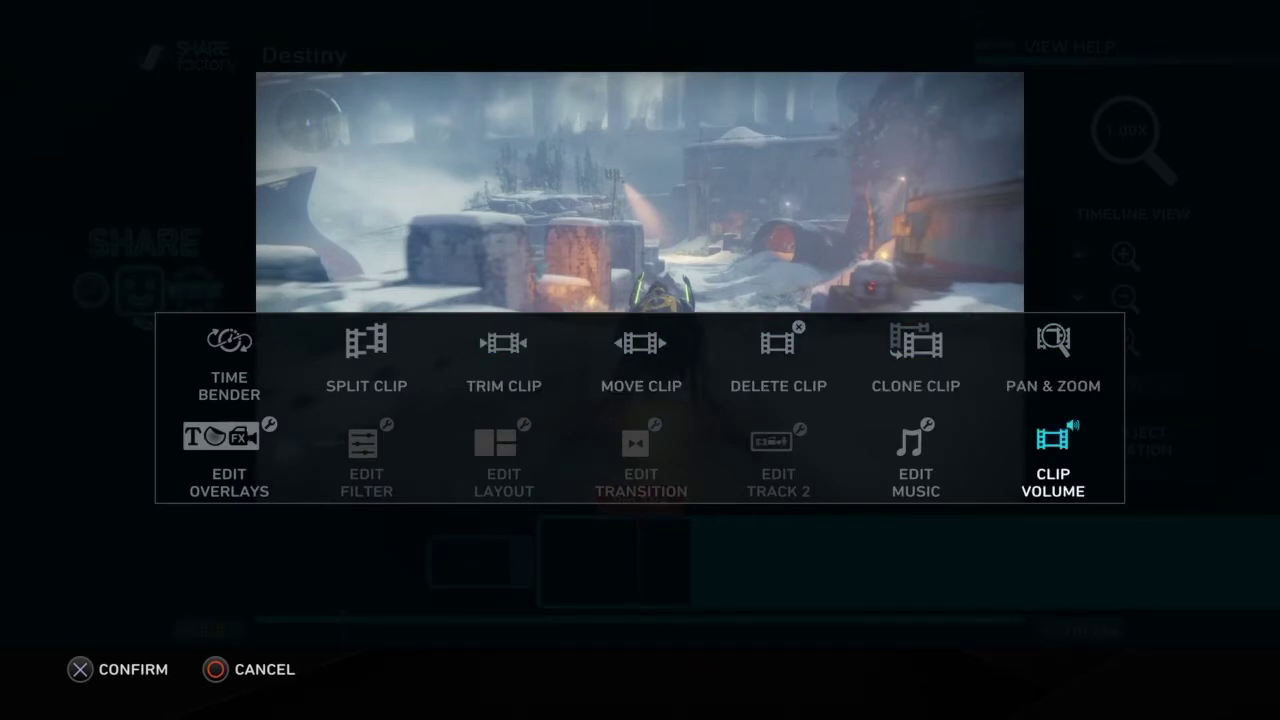
key(Return)
key(Left)
key(Left)
key(Left)
key(Left)
key(Left)
key(Left)
key(Left)
key(Left)
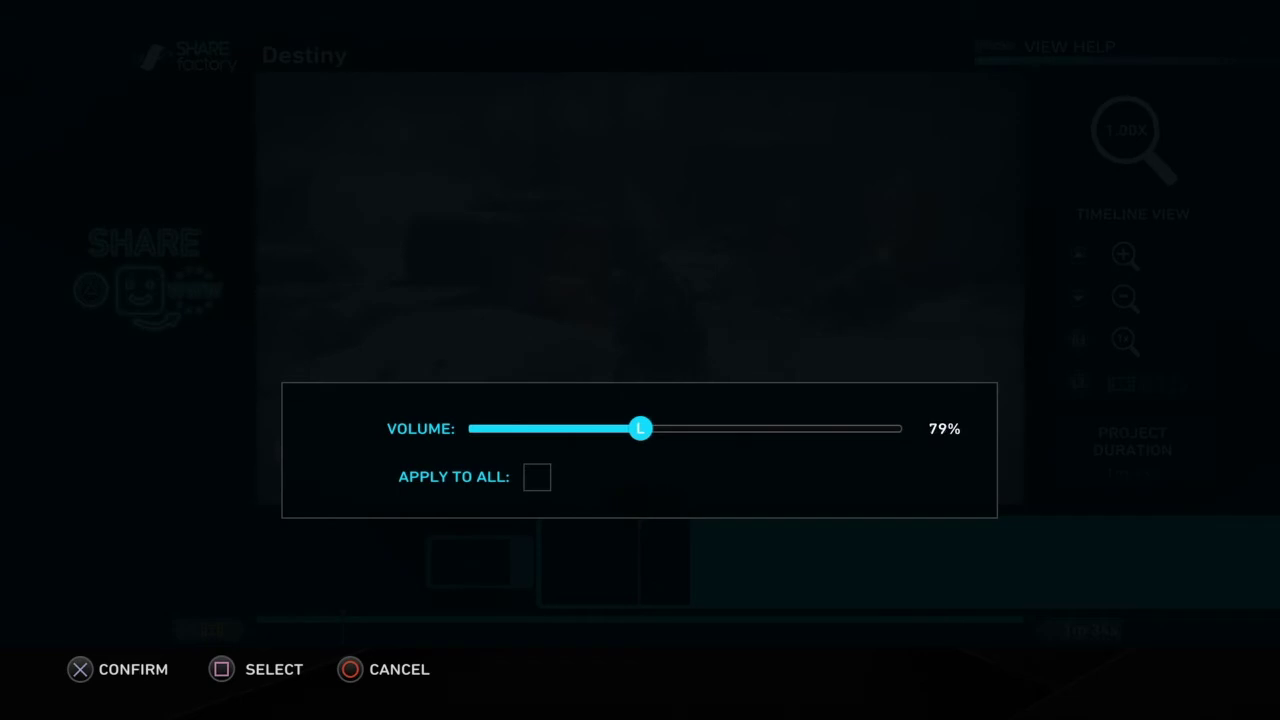
key(Return)
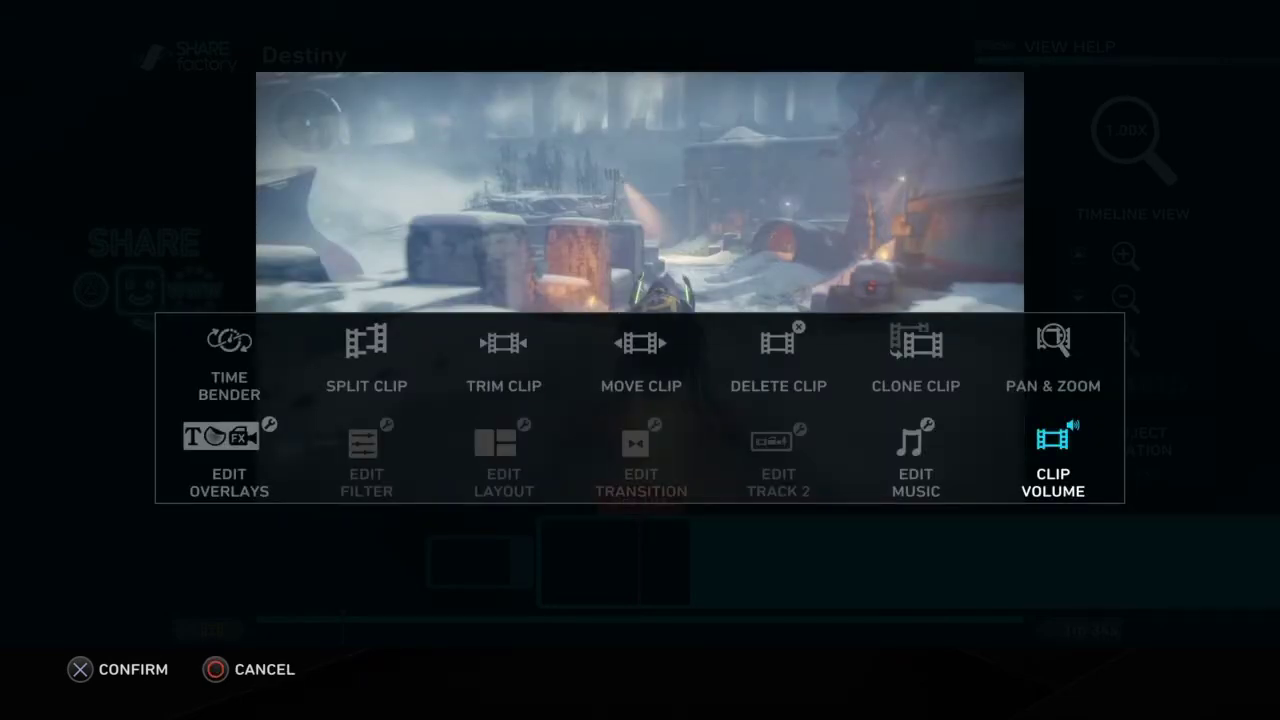
Add the recorded DRIVECLUB audio as a music track at the 10-second mark.
key(Left)
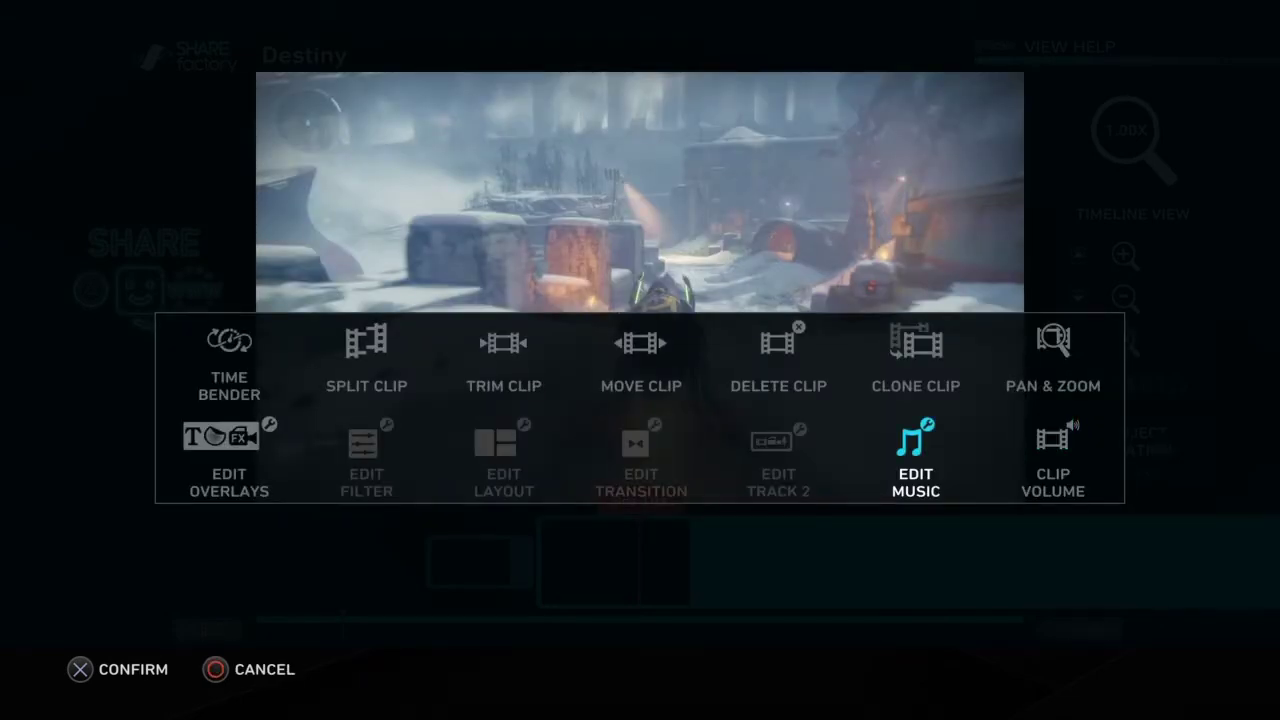
key(Escape)
key(Return)
key(Right)
key(Right)
key(Right)
key(Return)
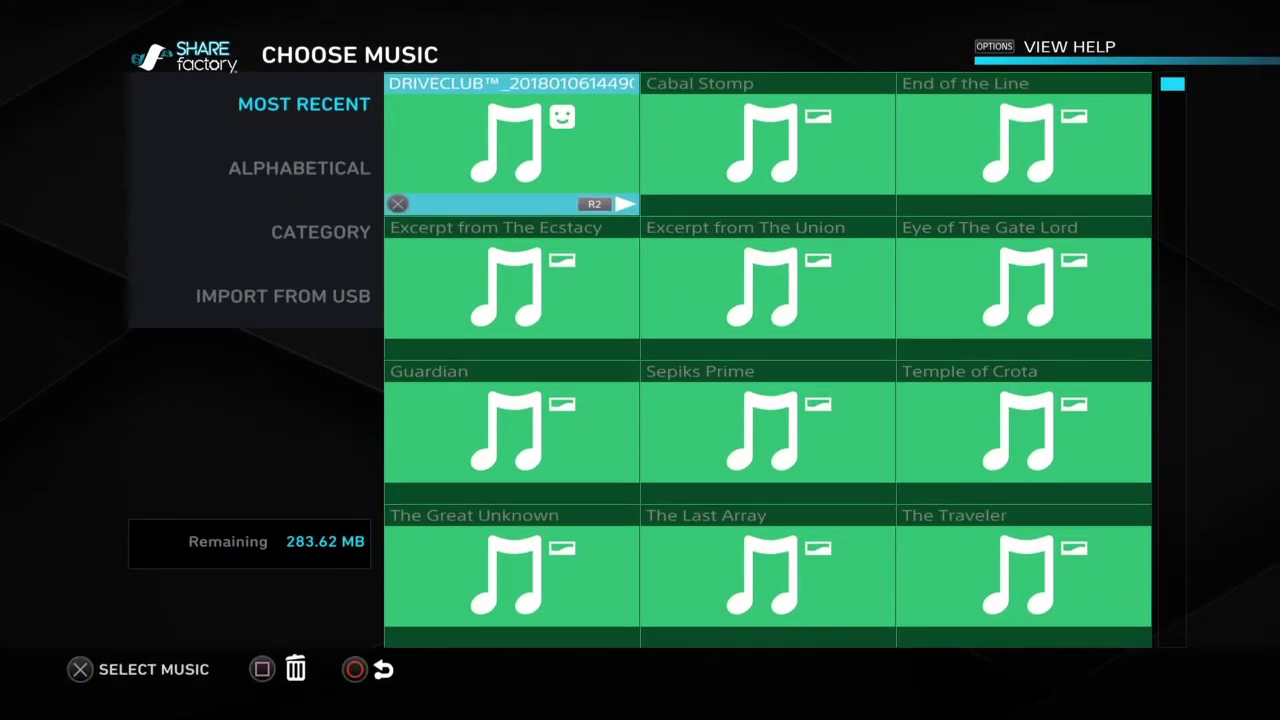
key(Return)
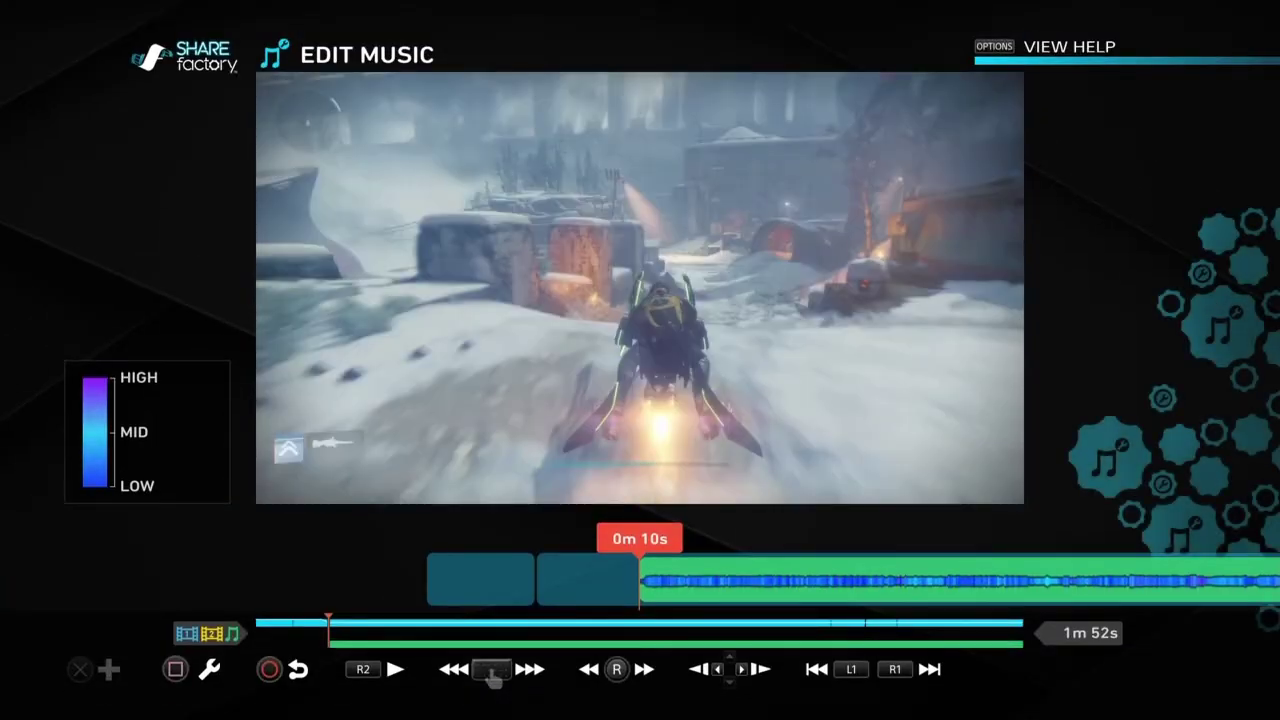
Move the DRIVECLUB music earlier so that it starts right where the Destiny intro clip ends.
key(Right)
key(Return)
key(Right)
key(Right)
key(Return)
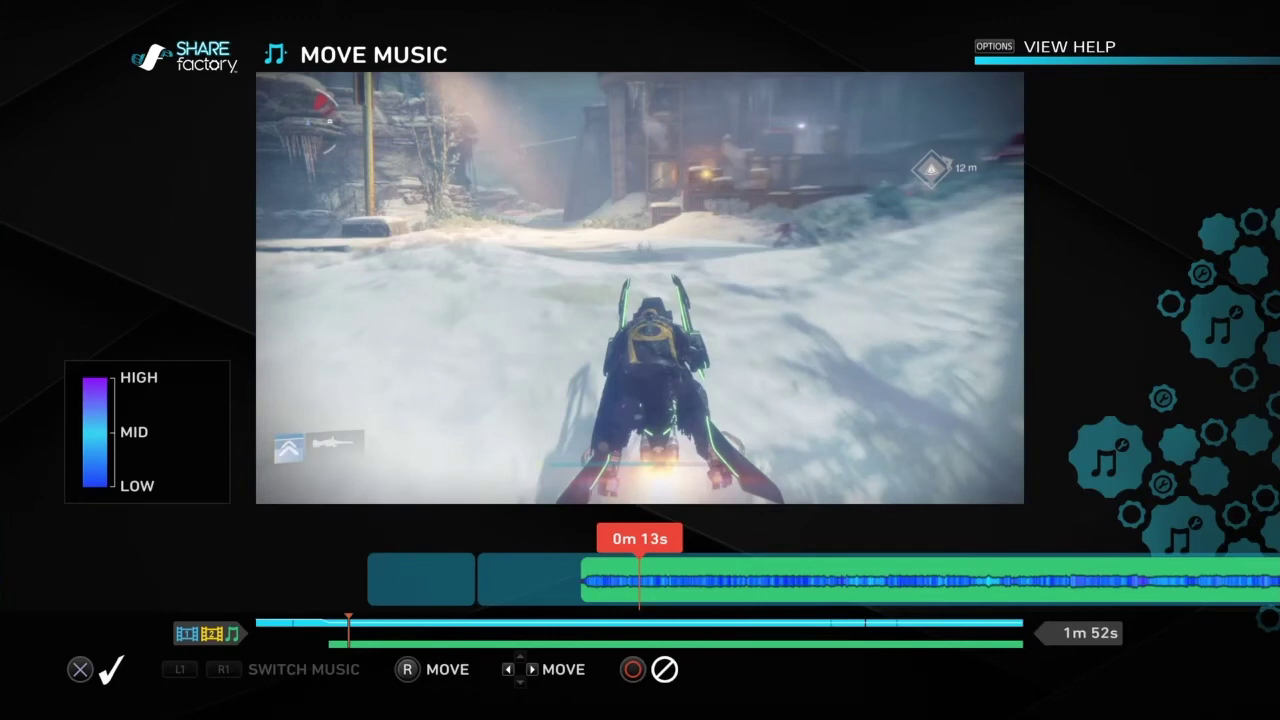
key(Left)
key(Left)
key(Left)
key(Left)
key(Left)
key(Left)
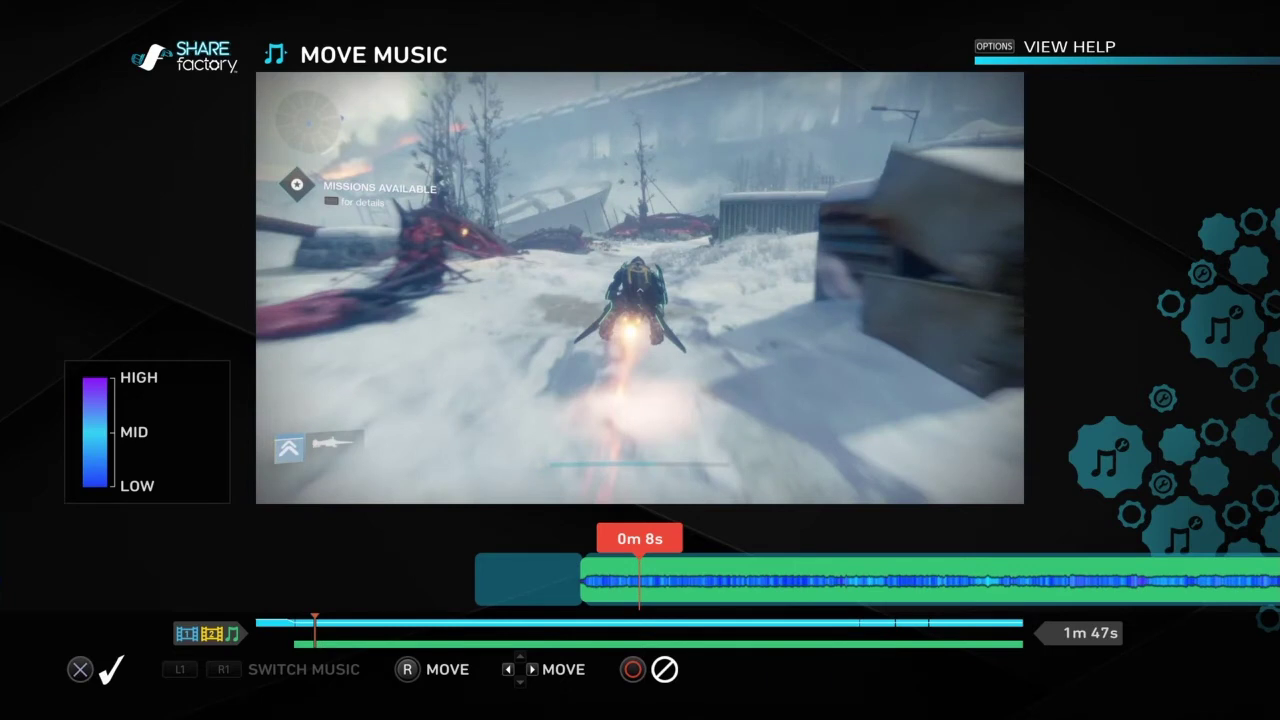
key(Return)
Play the opening seconds to check where the music starts relative to the Destiny gameplay.
key(Home)
key(space)
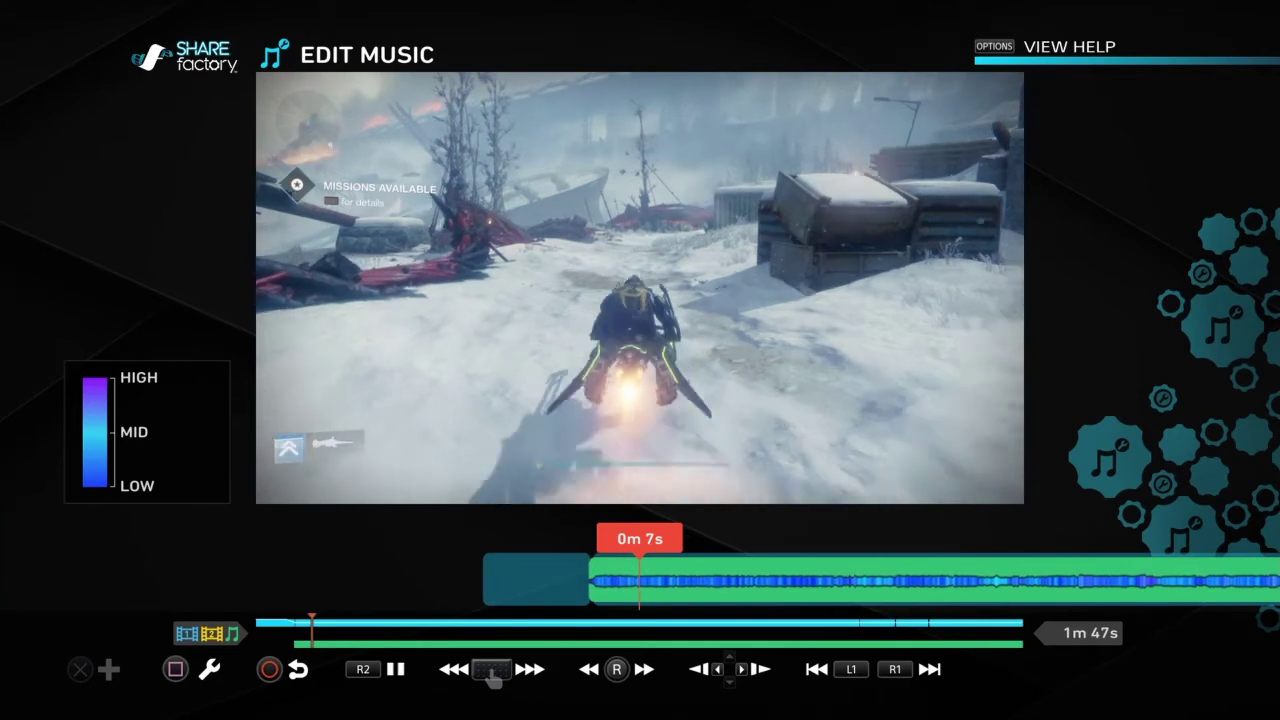
key(space)
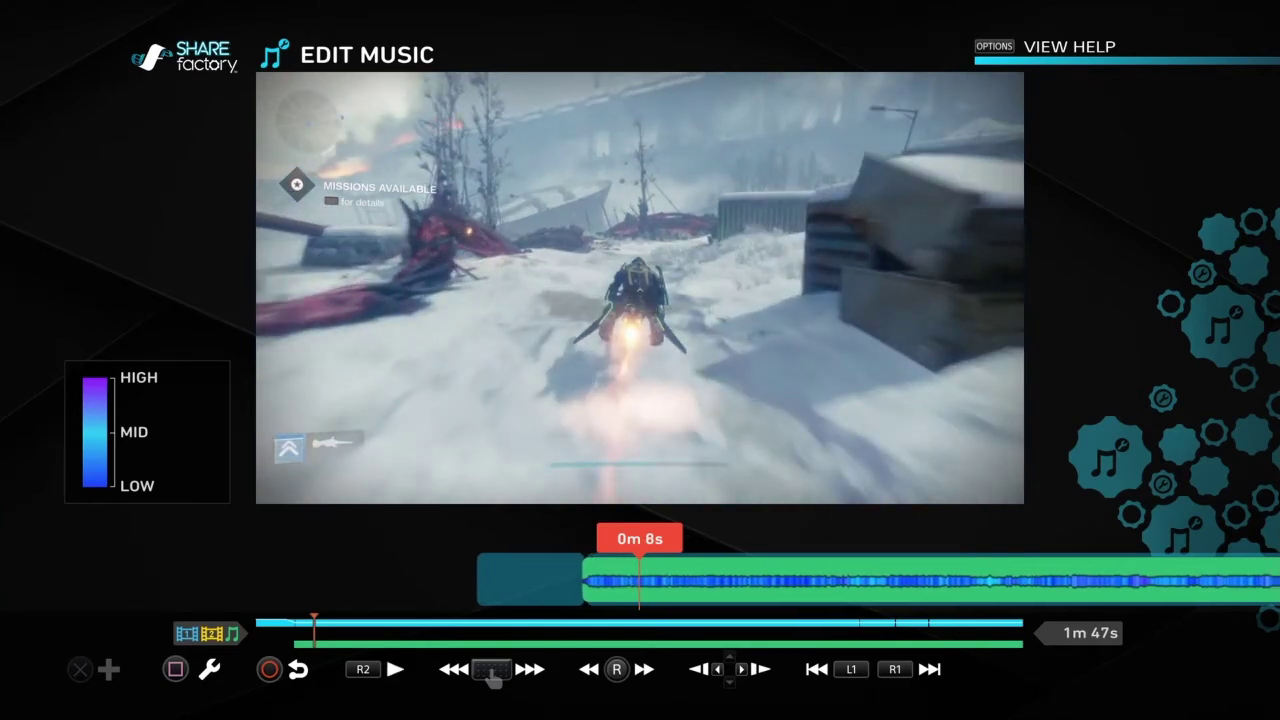
key(Left)
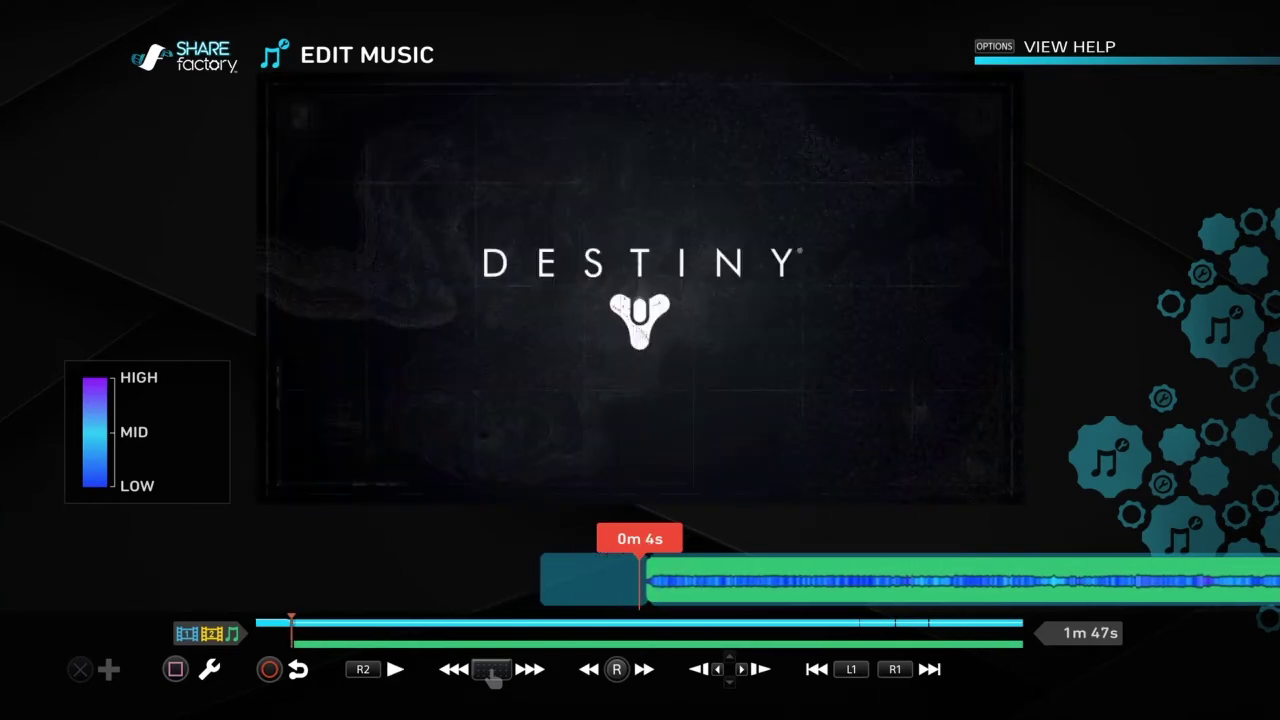
key(space)
key(space)
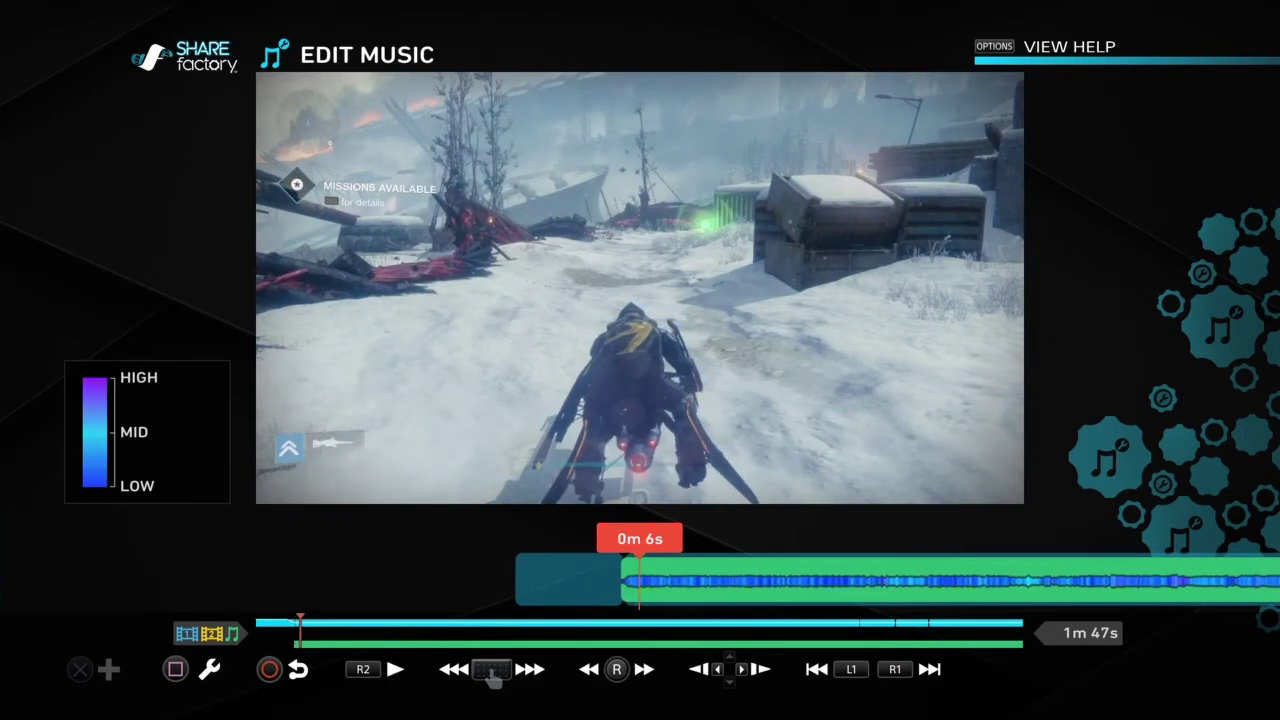
key(Return)
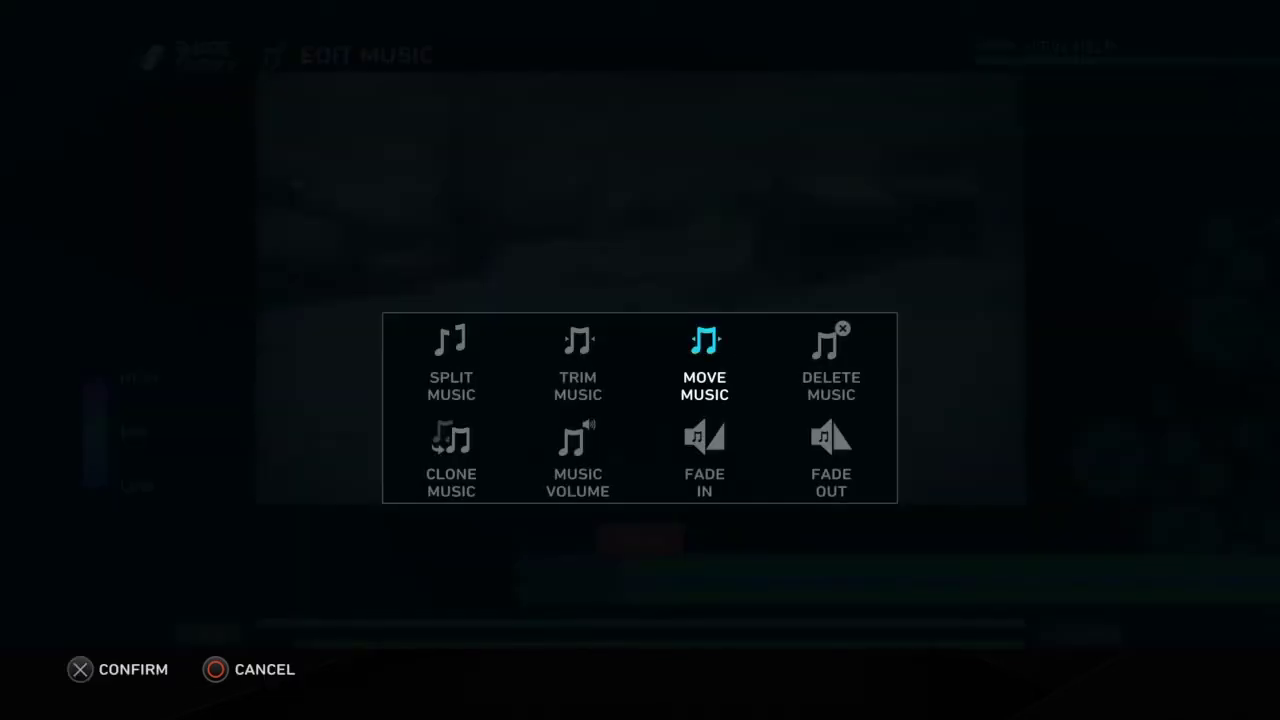
key(Return)
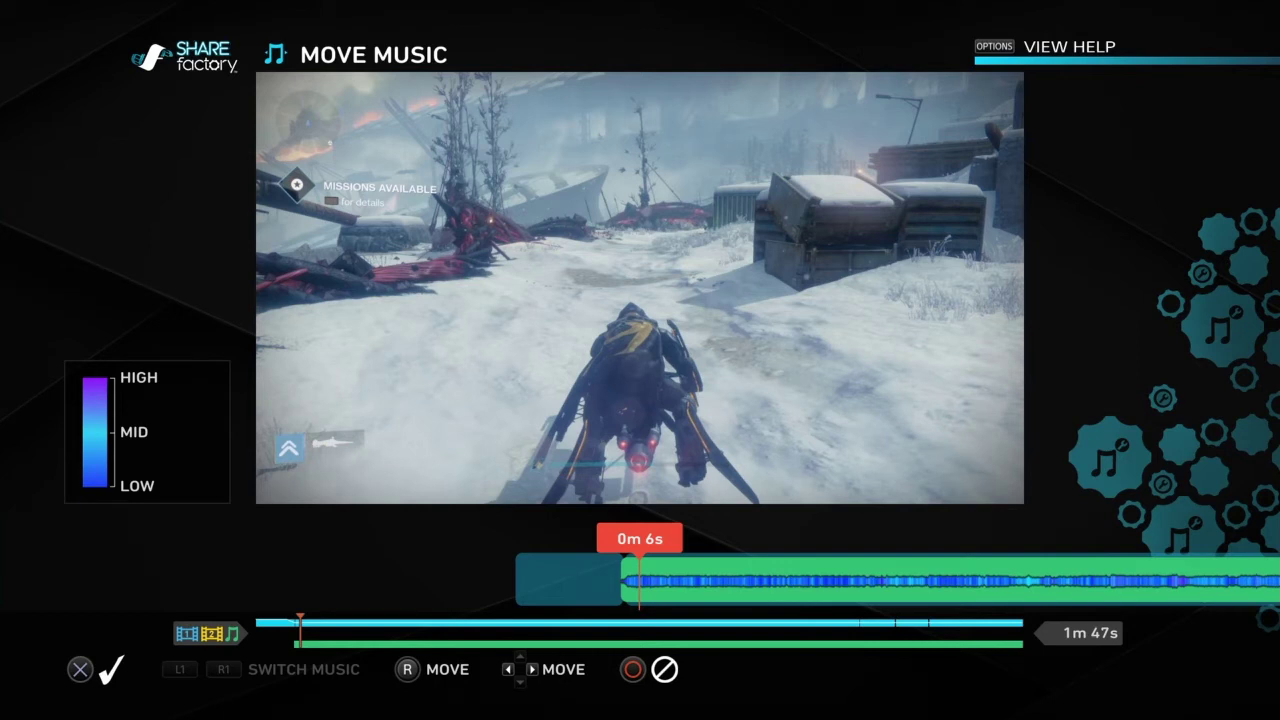
key(Return)
Split the music at 1m 23s, near the end of the main Destiny gameplay clip.
key(Right)
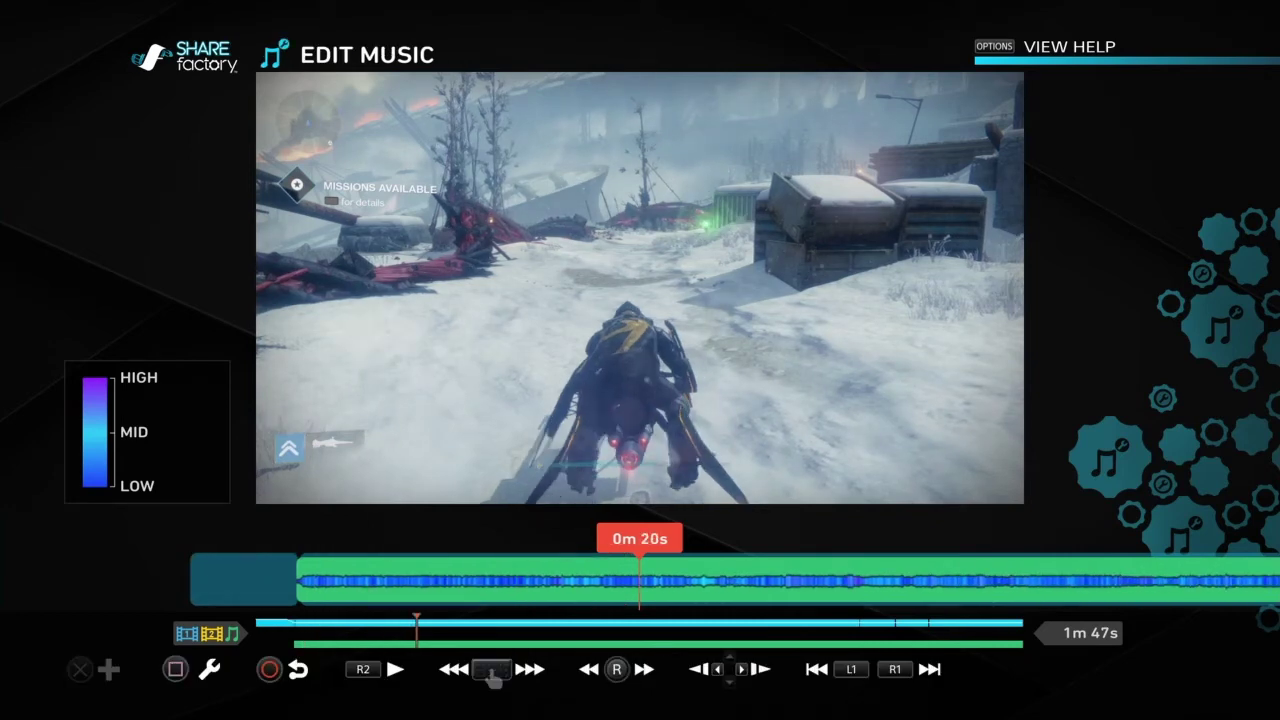
key(Left)
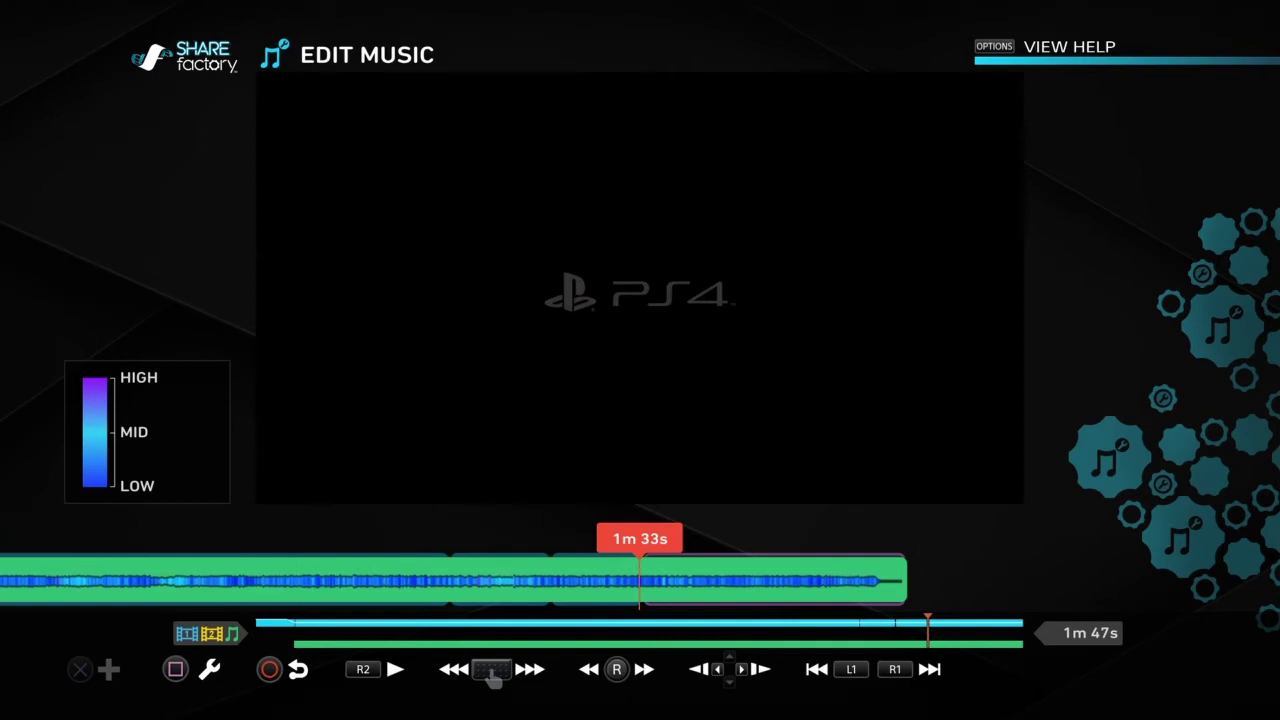
key(Left)
key(Left)
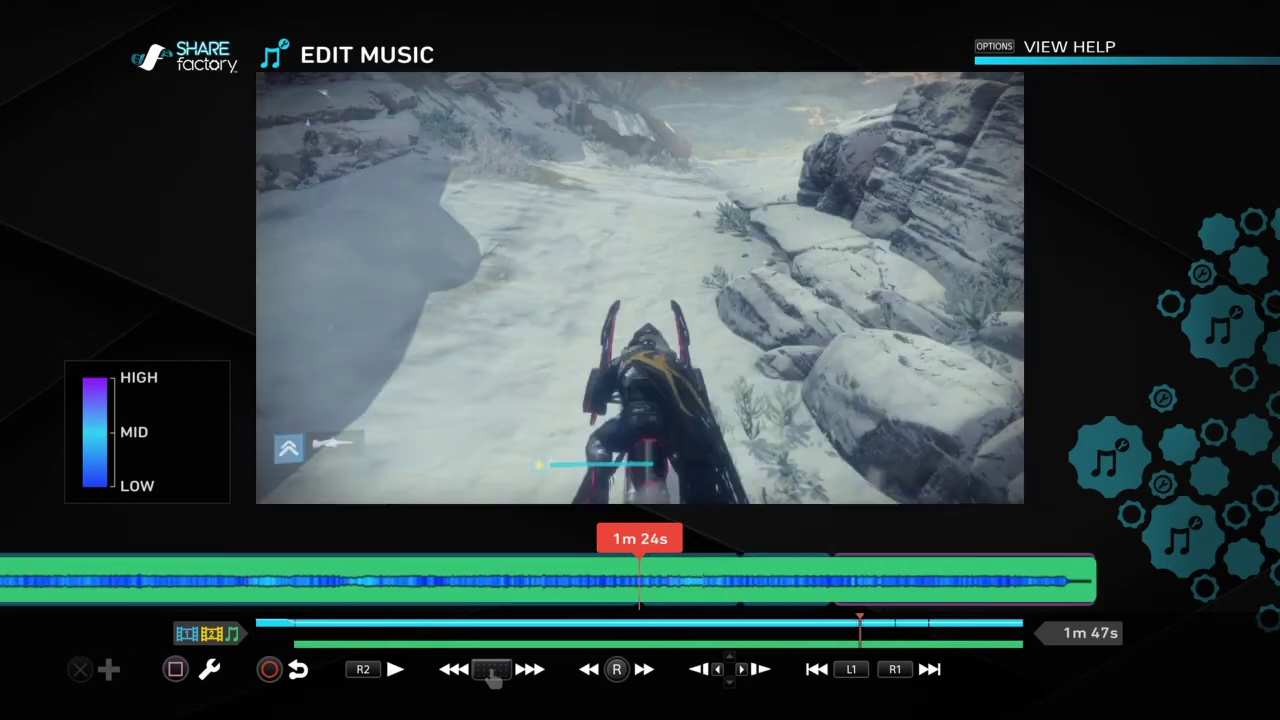
key(Return)
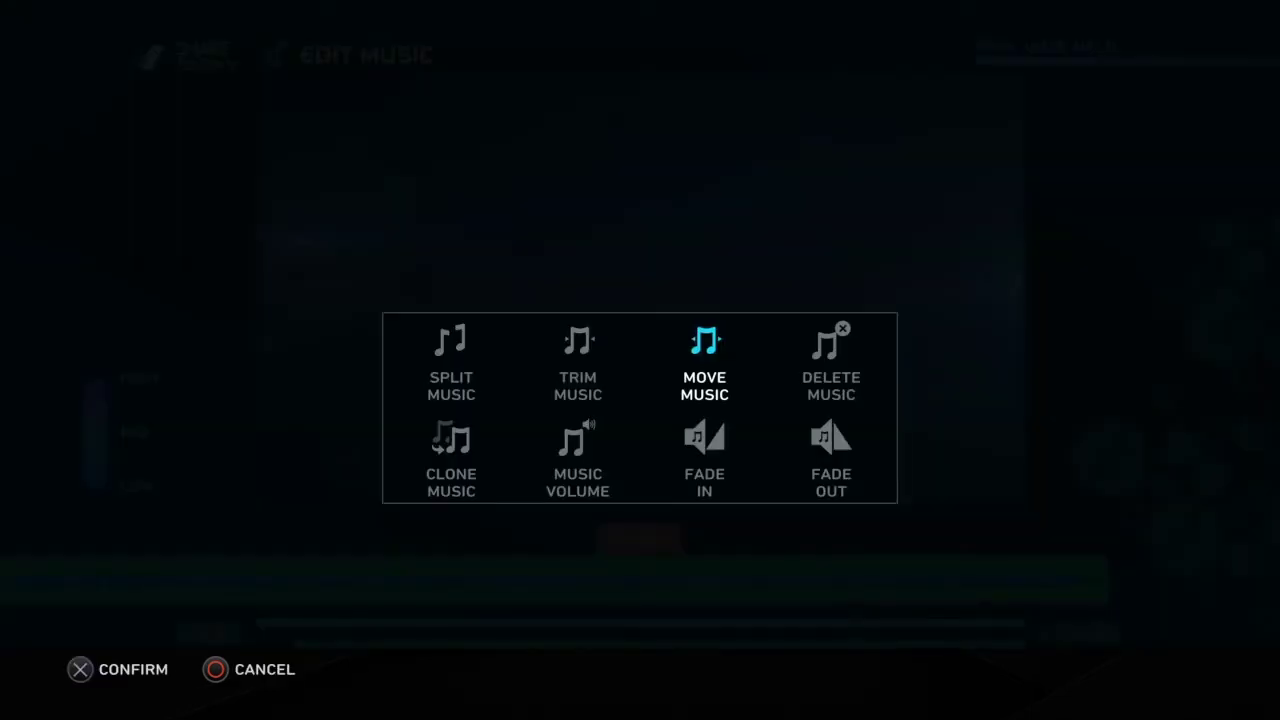
key(Left)
key(Left)
key(Return)
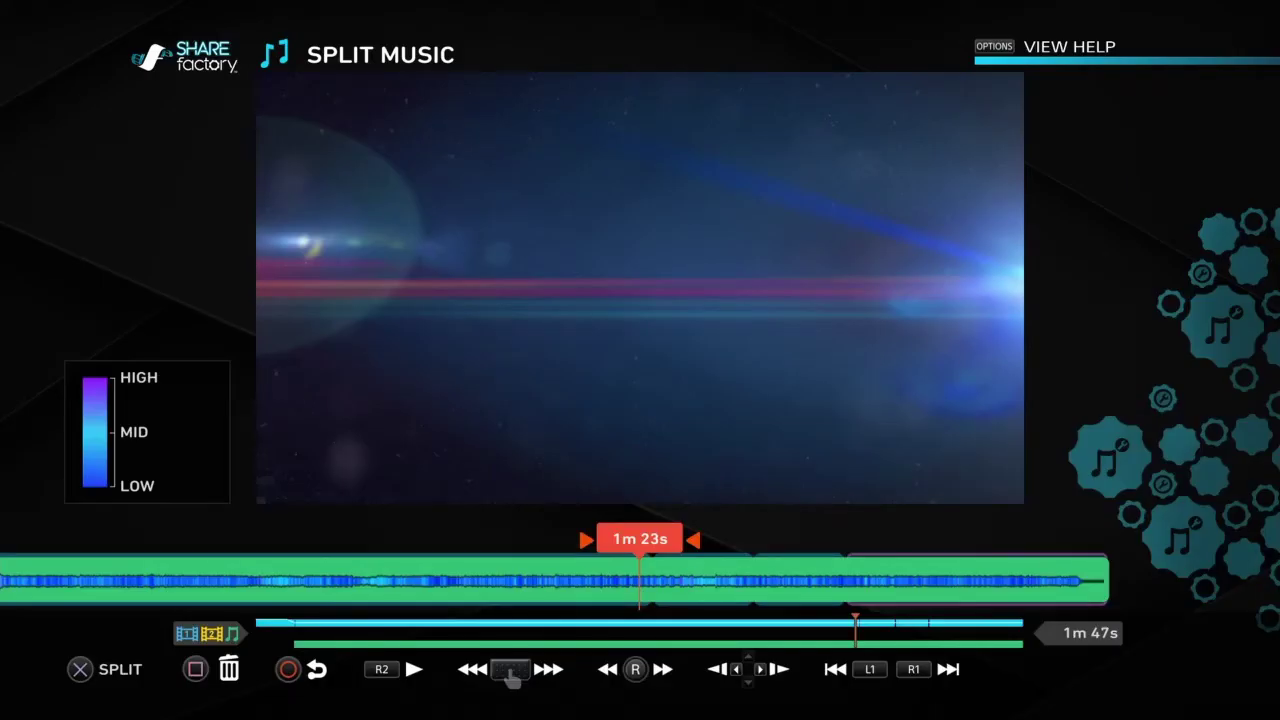
key(Return)
Delete the music after the 1m 23s split and leave split mode.
key(Left)
key(Return)
key(space)
key(Escape)
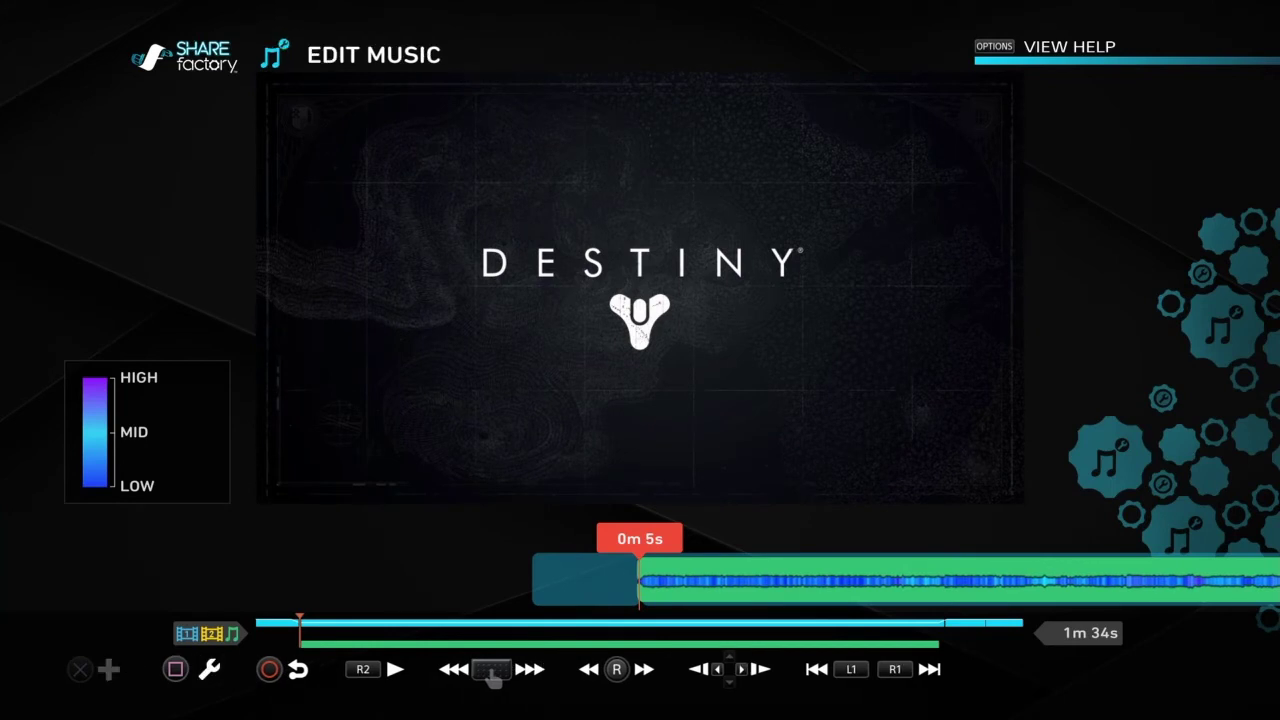
Move the DRIVECLUB music so that it starts at 0m 7s, as the bike sets off in the main Destiny clip.
key(Return)
key(Right)
key(Right)
key(Return)
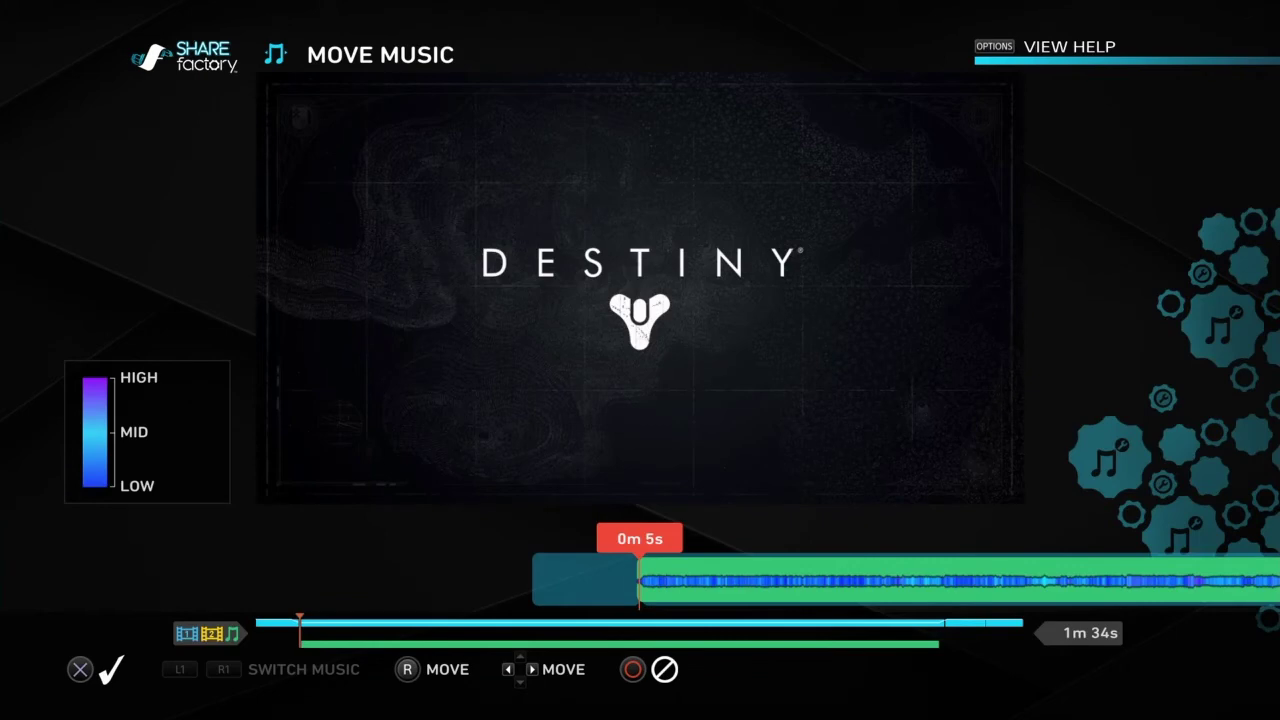
key(Right)
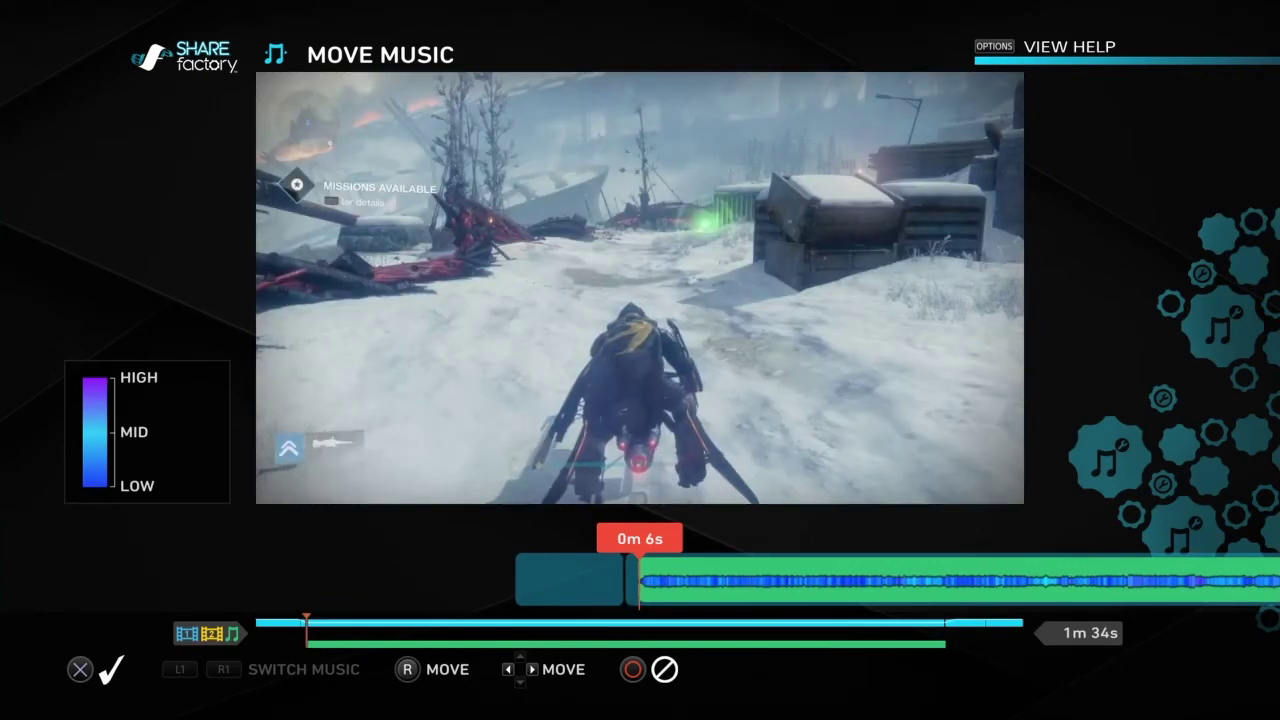
key(Right)
key(Right)
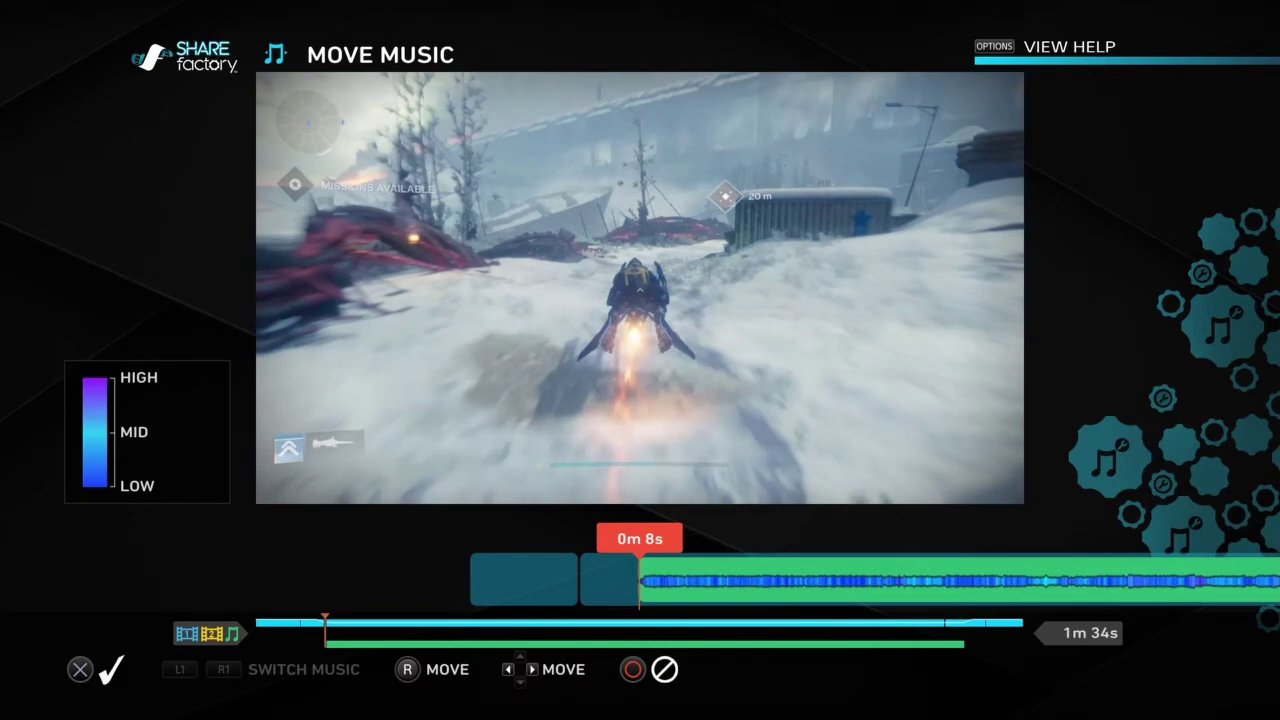
key(Left)
key(Left)
key(Left)
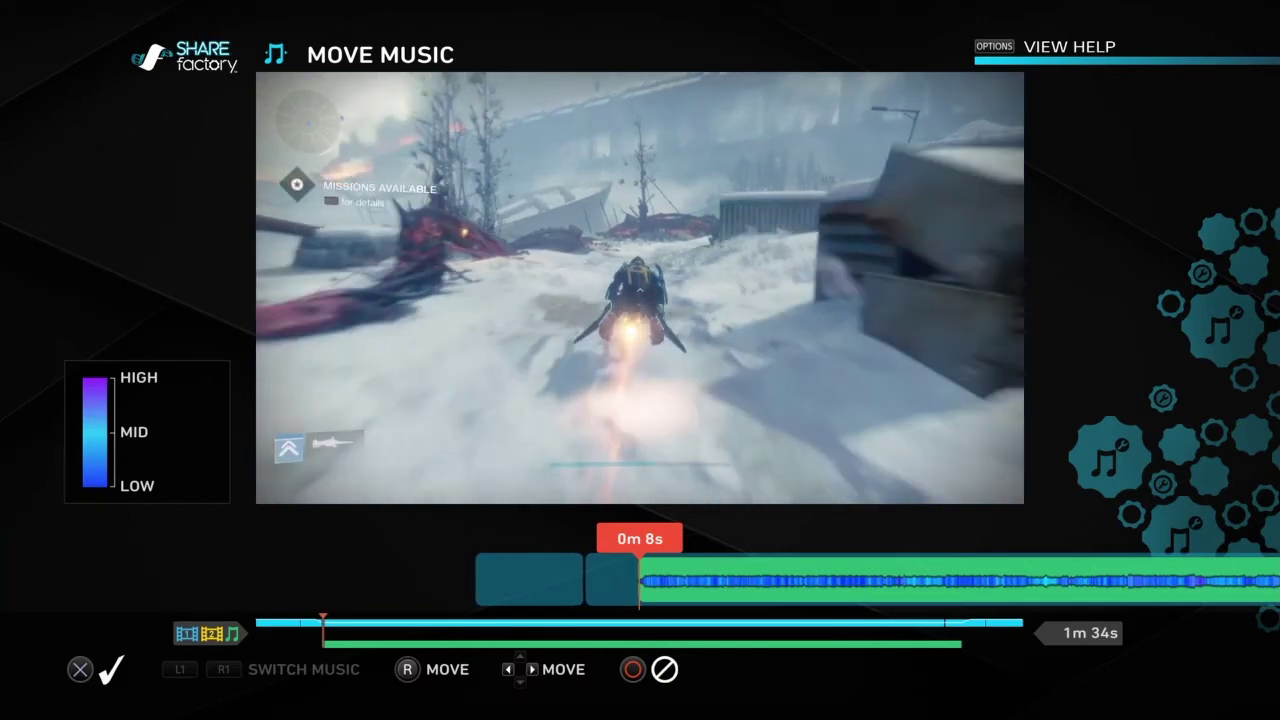
key(Left)
key(Left)
key(Left)
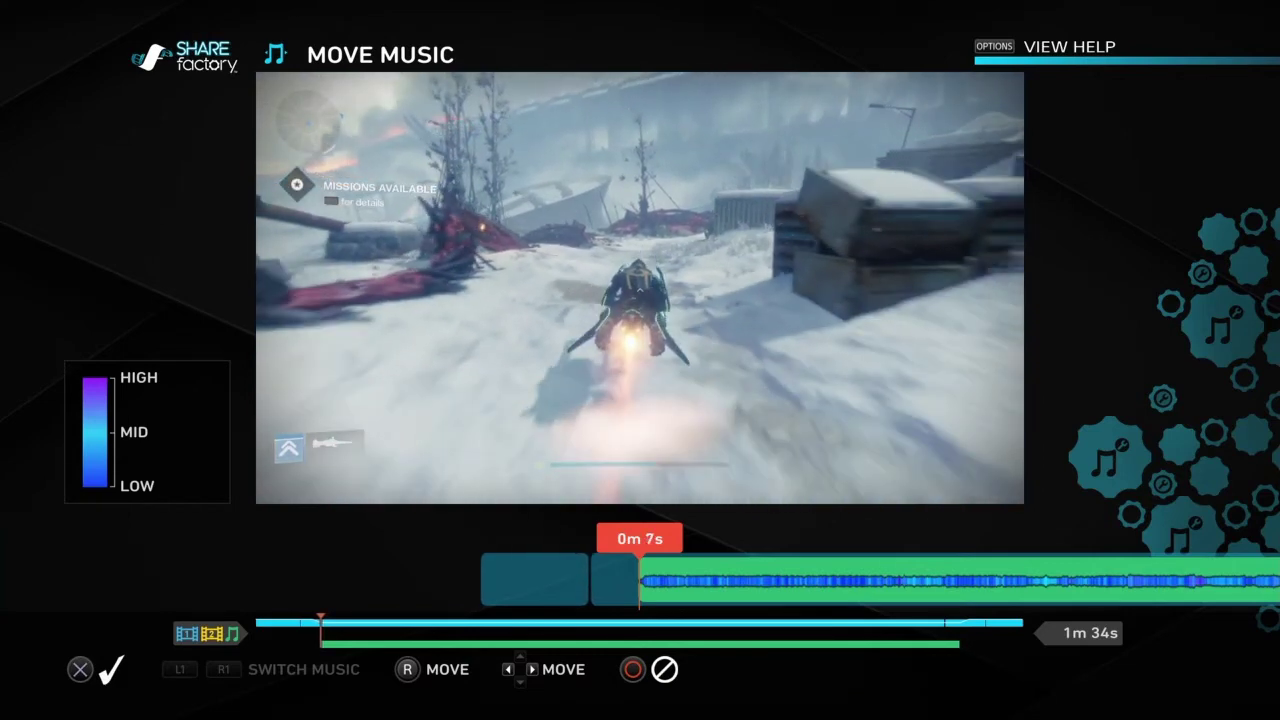
key(Left)
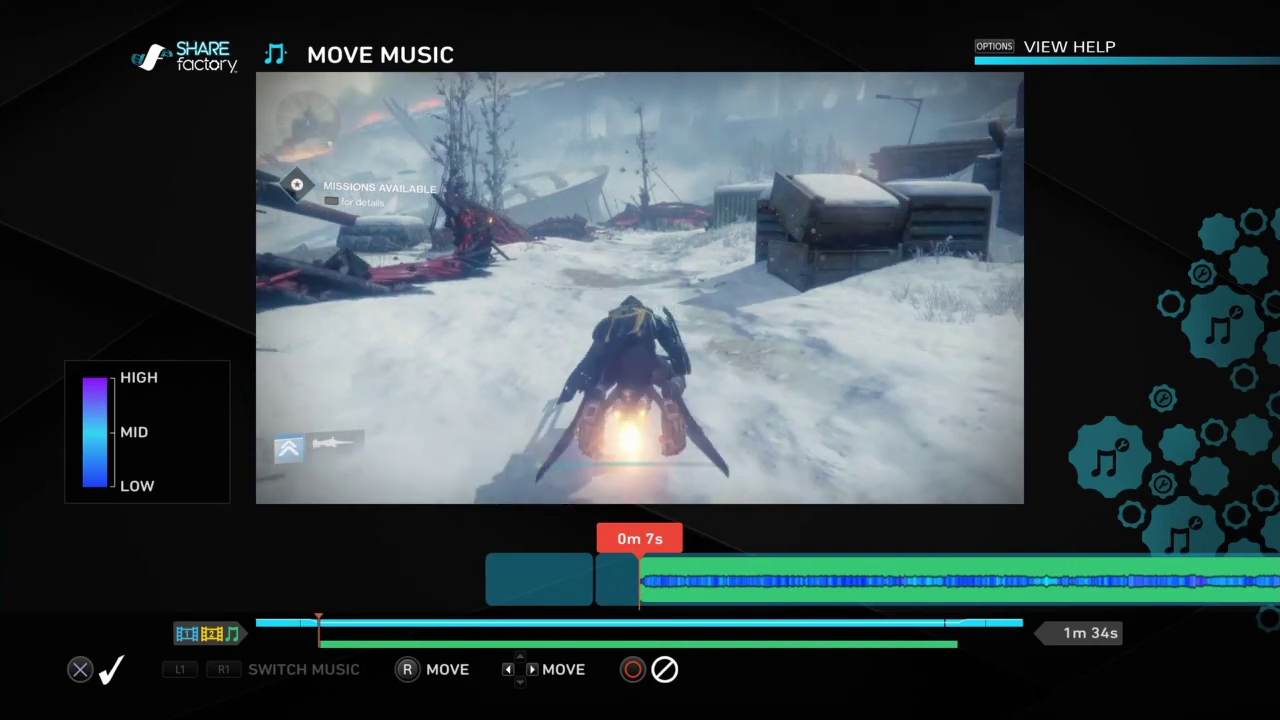
key(Left)
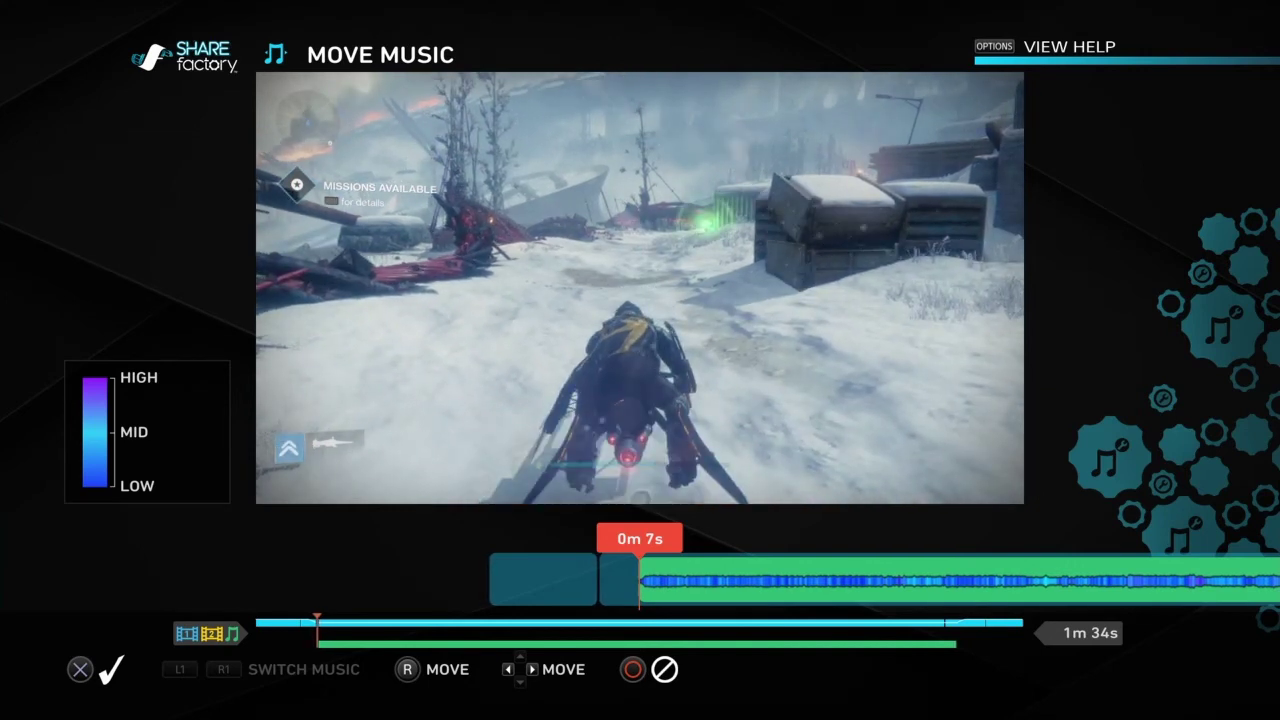
key(Return)
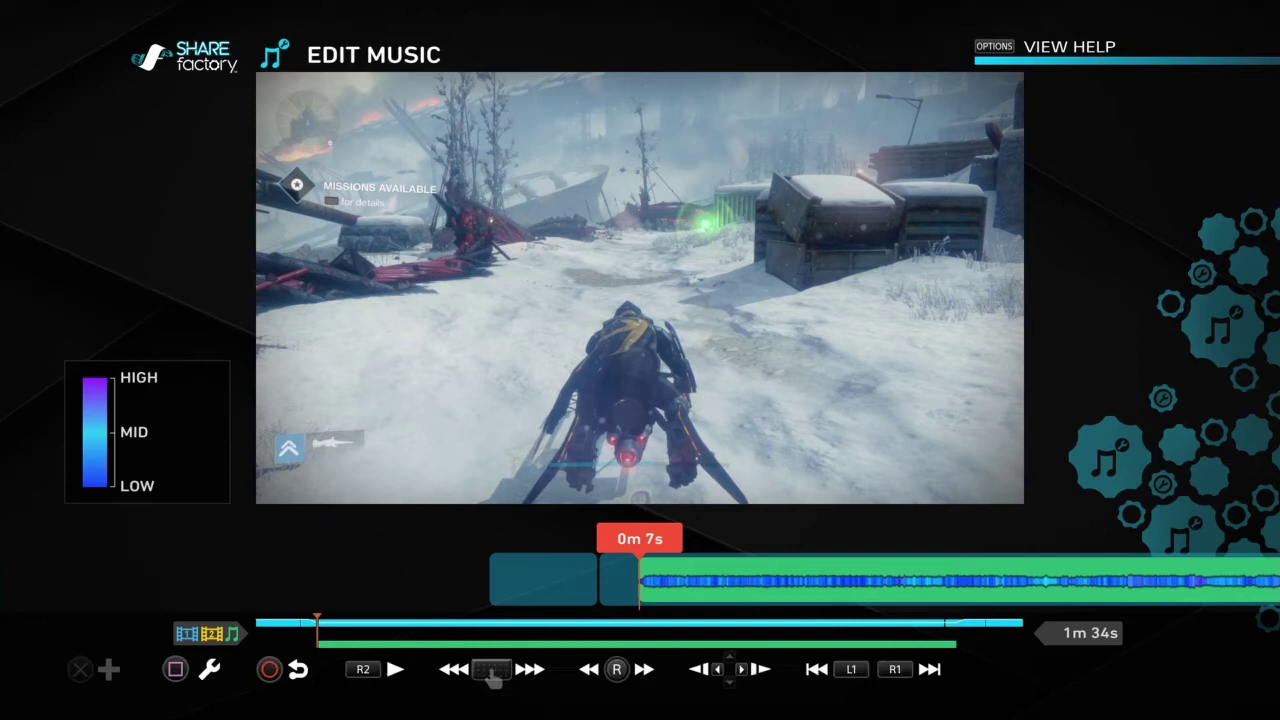
Play the project from the start to 0m 36s and split the music there.
key(Home)
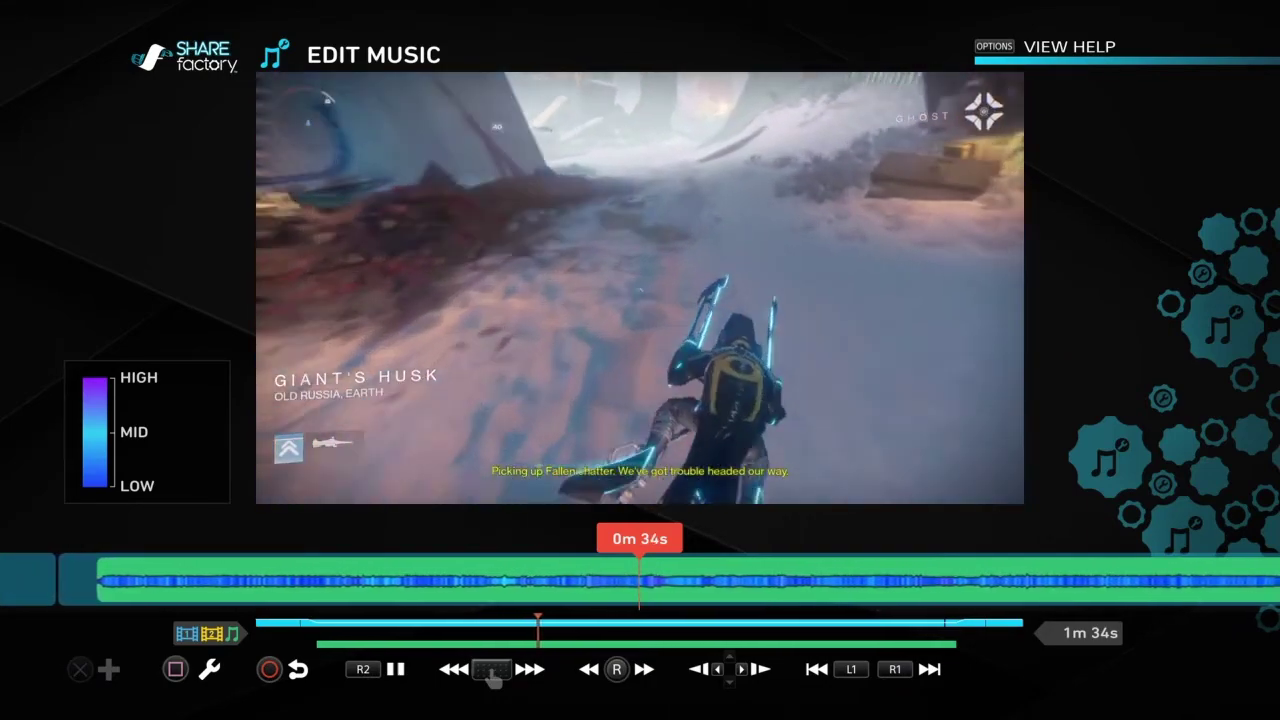
key(space)
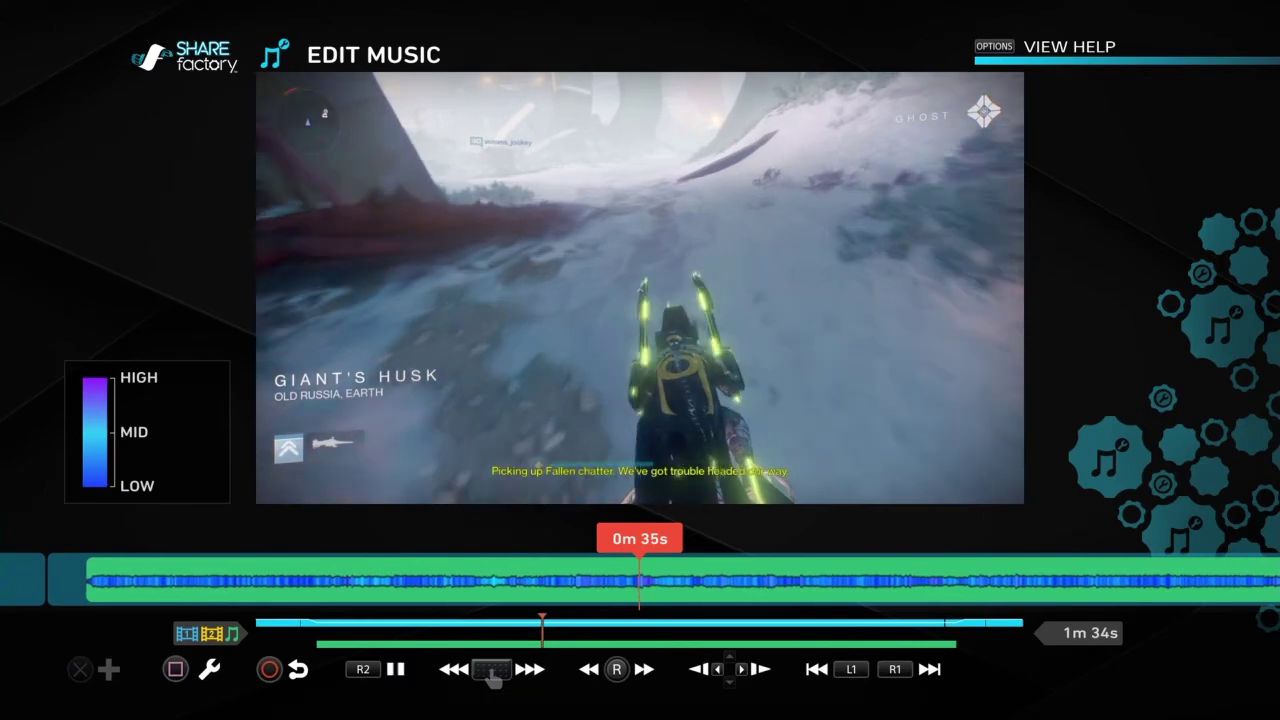
key(space)
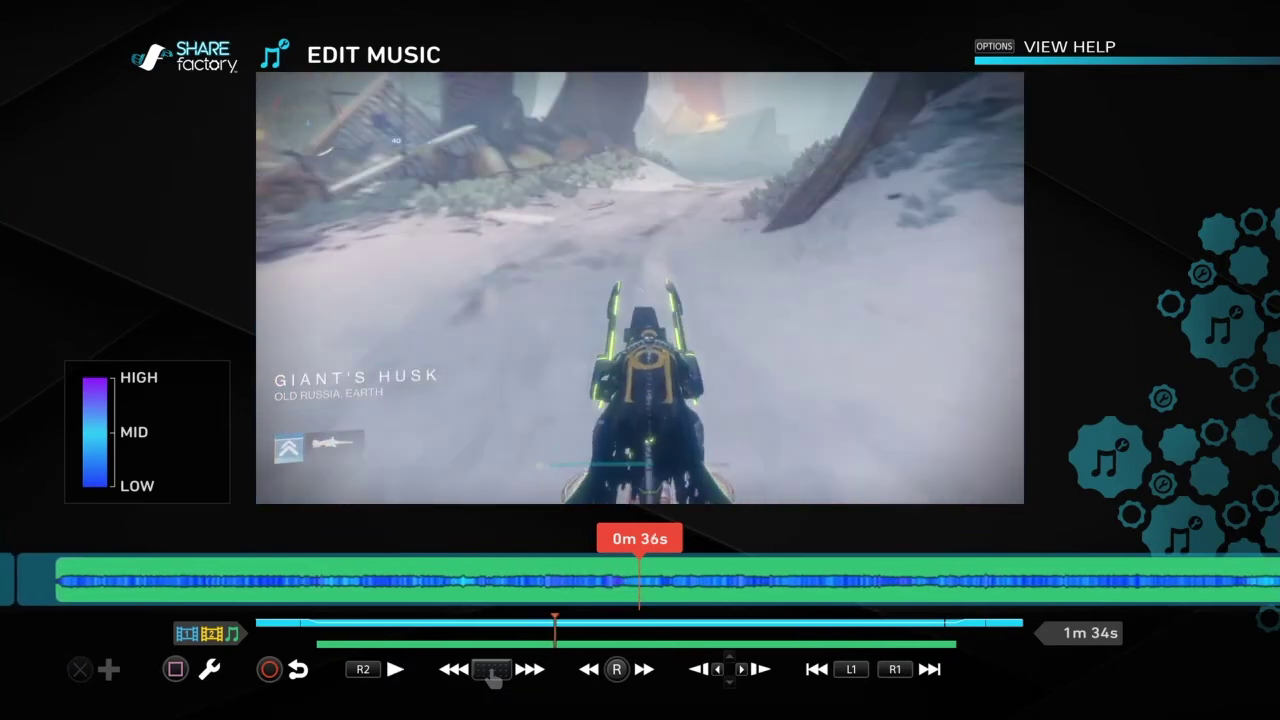
key(Return)
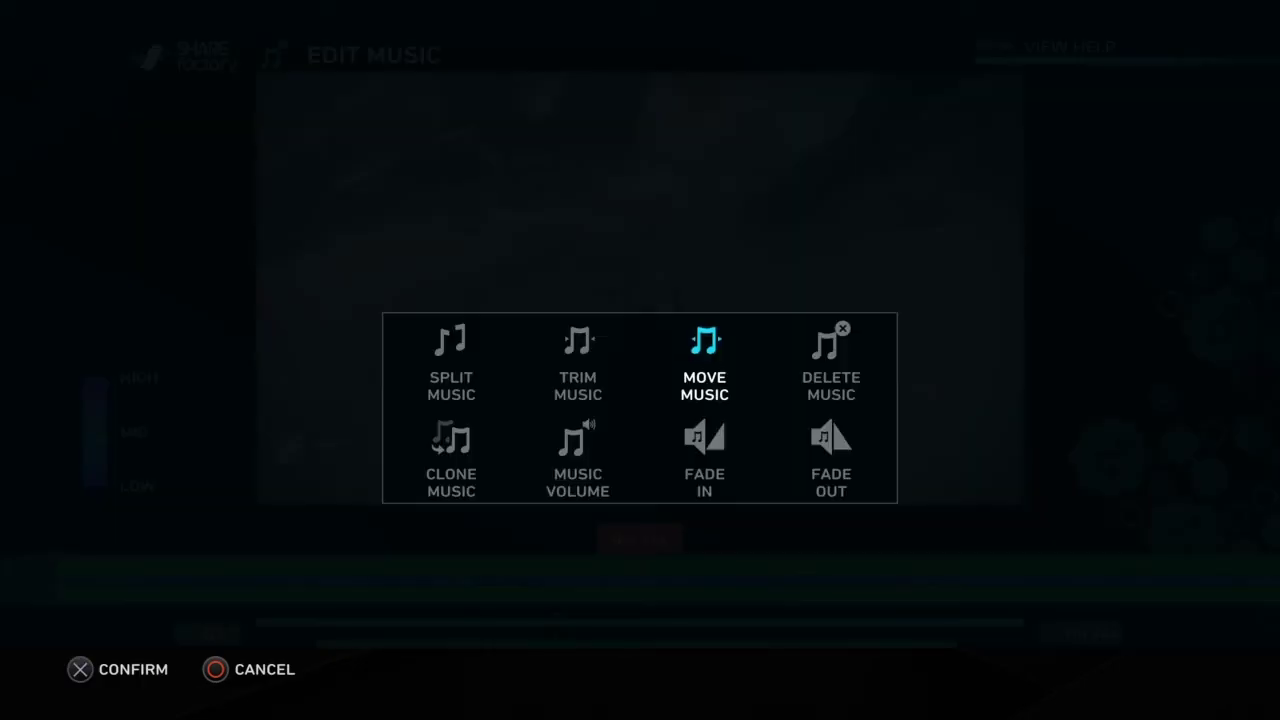
key(Left)
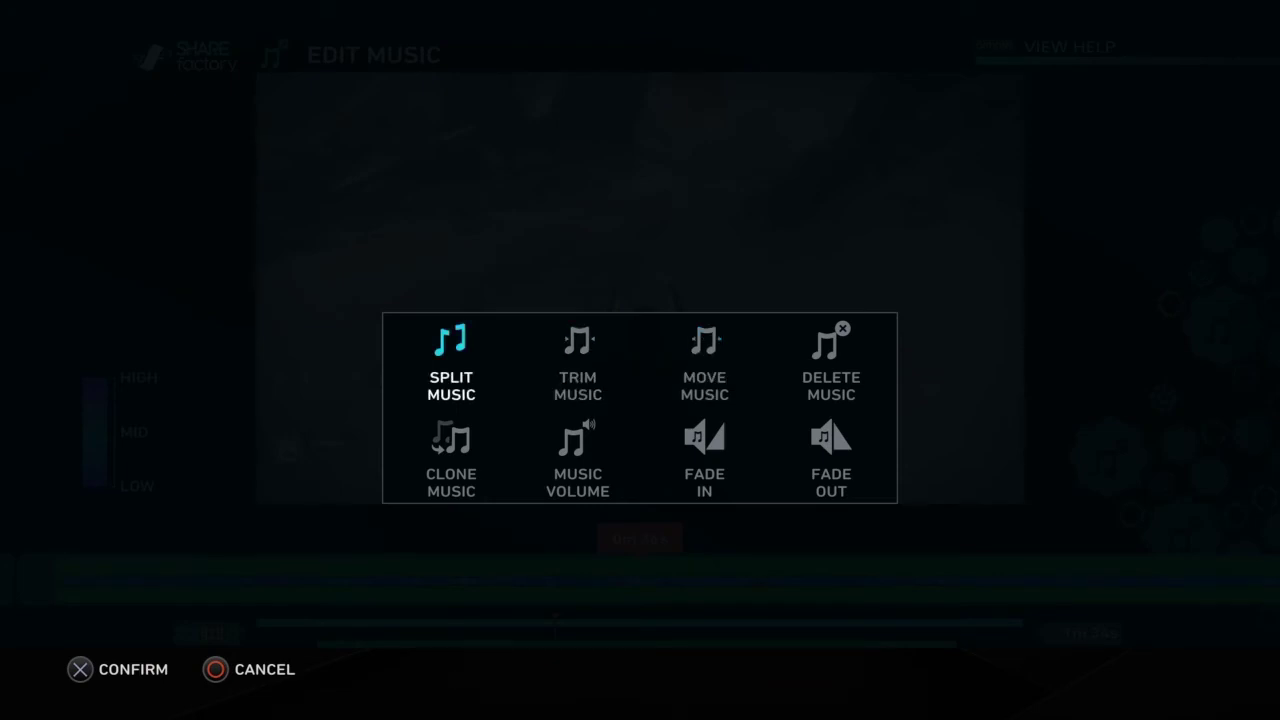
key(Return)
key(Return)
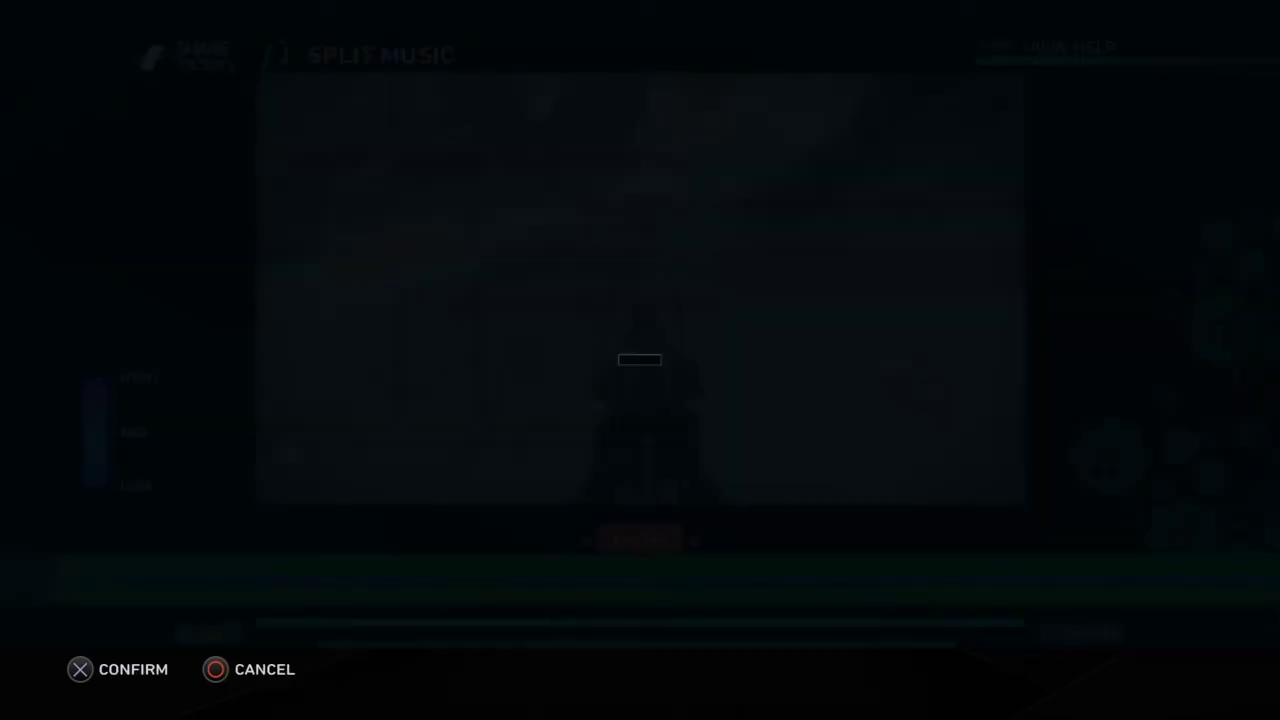
key(Return)
Delete the music that follows the 0m 36s split.
key(Right)
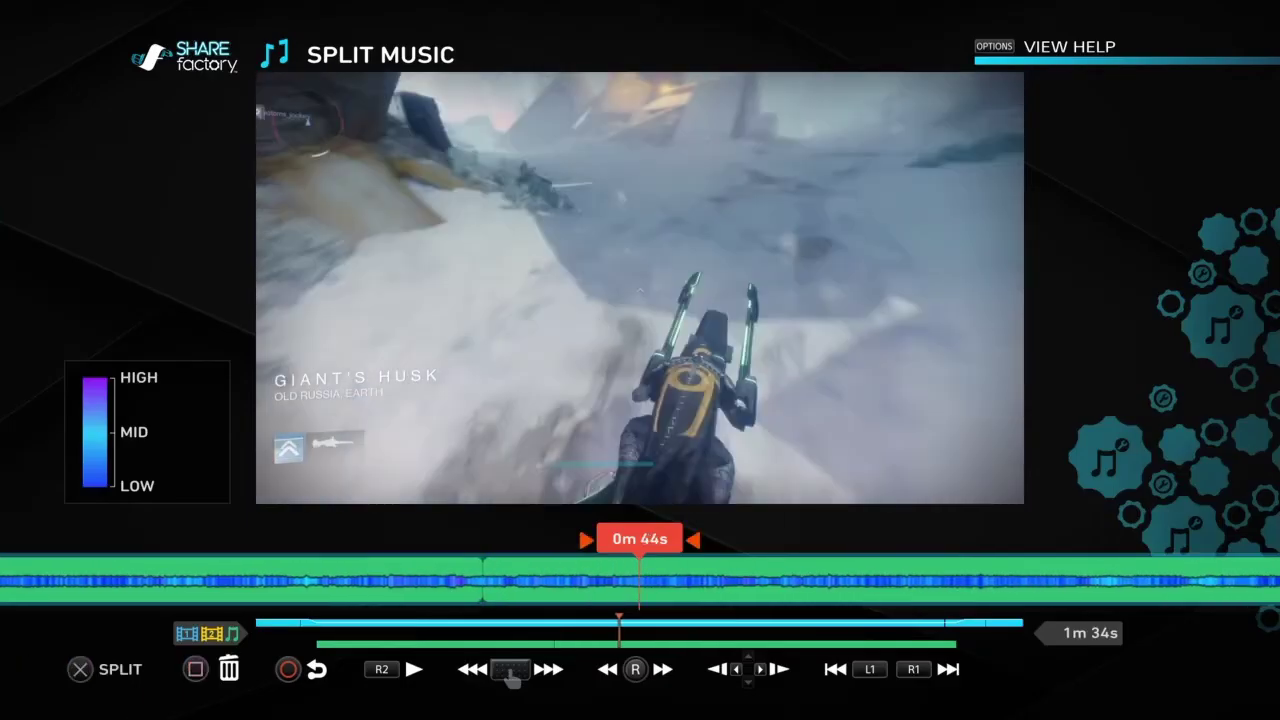
key(Delete)
key(Left)
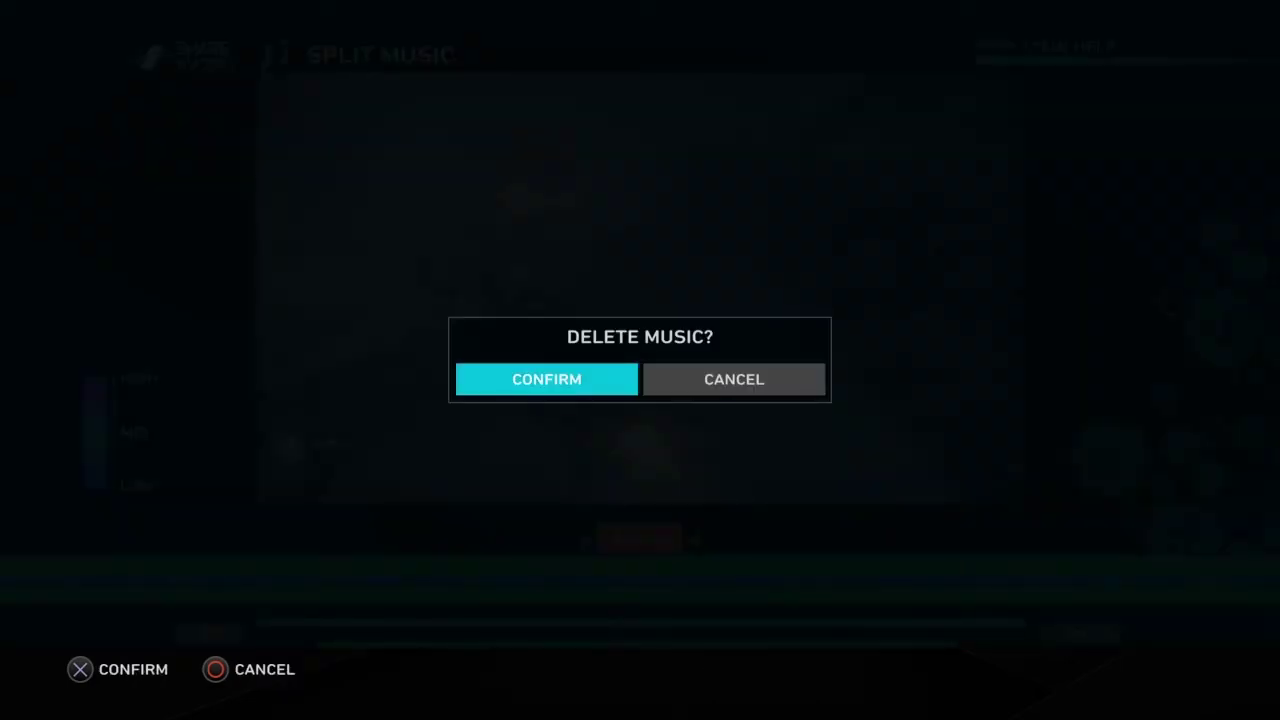
key(Return)
Play the project from the start through the end of the shortened music to check the sync, and leave split mode.
key(Left)
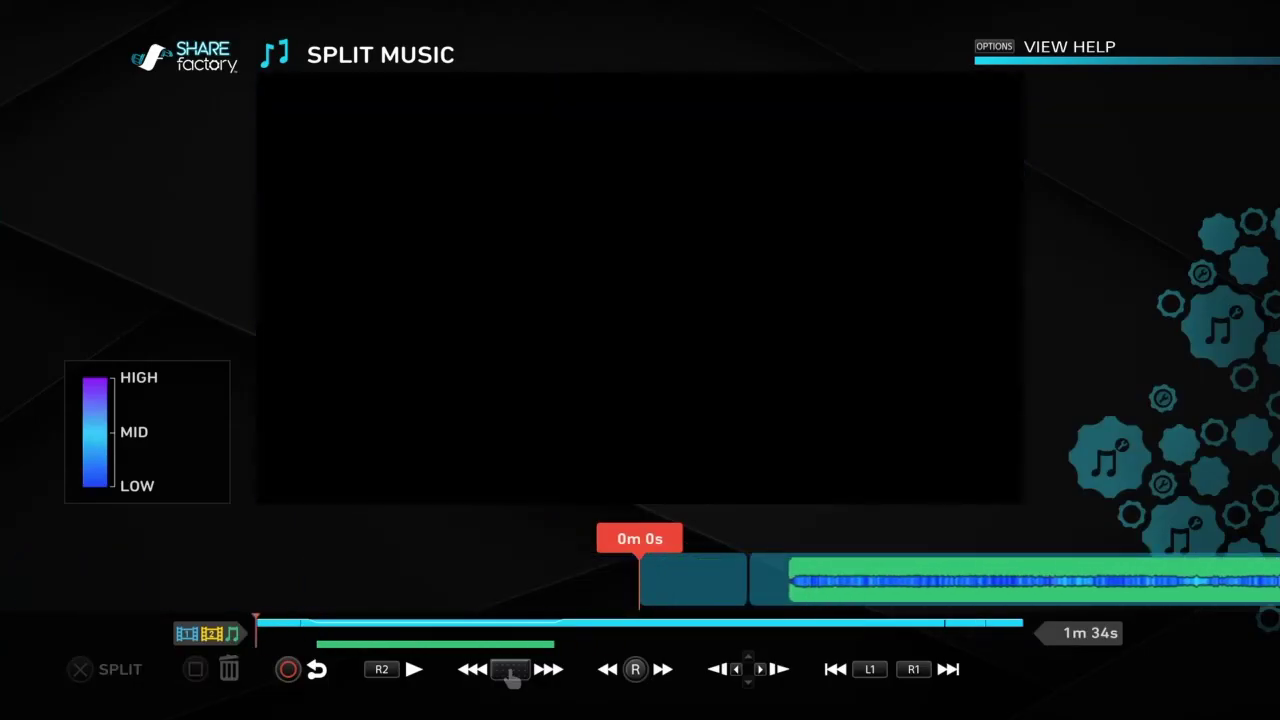
key(space)
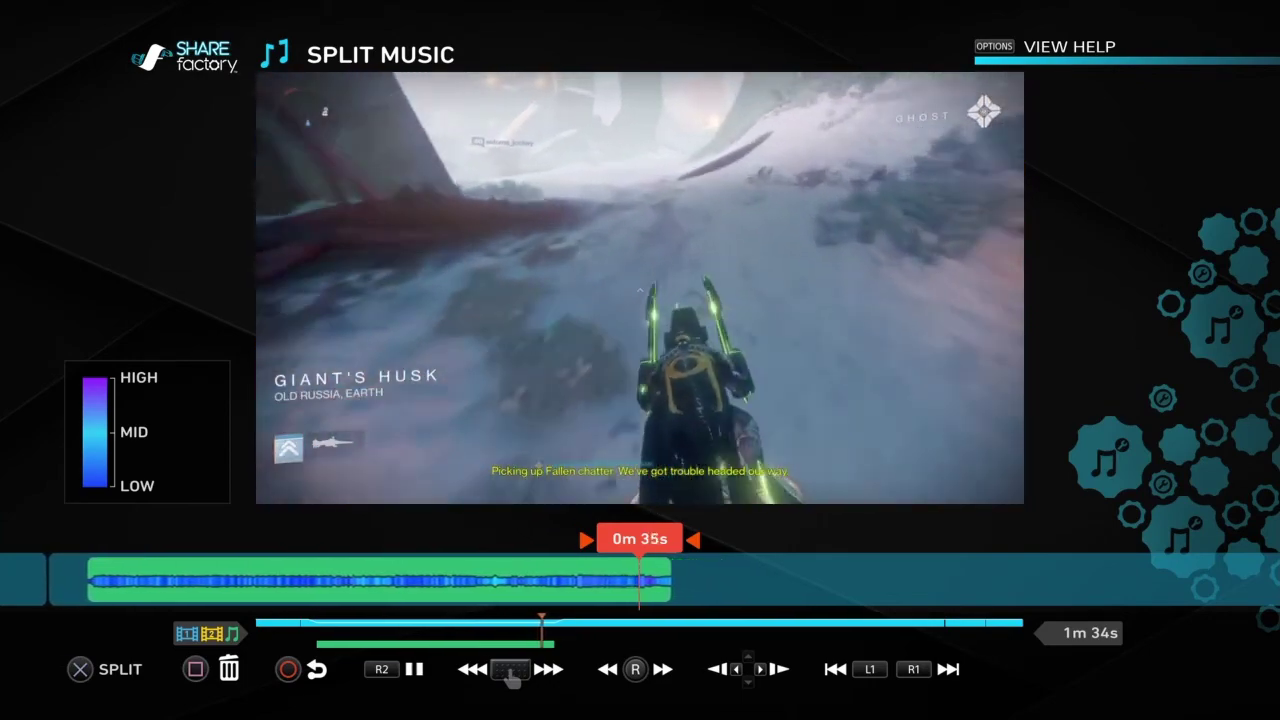
key(space)
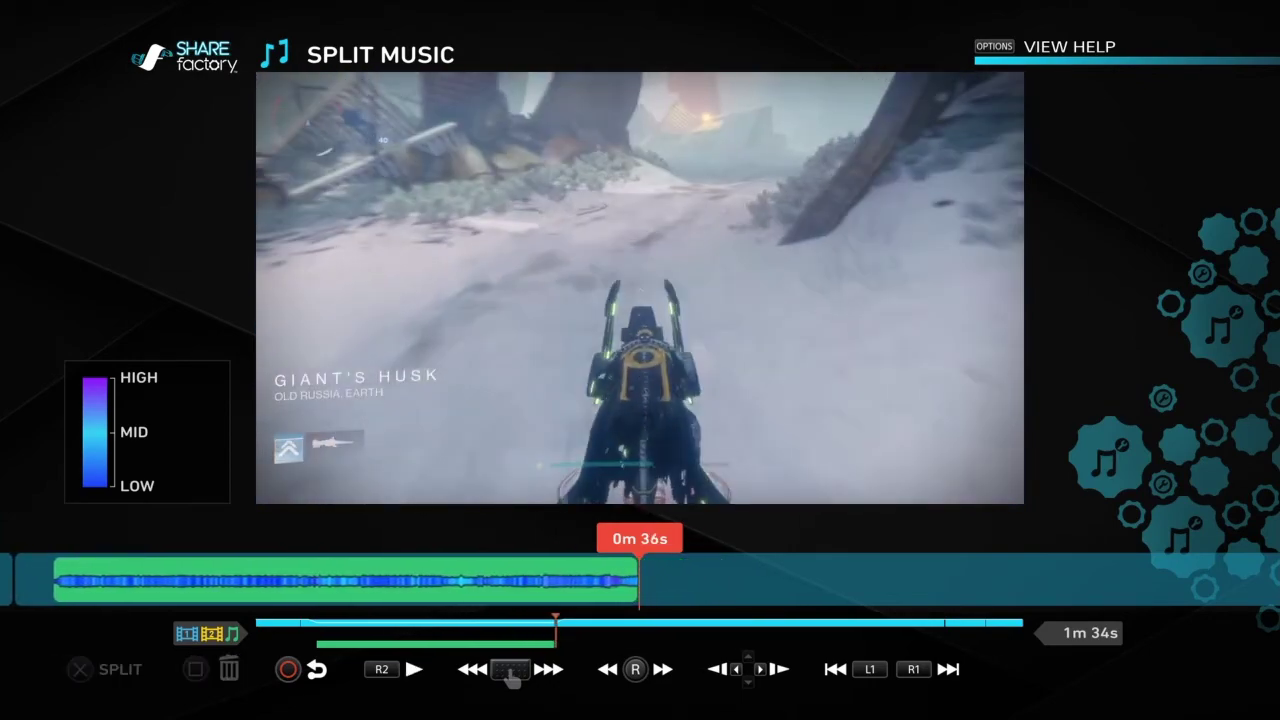
key(Escape)
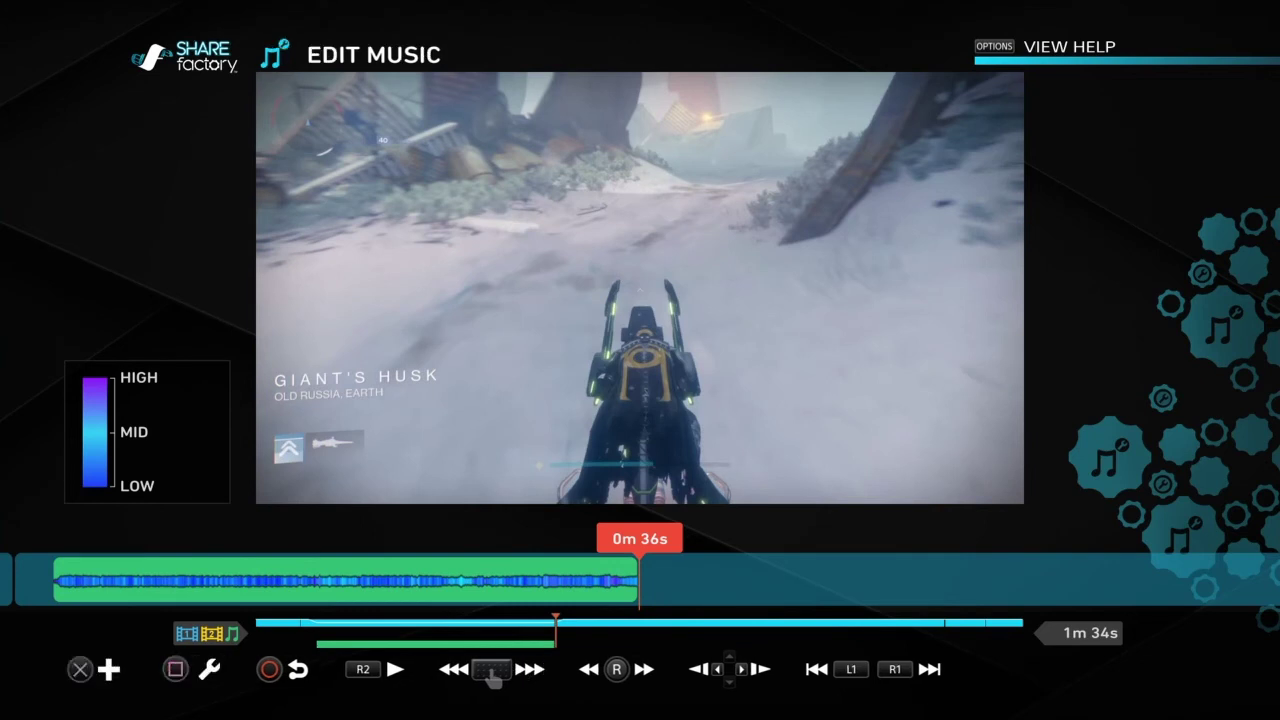
key(Return)
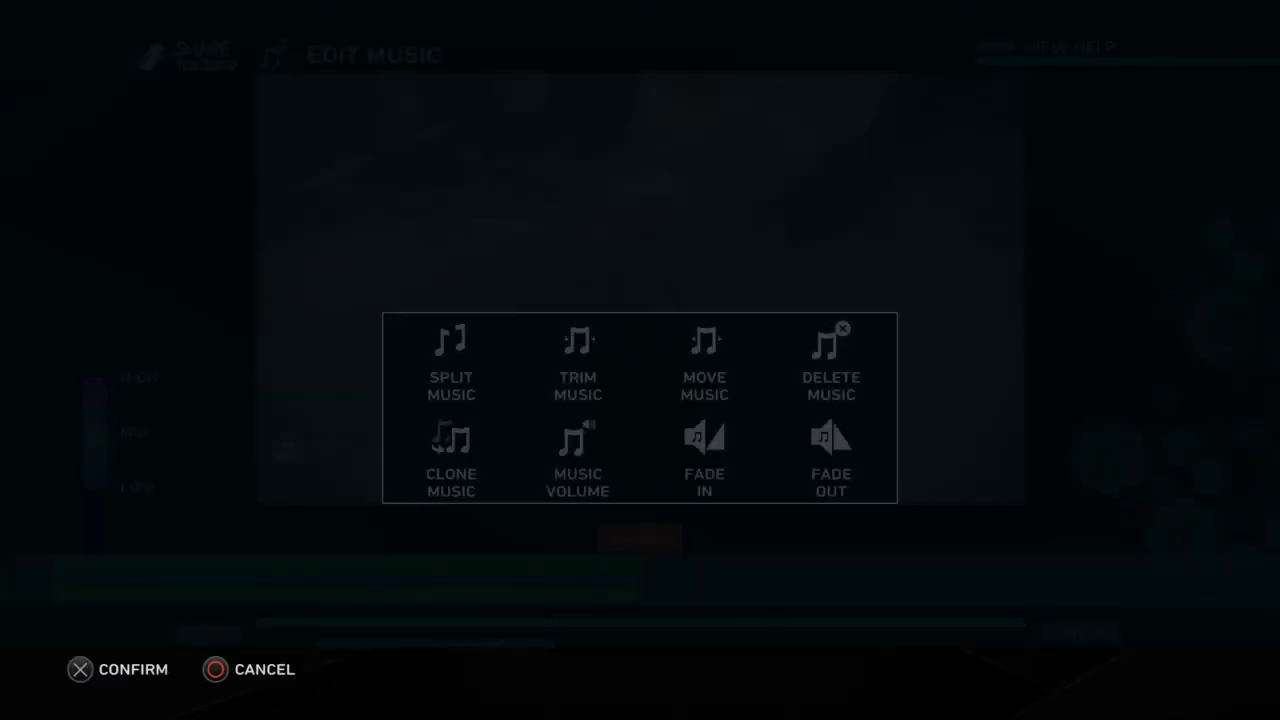
key(Escape)
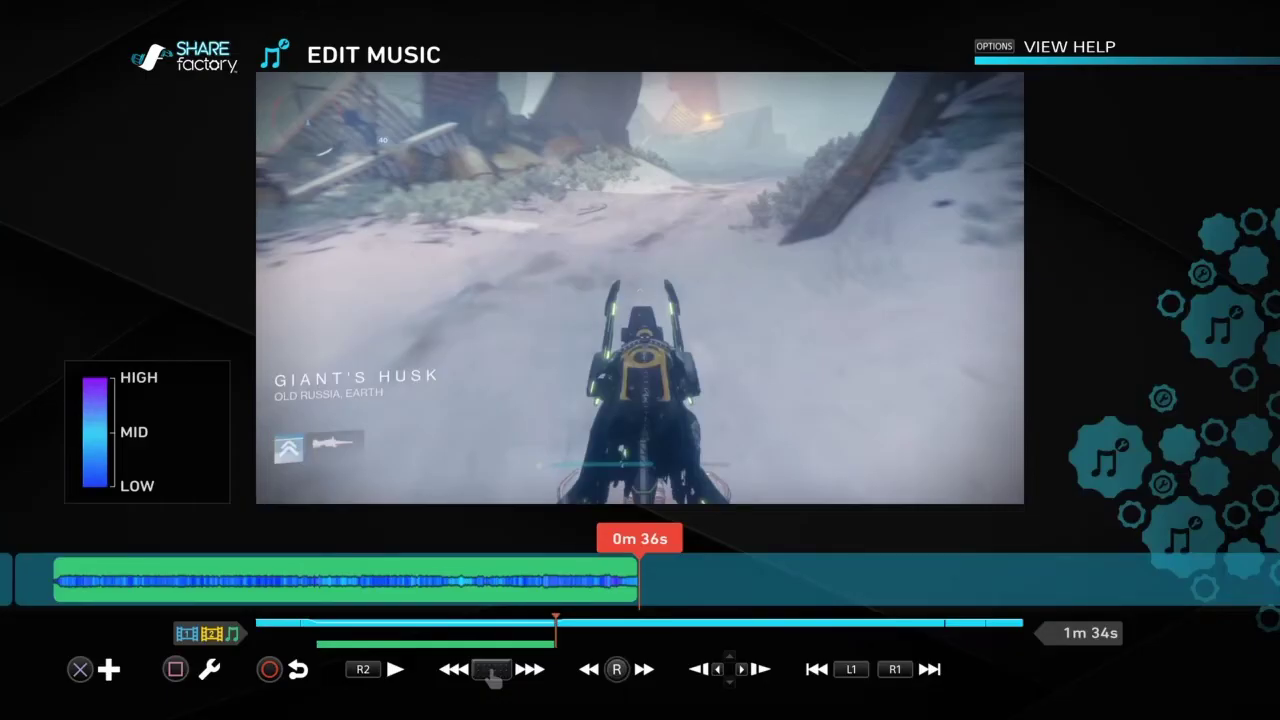
key(Return)
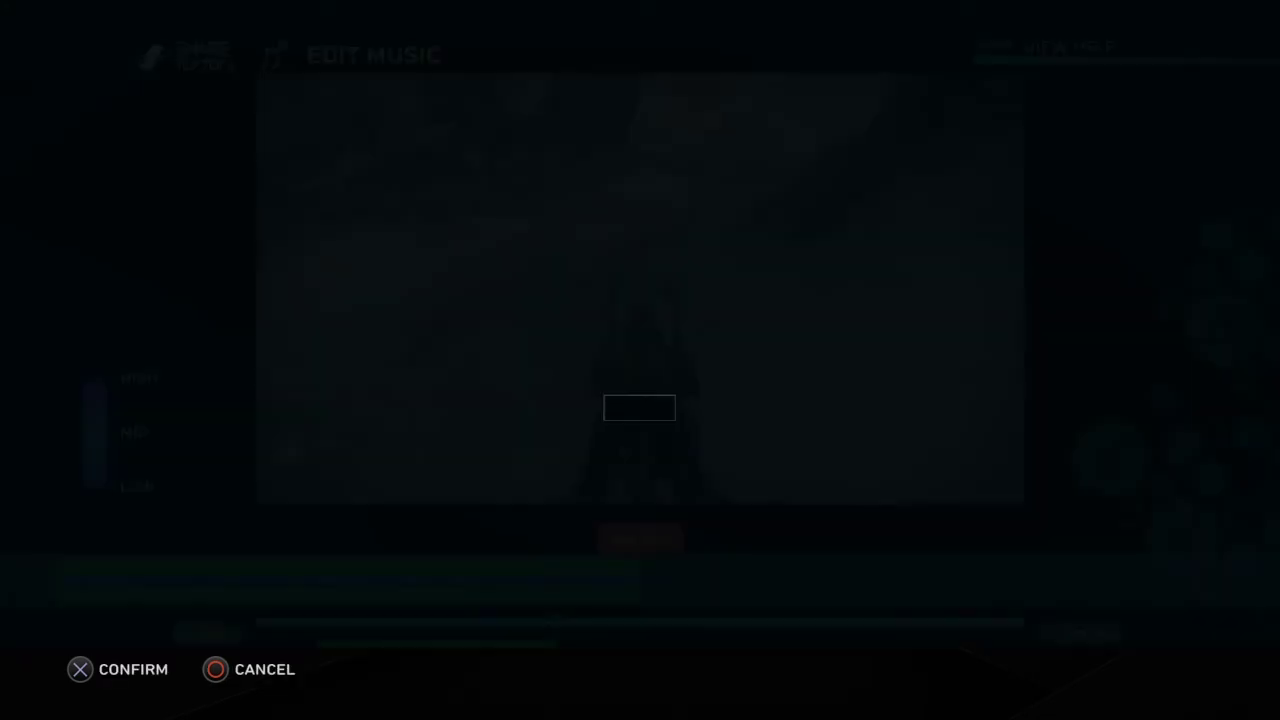
key(Escape)
Return to the main timeline and split the main Destiny gameplay clip at 0m 36s, where the music ends.
key(Escape)
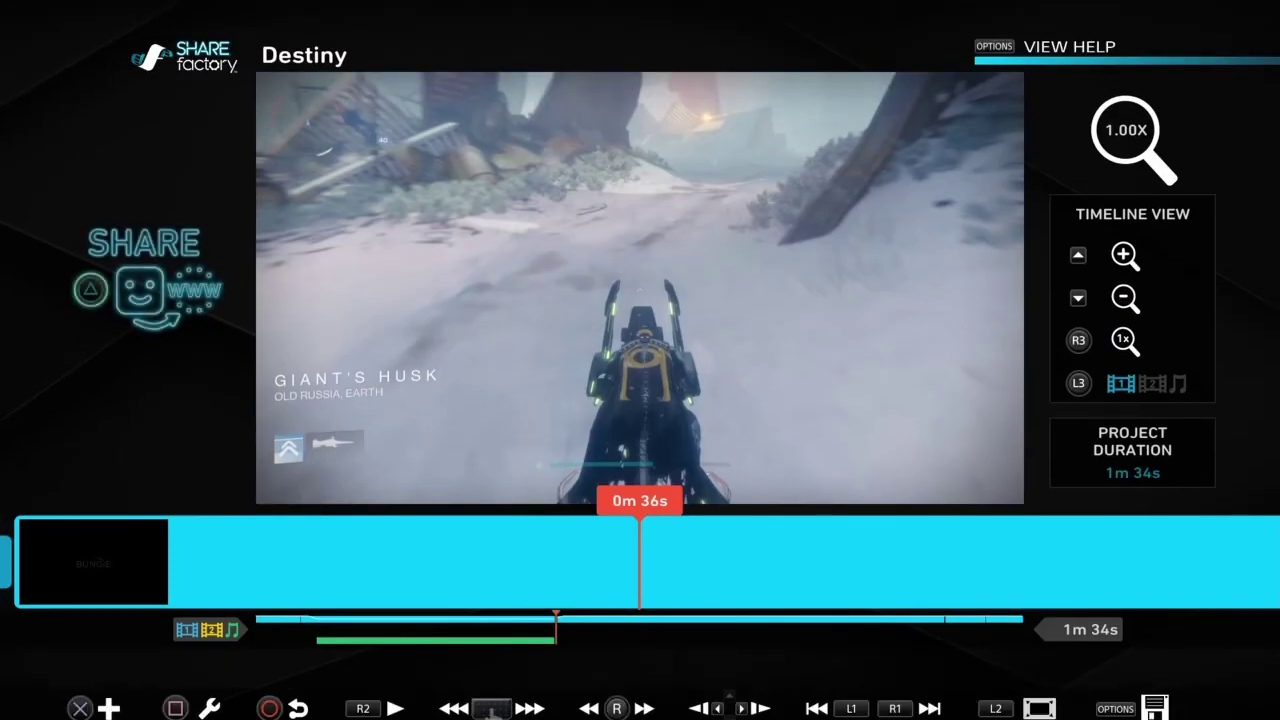
key(Return)
key(Up)
key(Left)
key(Left)
key(Left)
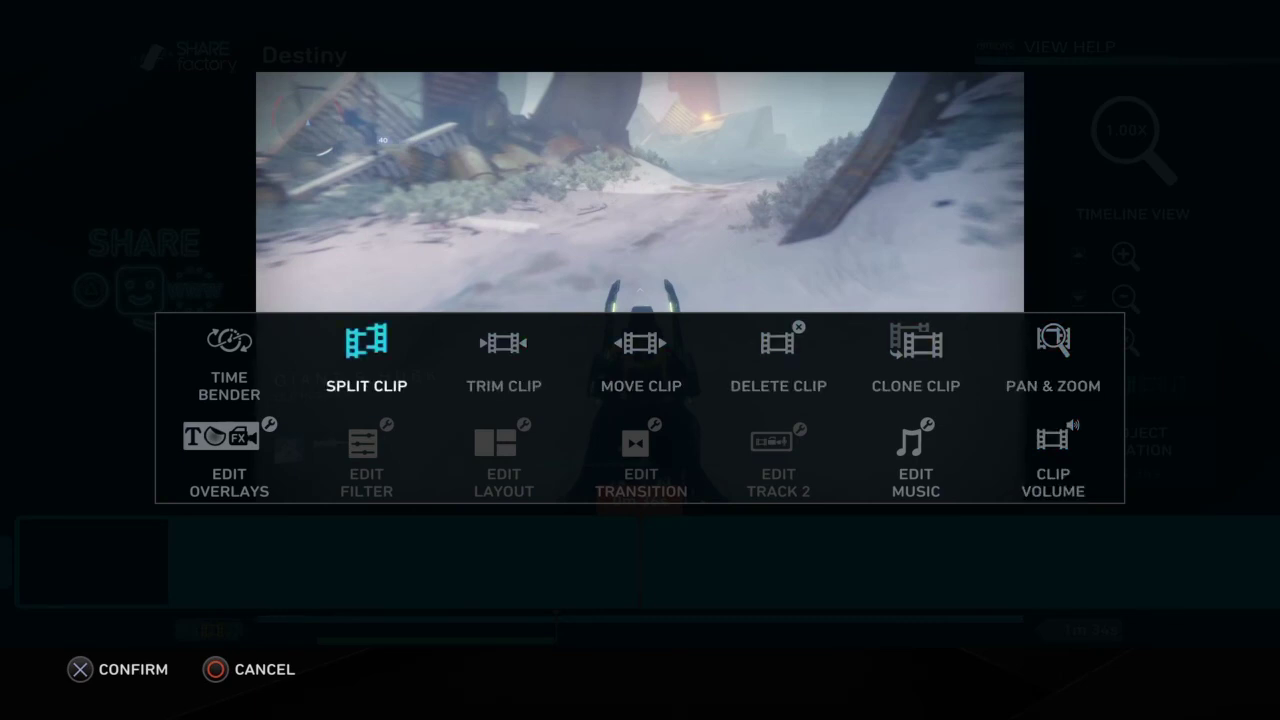
key(Return)
key(Return)
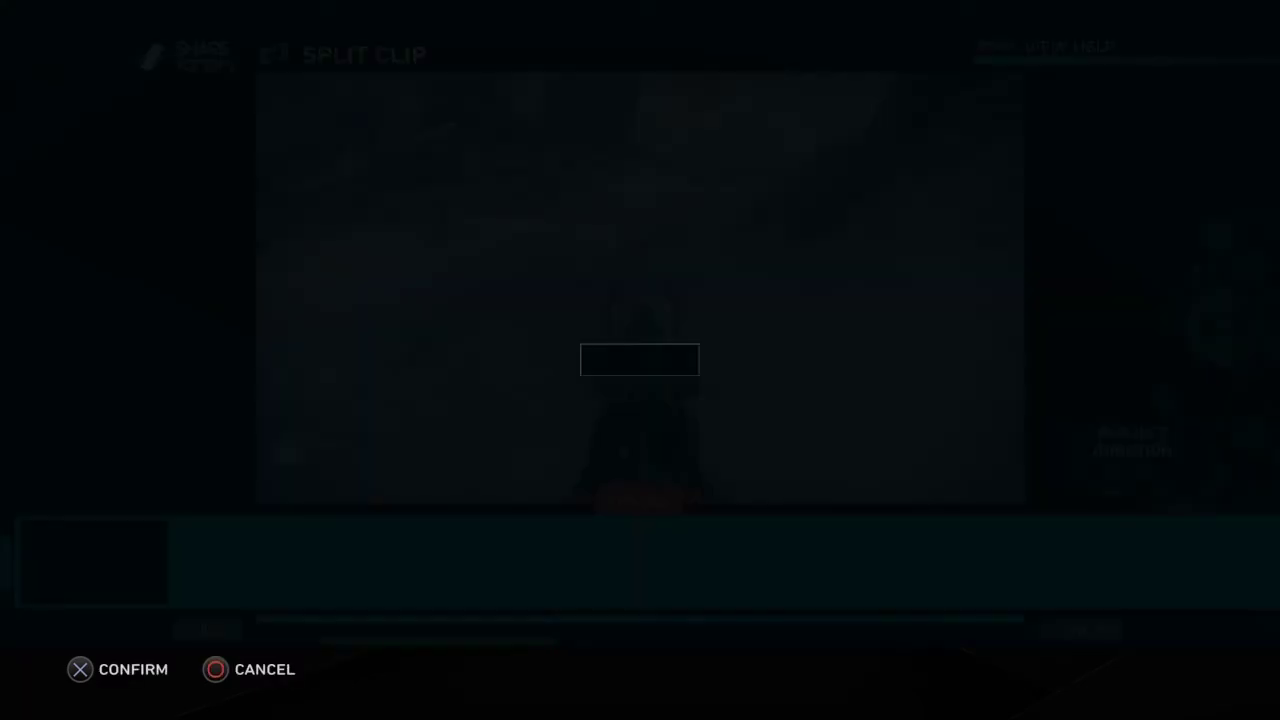
key(Left)
key(Return)
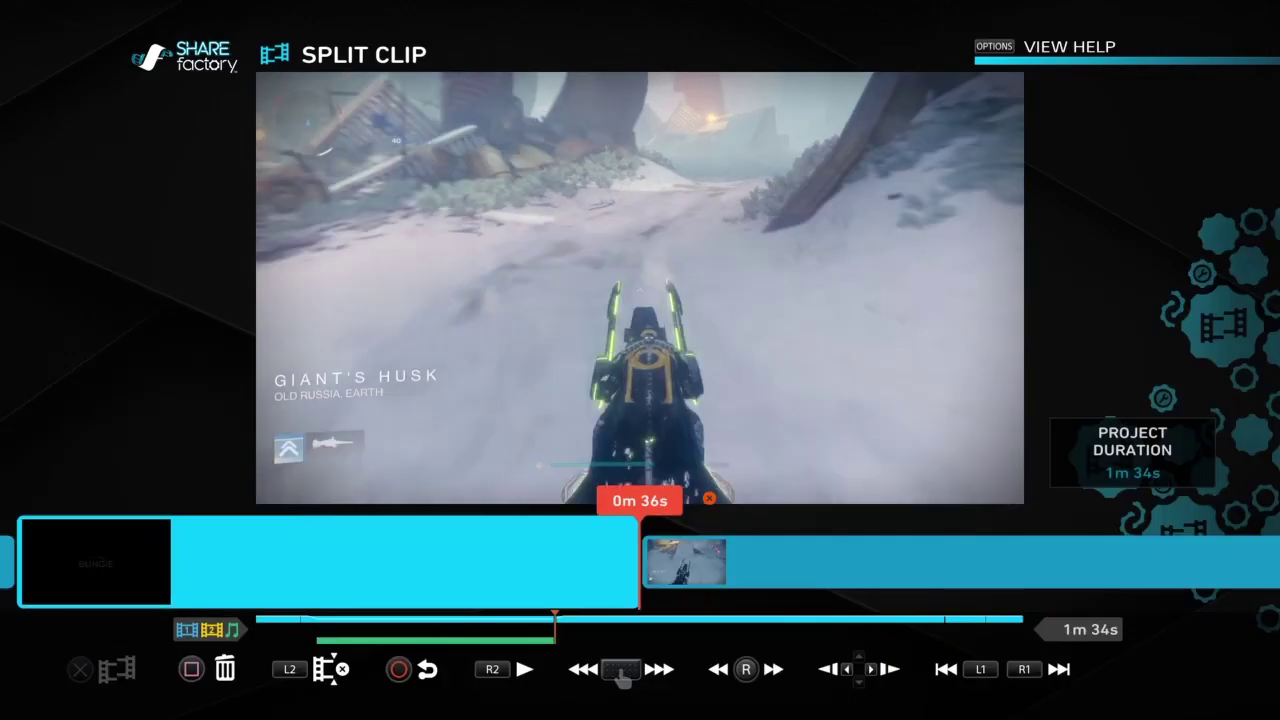
Leave split mode and open the volume setting of the Destiny clip that follows the 0m 36s split.
key(Right)
key(Escape)
key(Return)
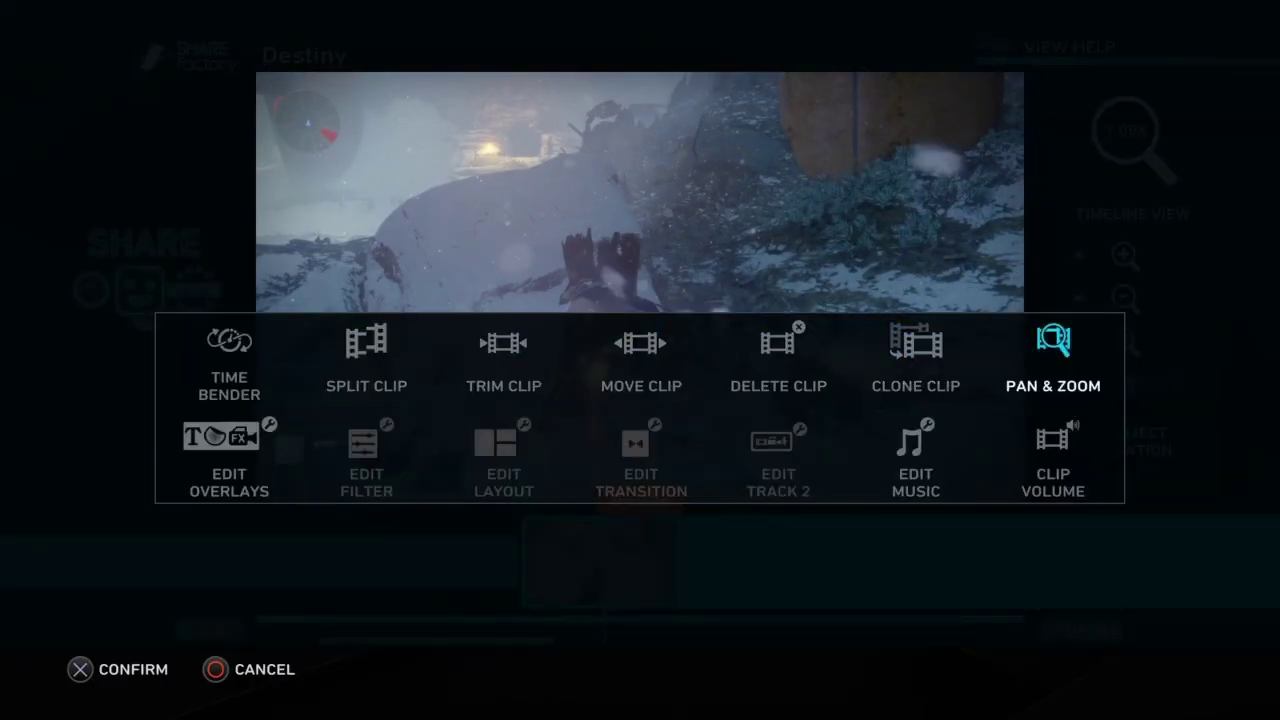
key(Return)
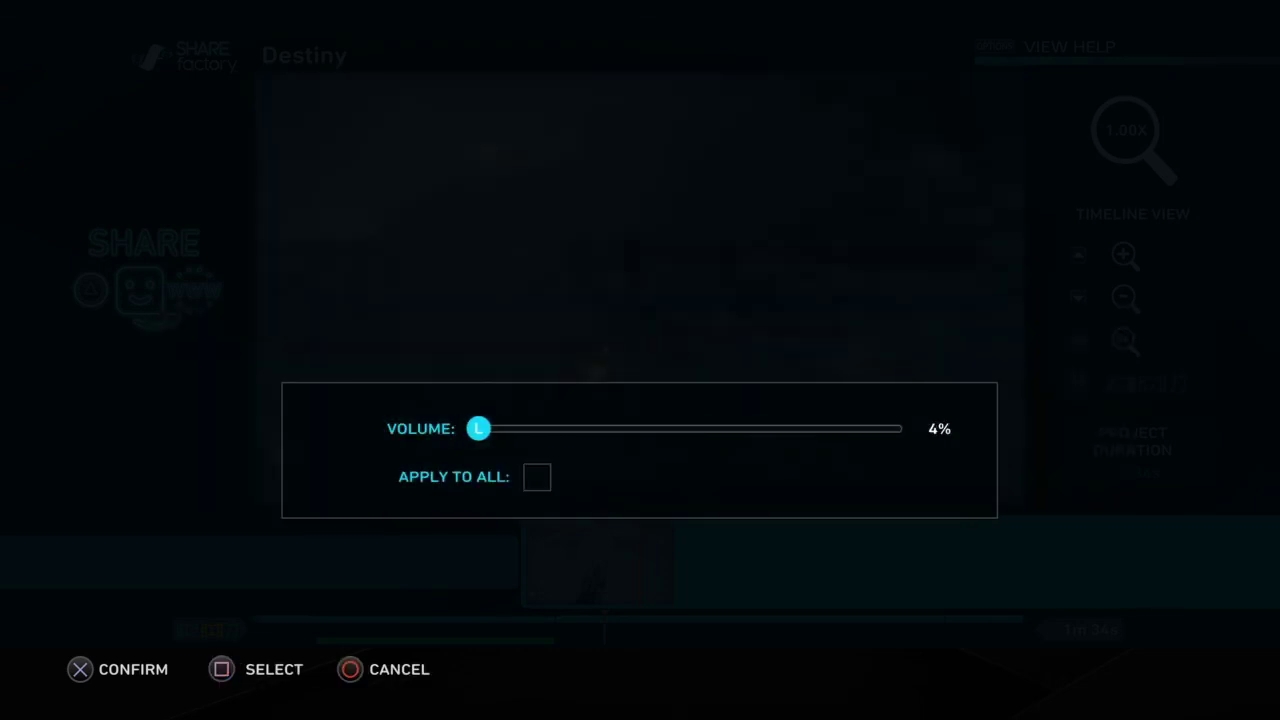